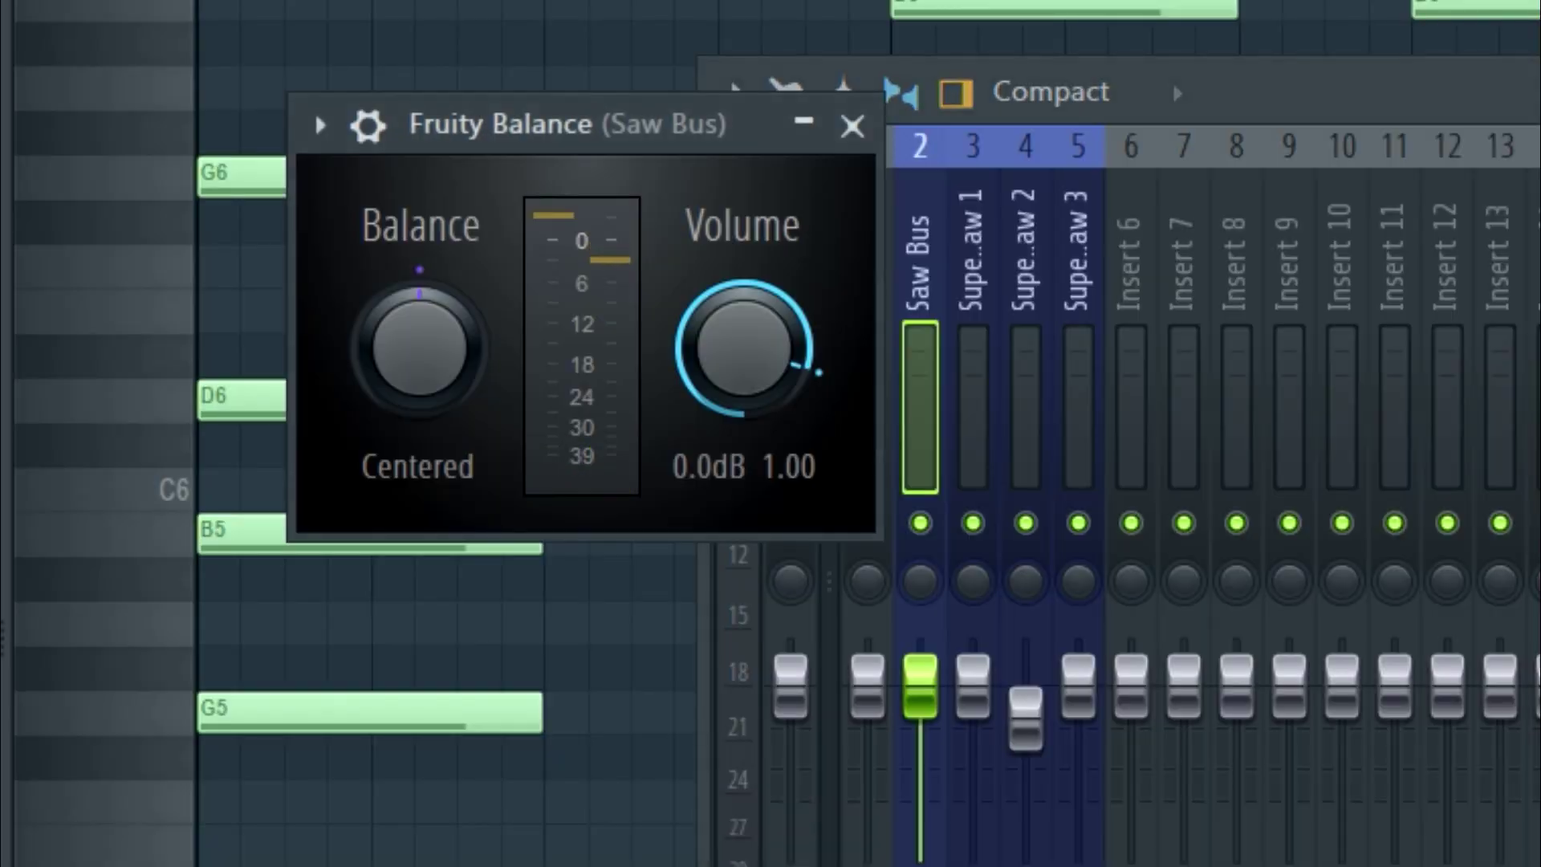
Link the Volume knob of Fruity Balance on the Saw Bus to a controller and close the plugin.
right_click(809, 355)
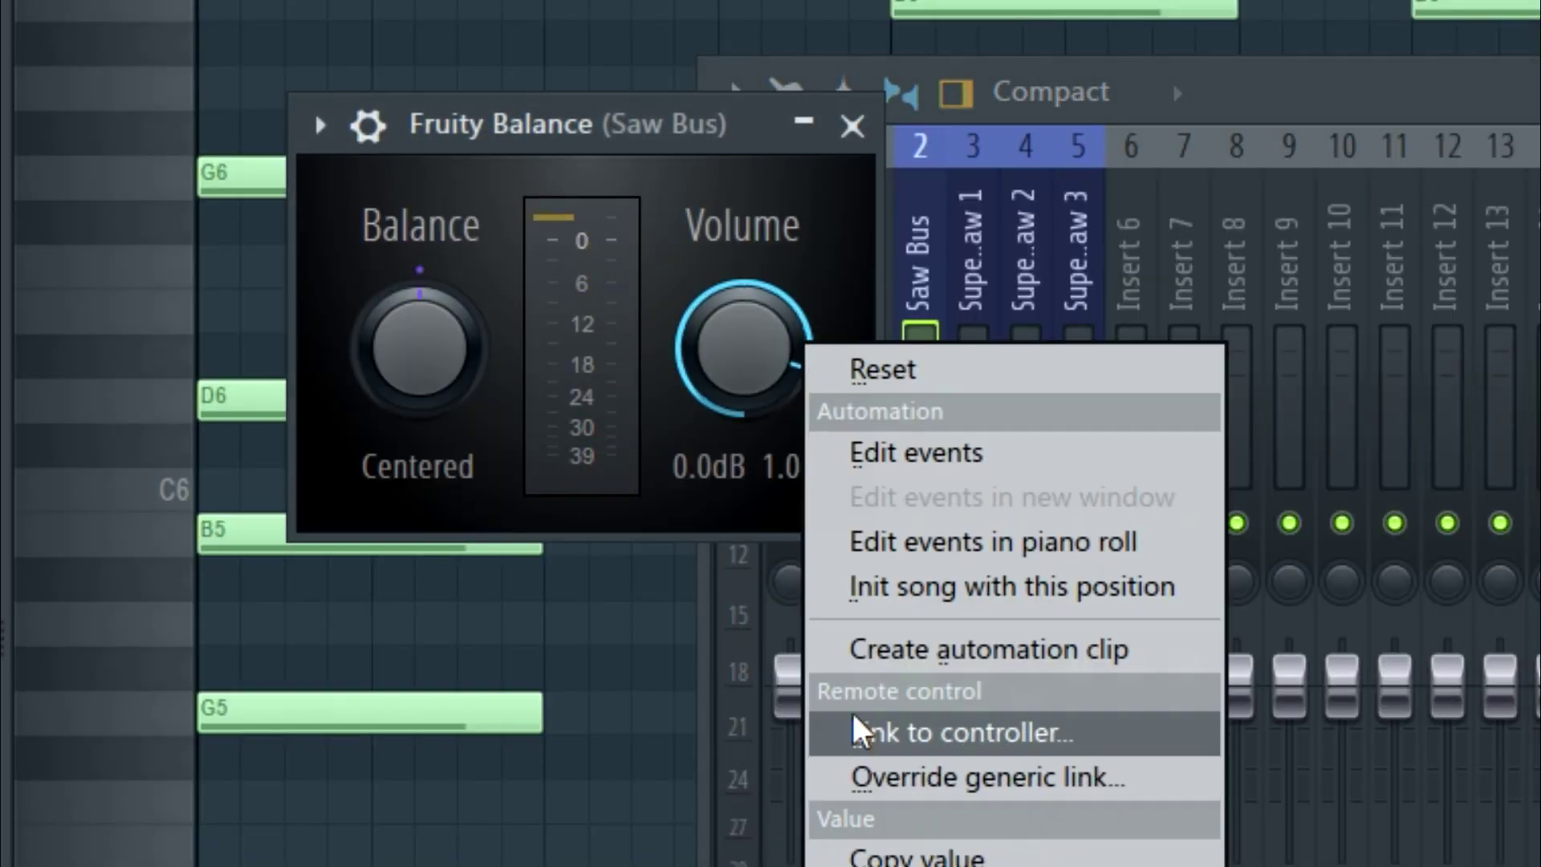
left_click(923, 734)
left_click(955, 395)
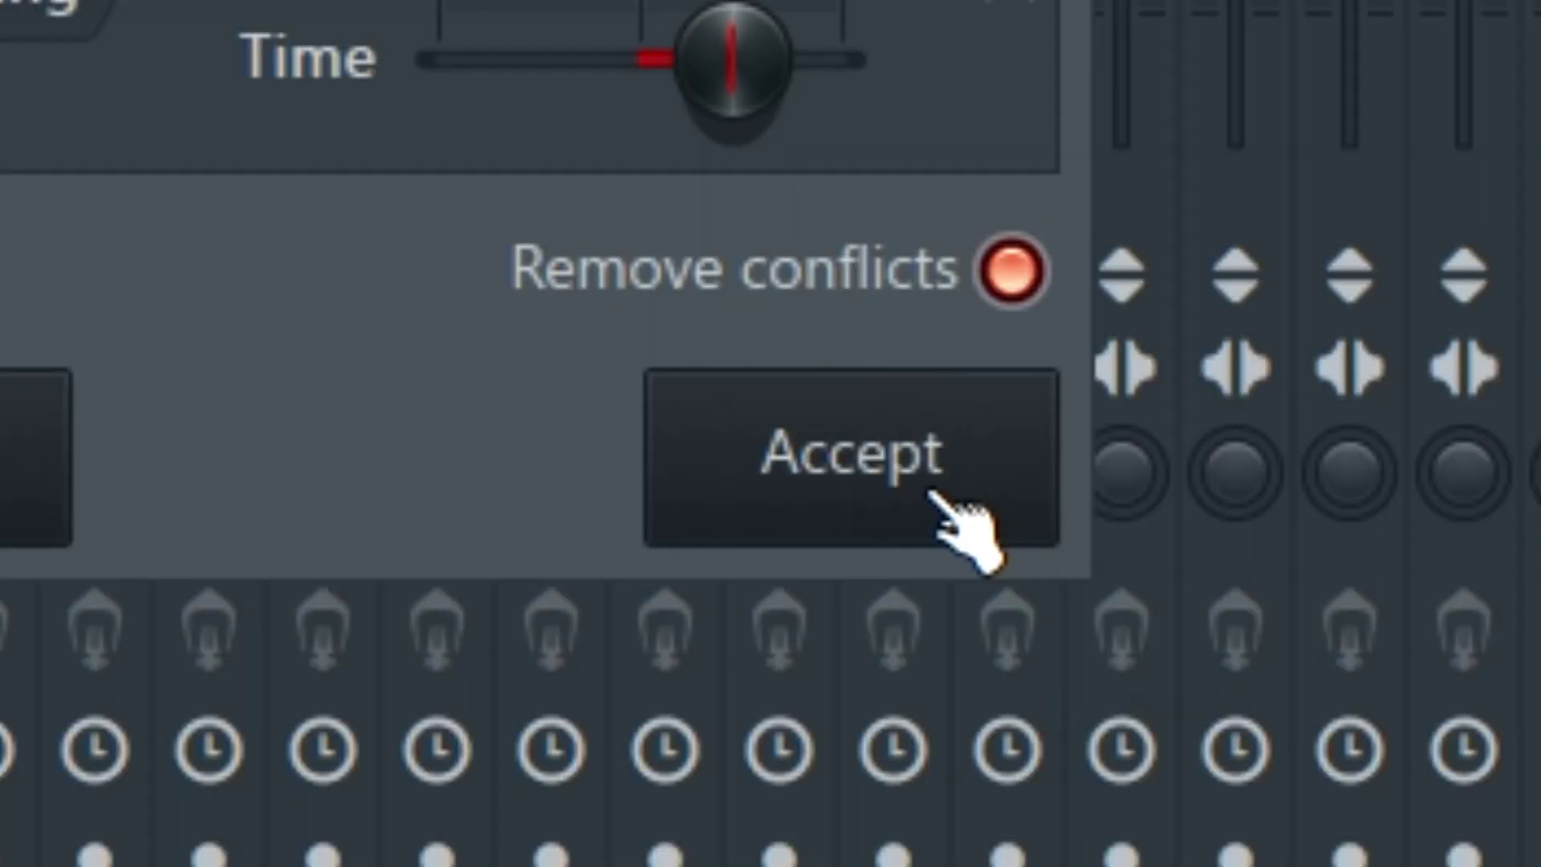
left_click(963, 520)
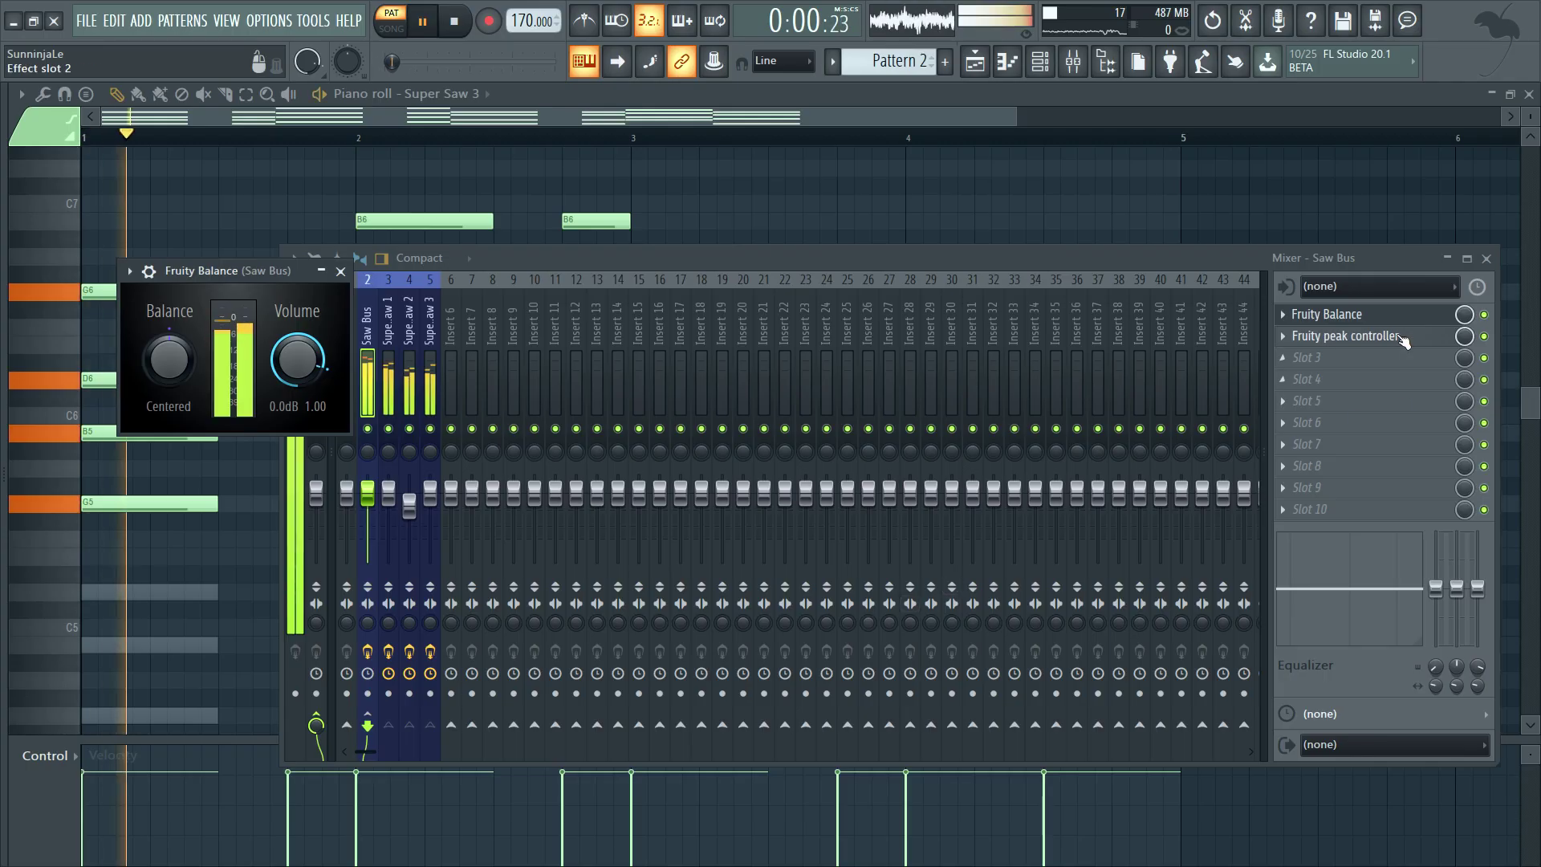
left_click(306, 271)
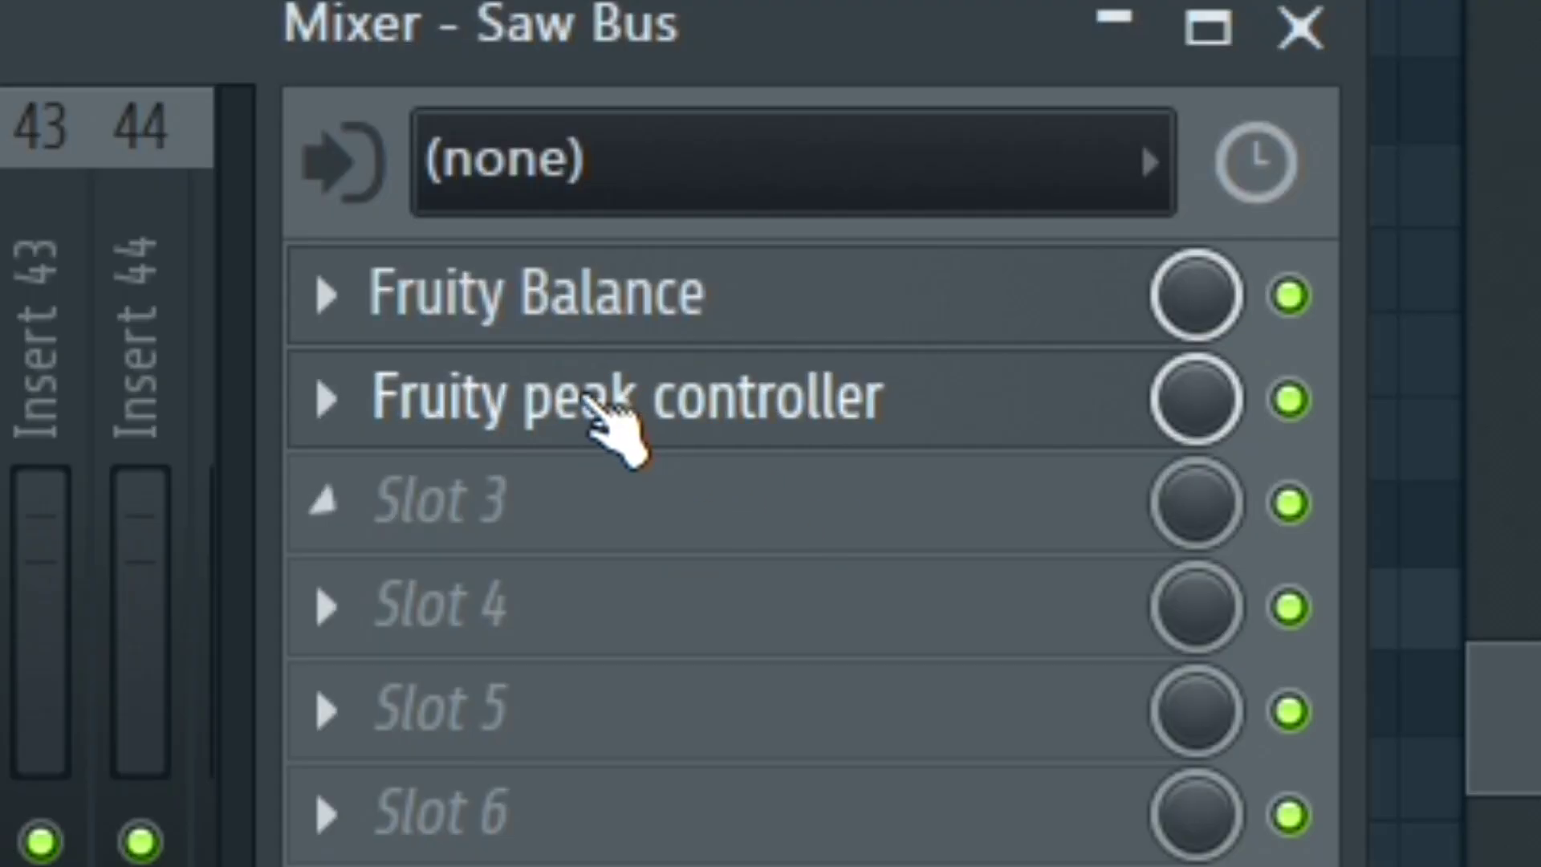
In the Saw Bus's Fruity peak controller, raise the LFO volume to maximum and adjust the LFO speed.
left_click(591, 397)
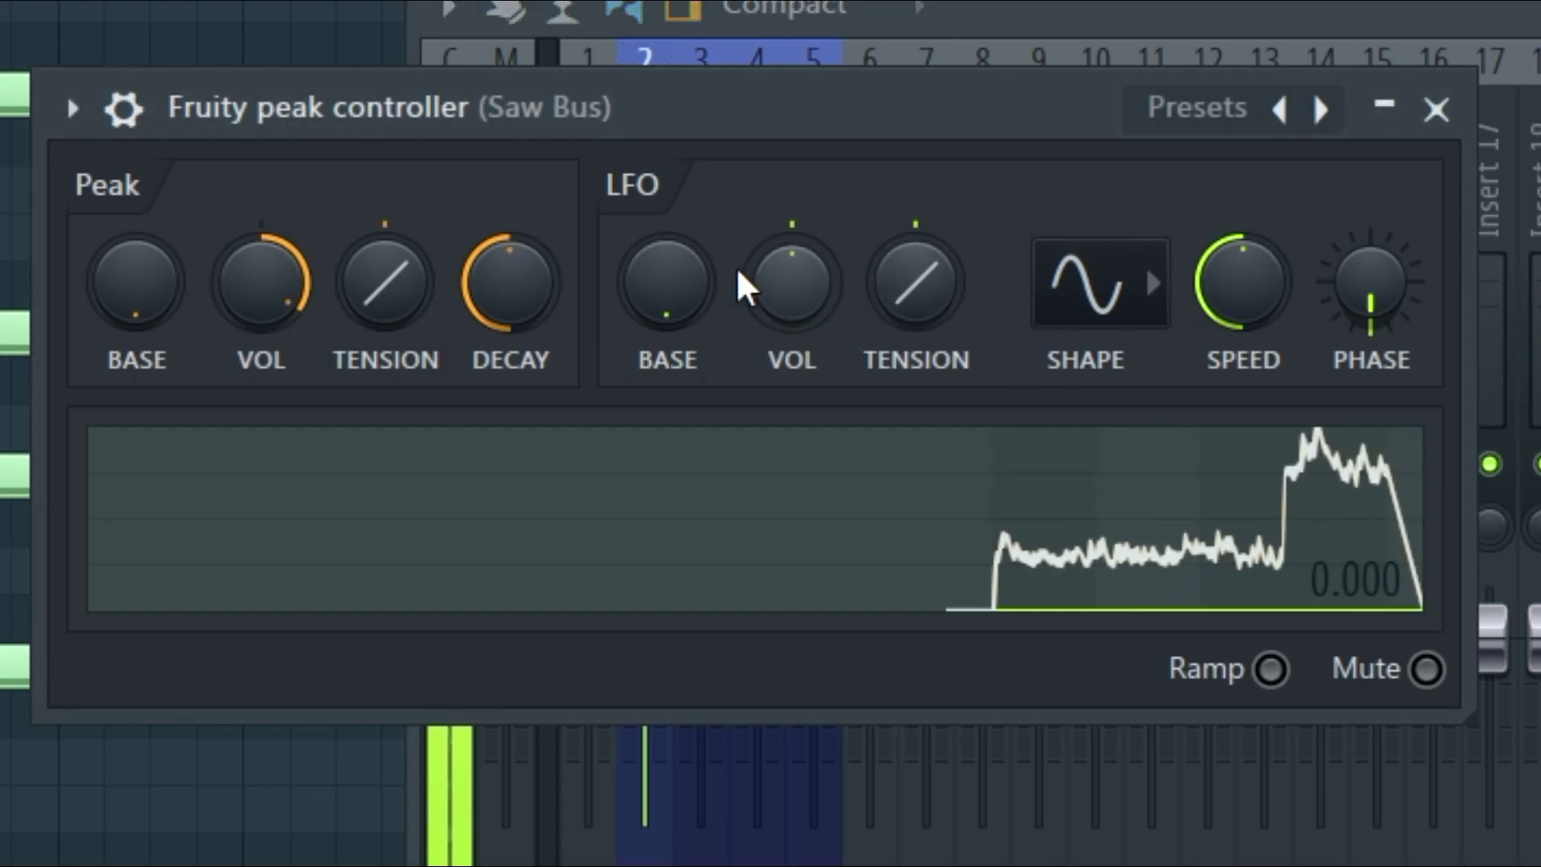
left_click_drag(798, 321, 809, 248)
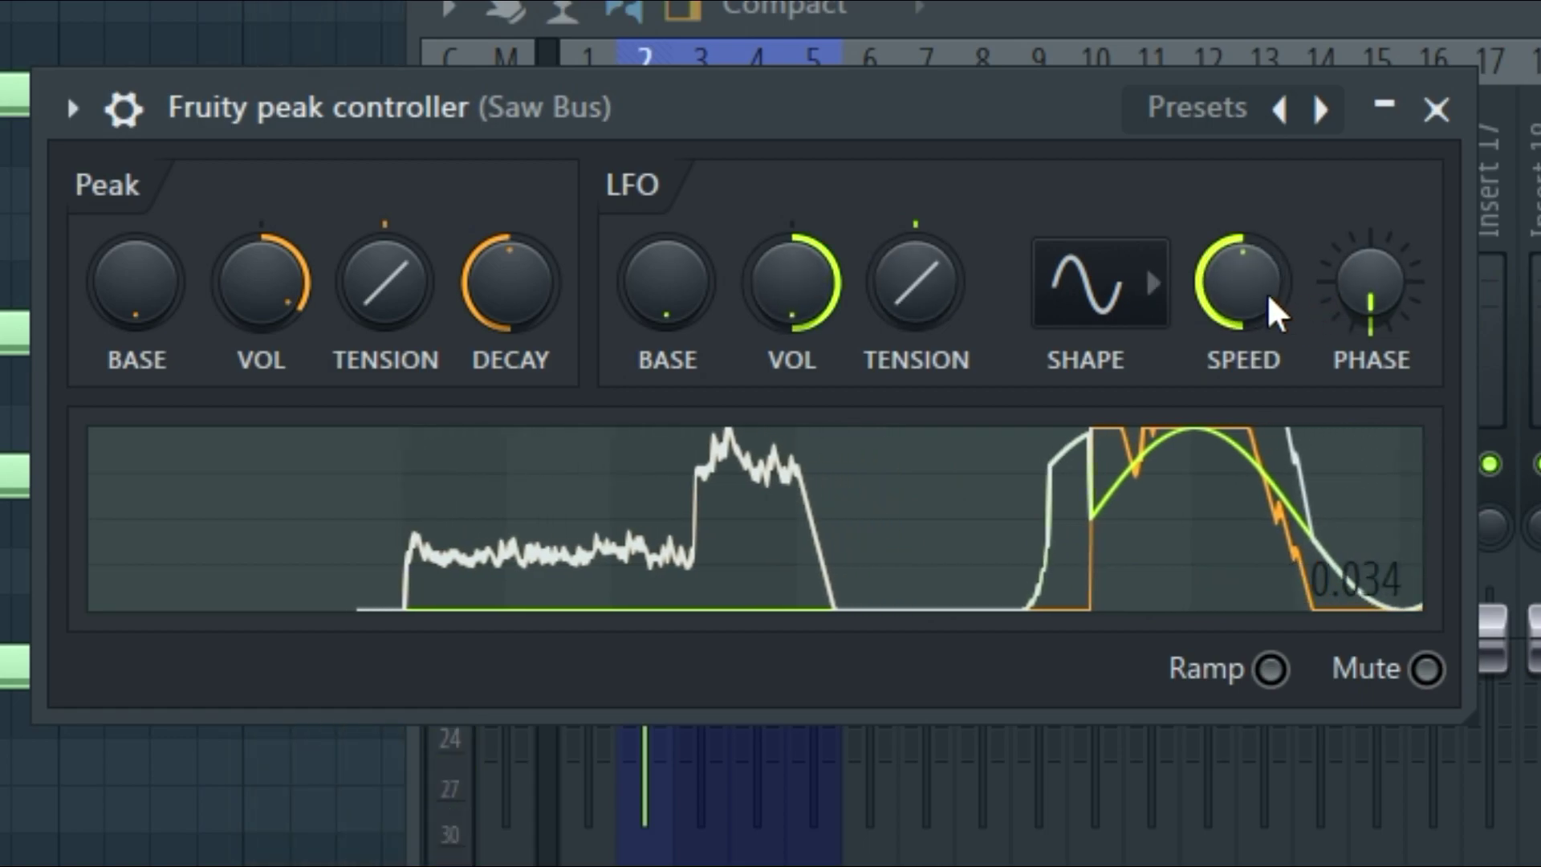
mouse_move(1242, 293)
left_mouse_down()
mouse_move(1242, 317)
mouse_move(1247, 255)
mouse_move(1249, 275)
left_mouse_up()
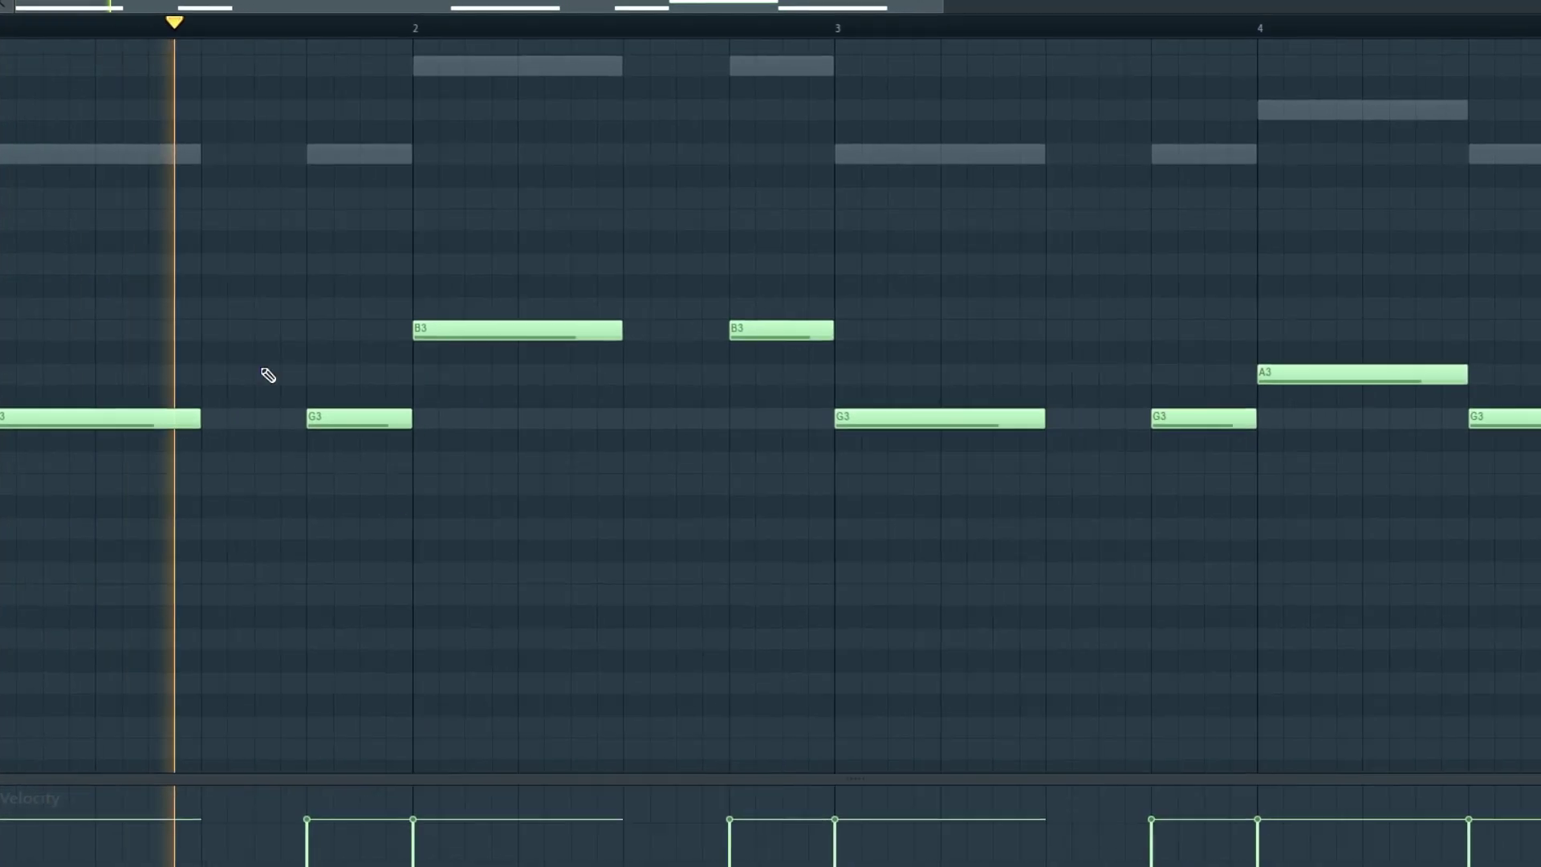
Inspect the 3x Osc oscillator settings of the Sub Bass channel, then close the plugin and channel rack.
key("F6")
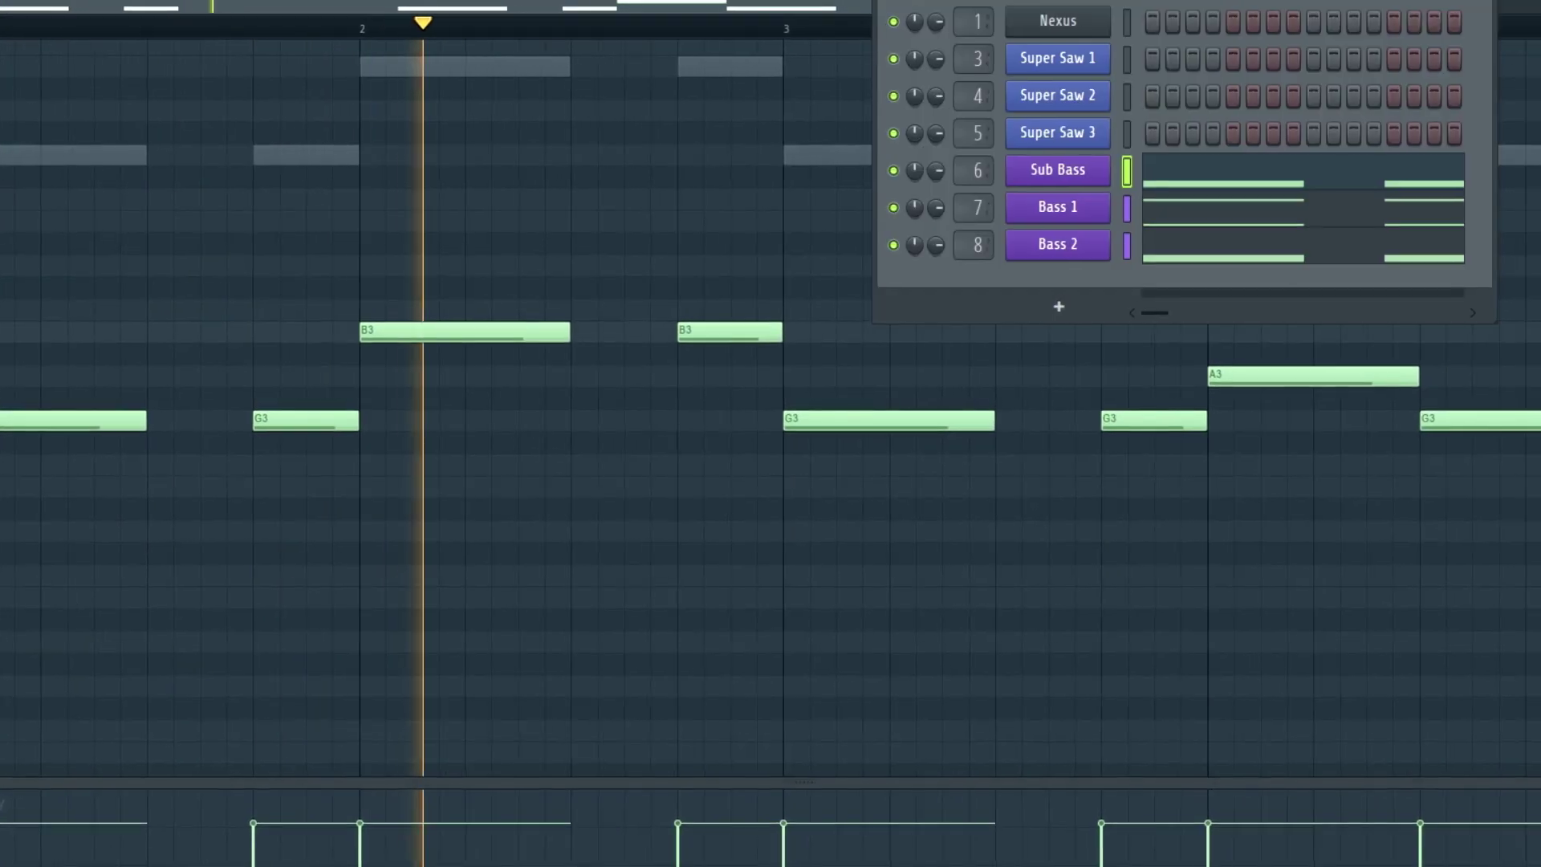
left_click(1057, 169)
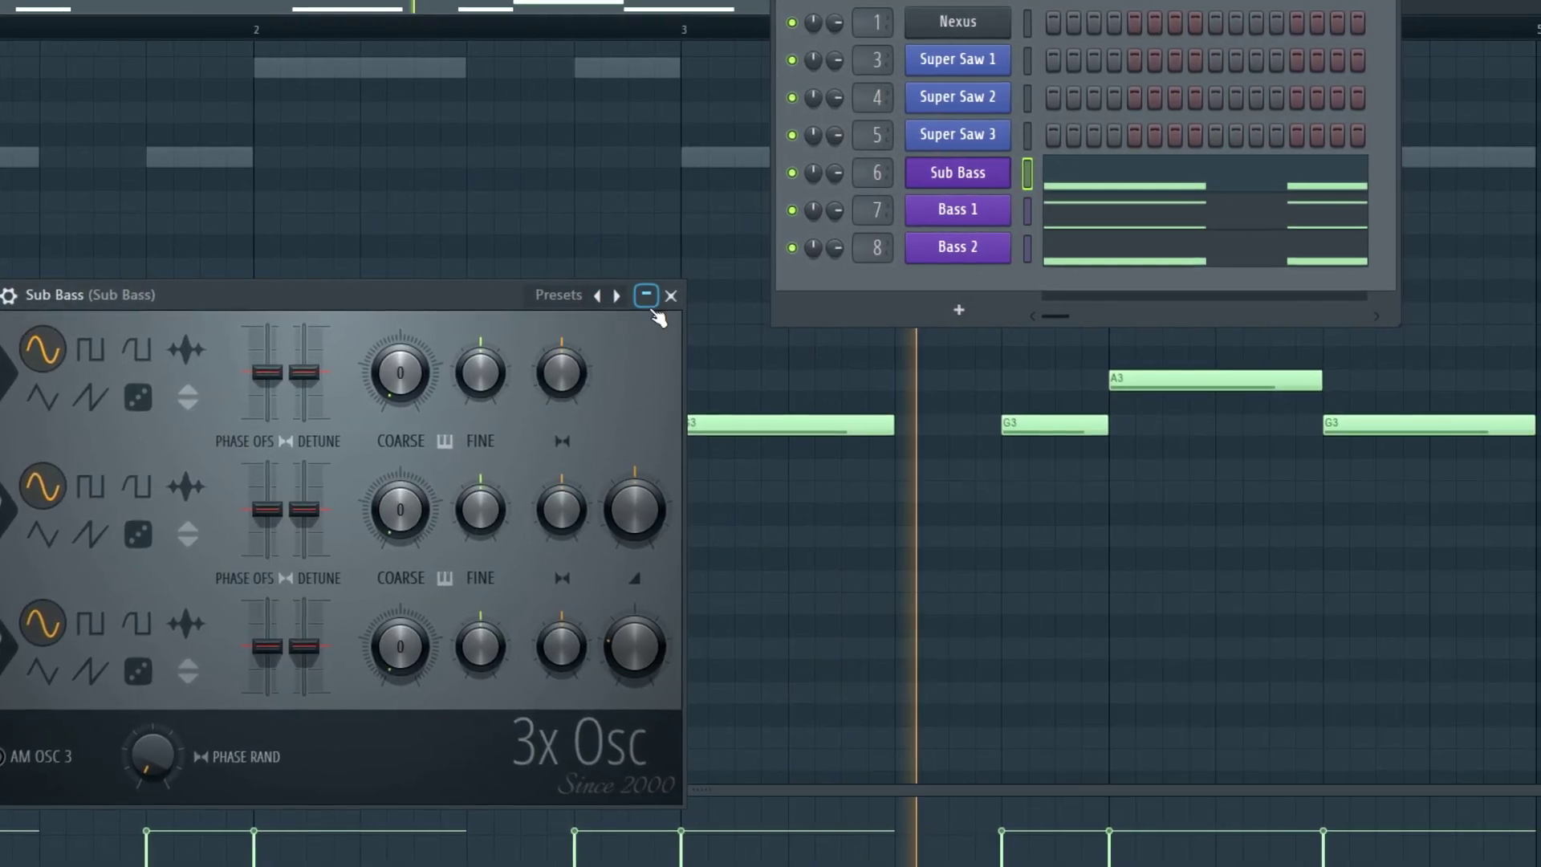
left_click(723, 295)
key("F6")
Review the Fruity parametric EQ 2 and Fruity WaveShaper settings on the Sub Bass mixer track.
key("F9")
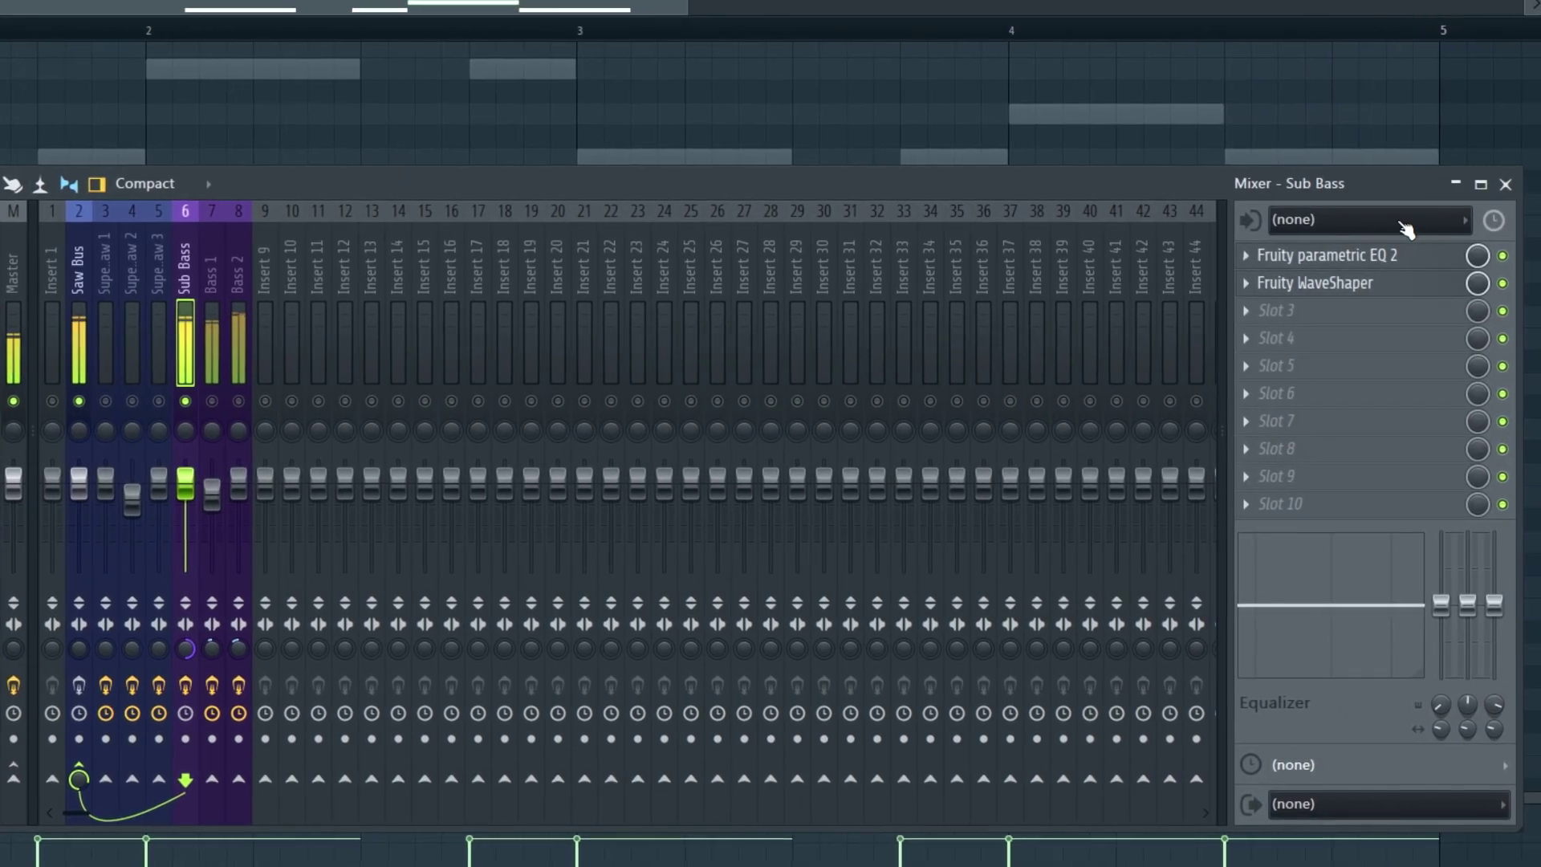
left_click(1350, 253)
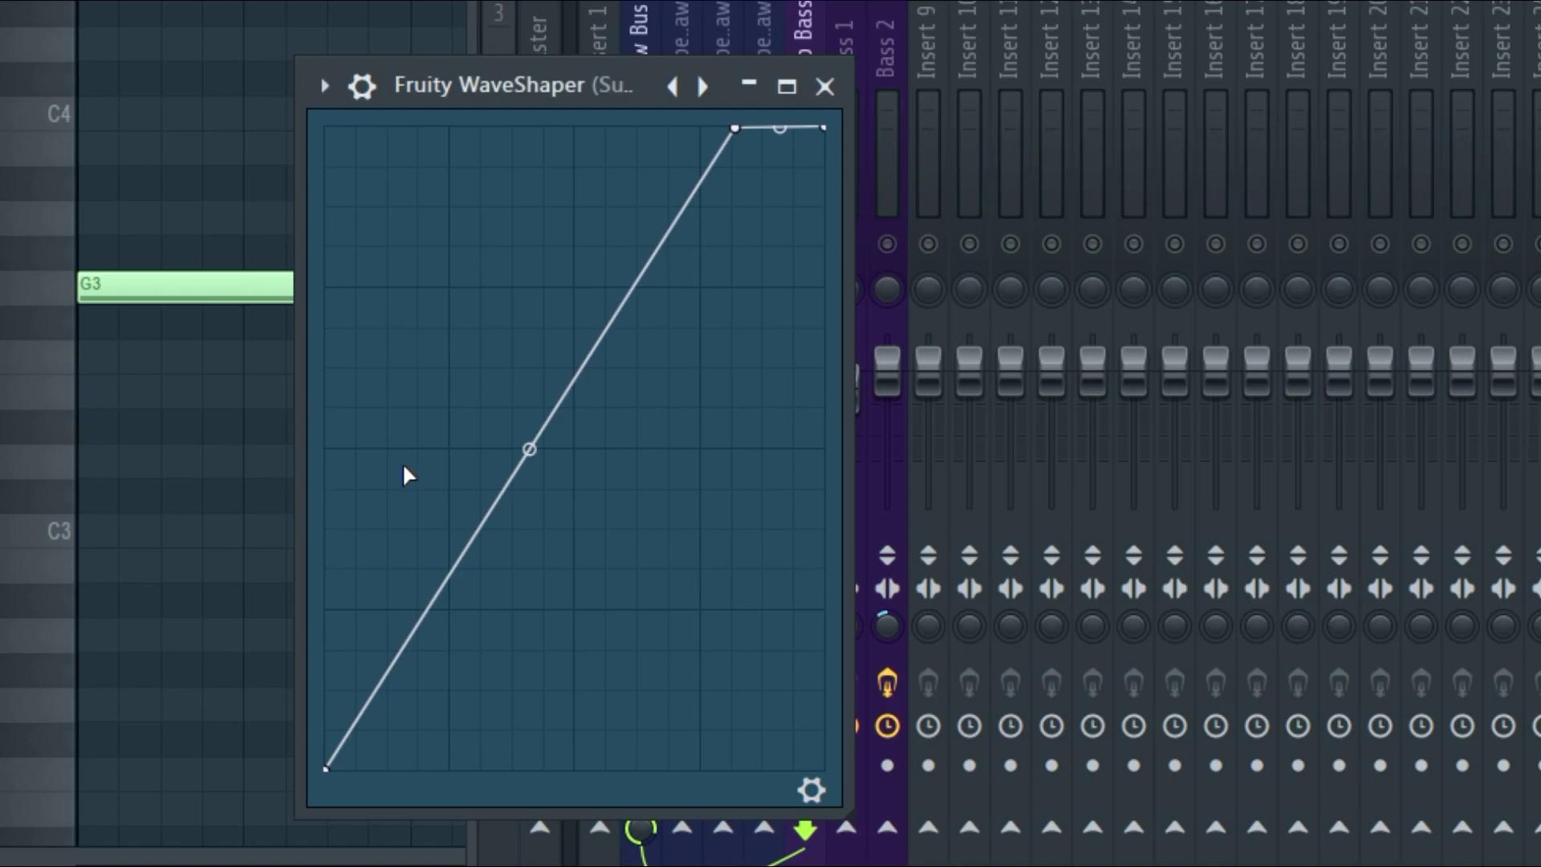
left_click(842, 100)
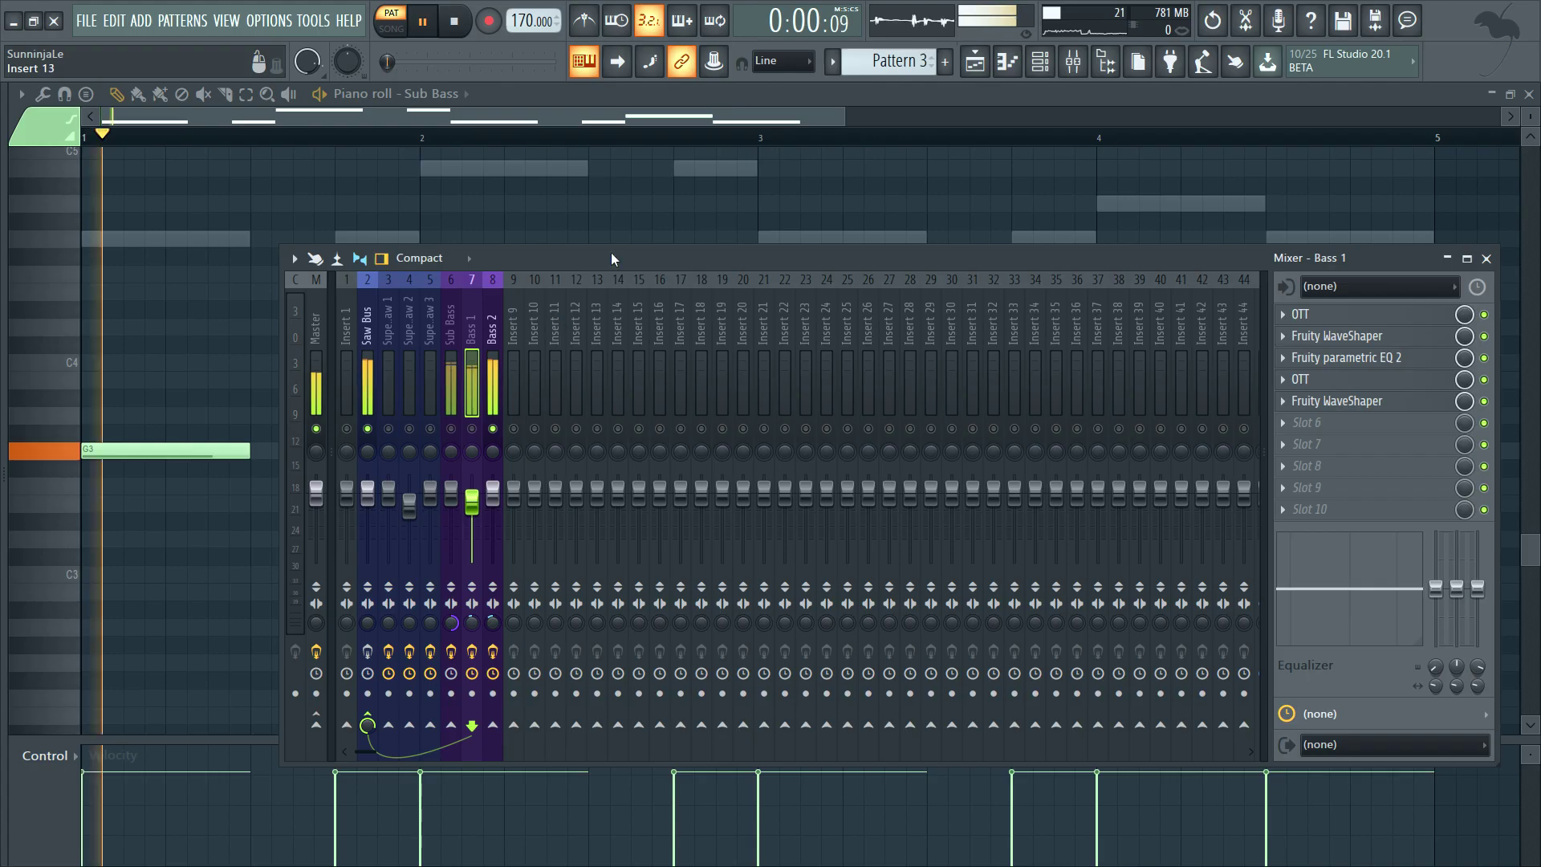
key("F9")
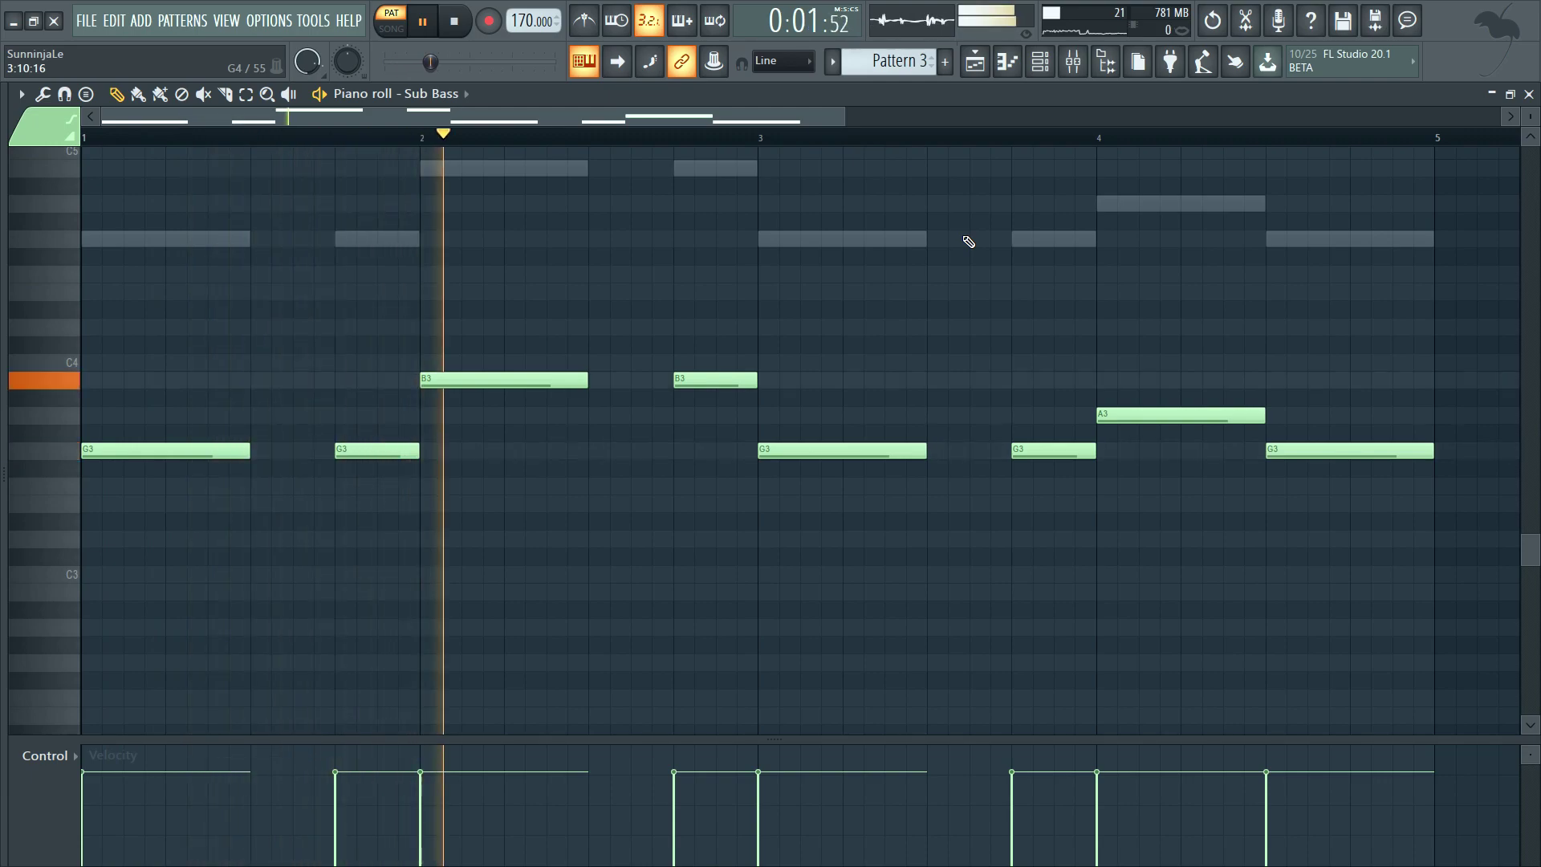
Show the Bass 2 notes and then the Bass 1 notes of Pattern 3 in the piano roll.
left_click(386, 93)
left_click(475, 268)
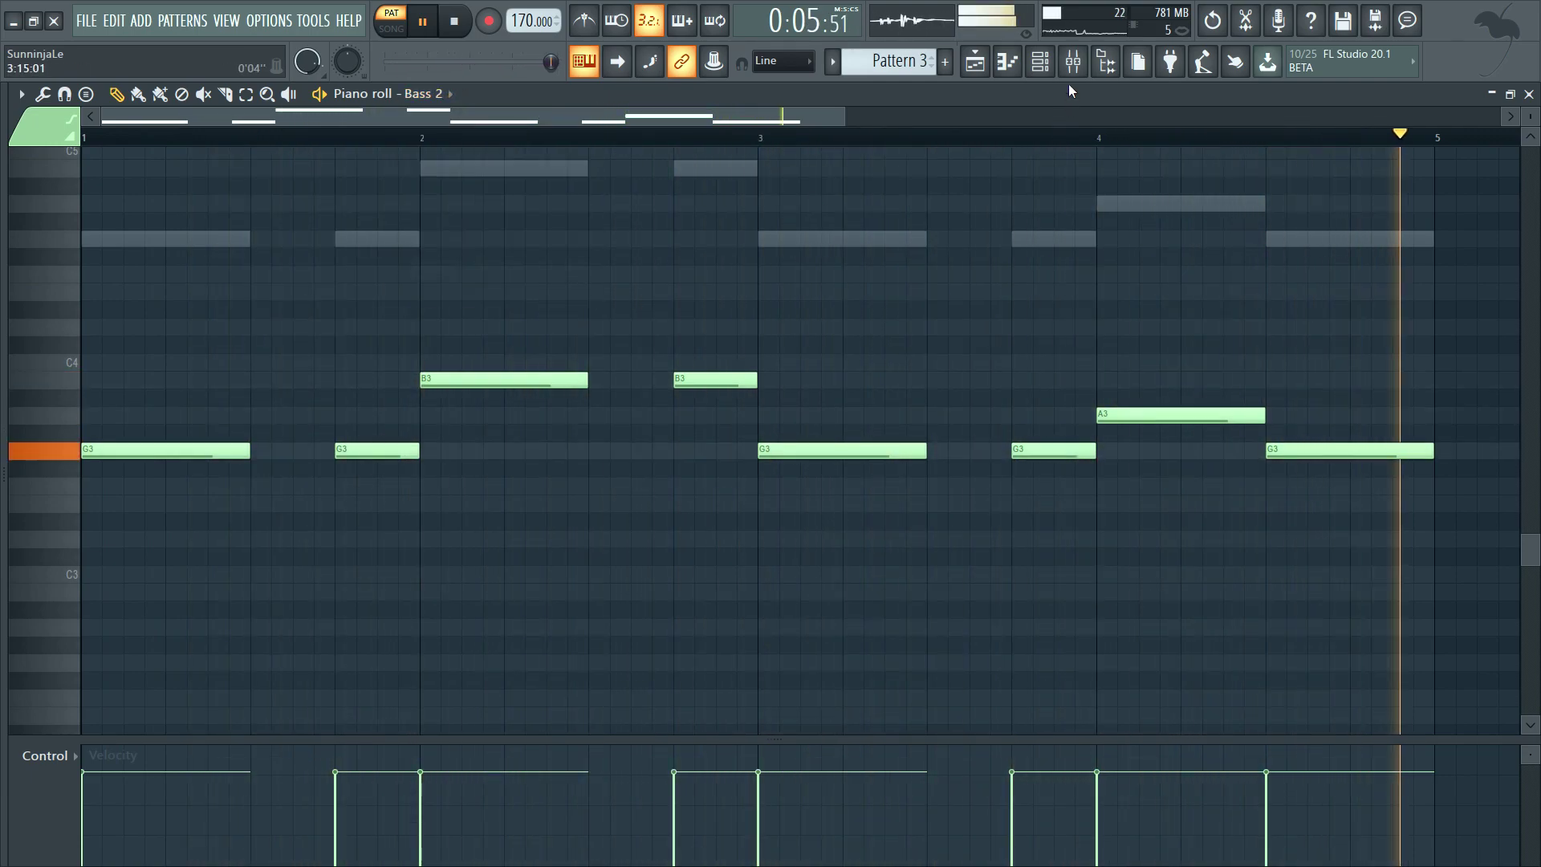
left_click(385, 93)
left_click(475, 248)
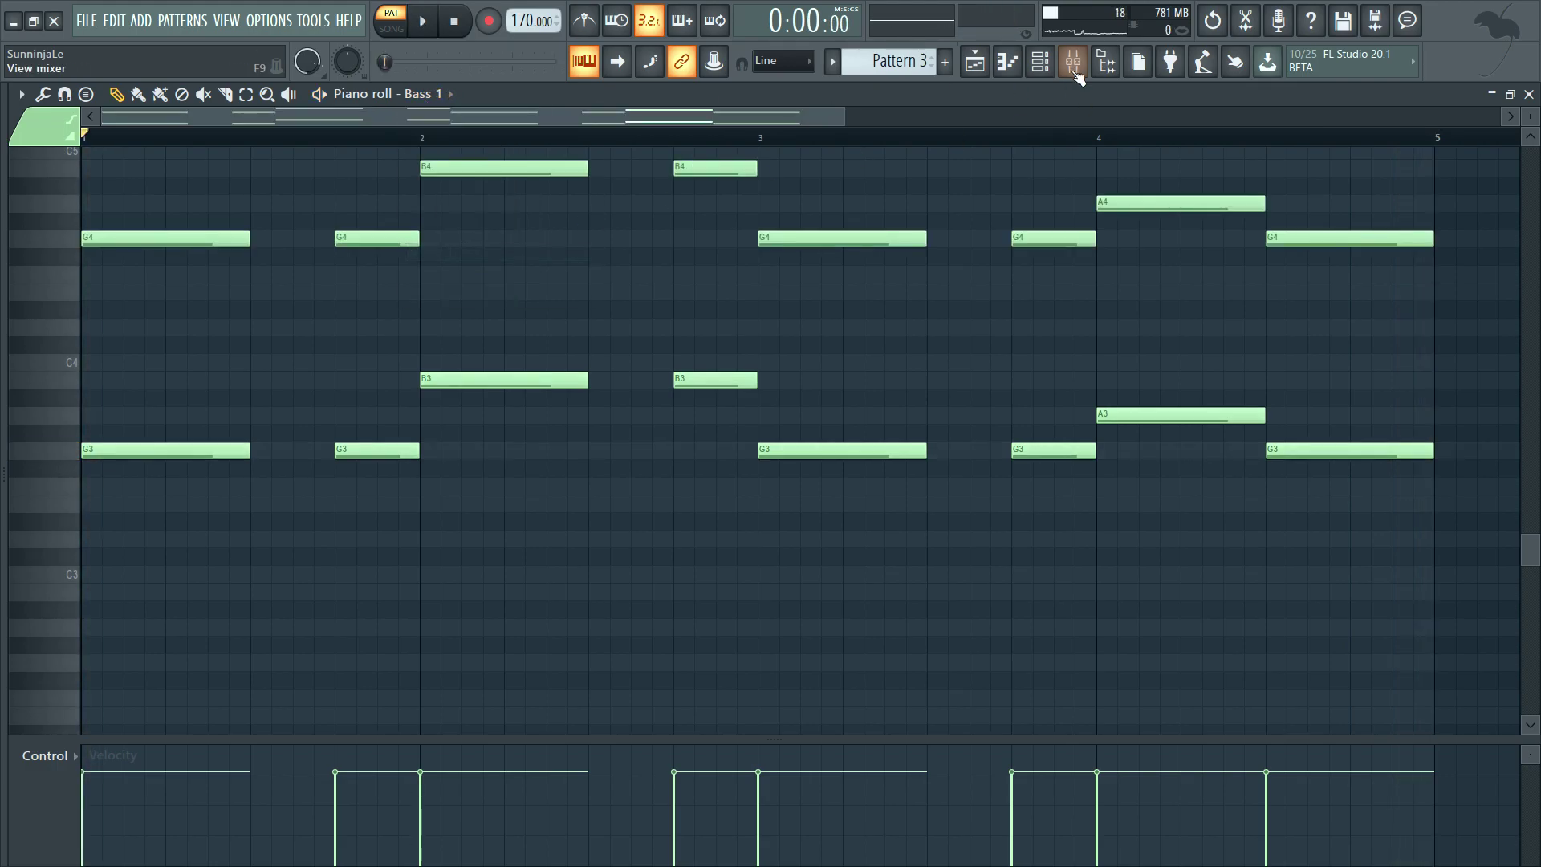
Play back Pattern 3 with the Bass 1 notes in view and check the effects on the Bass 1 mixer track.
left_click(1073, 63)
key("F9")
key("space")
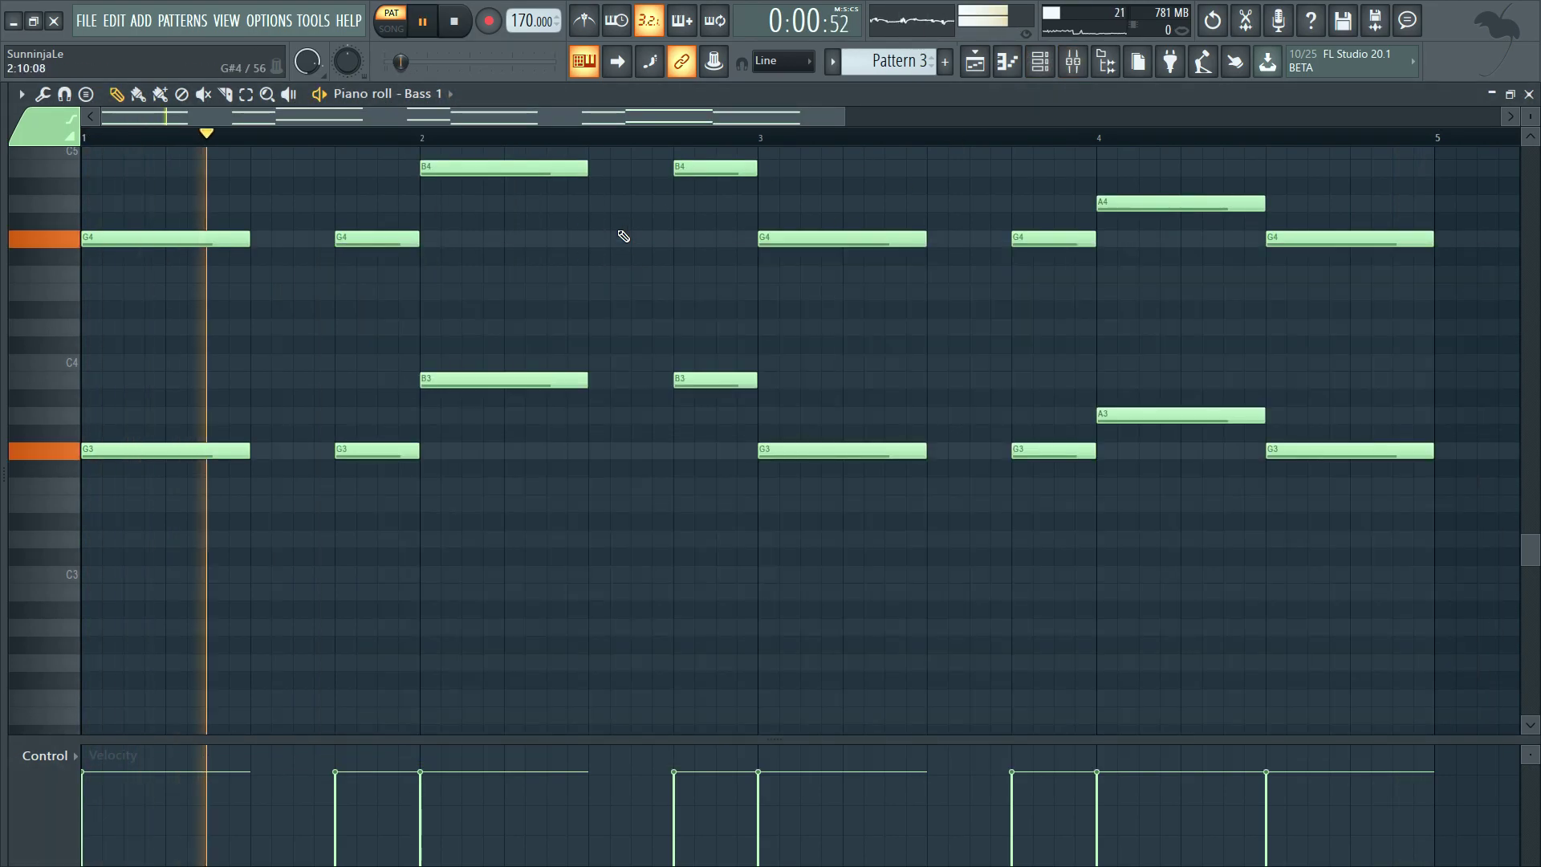
scroll(657, 310, "up", 3)
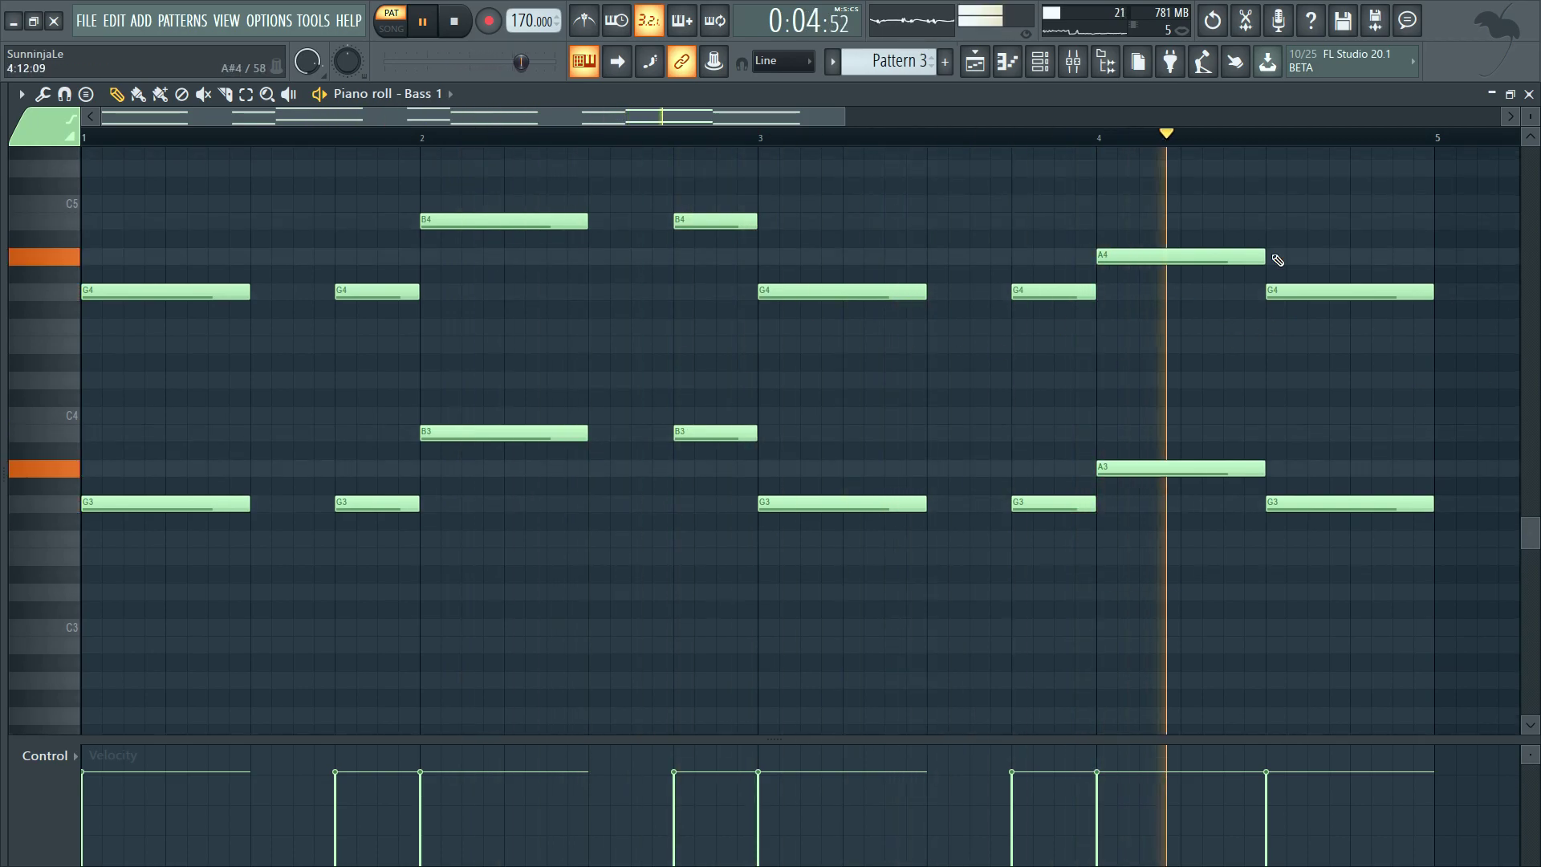
left_click(1070, 63)
key("space")
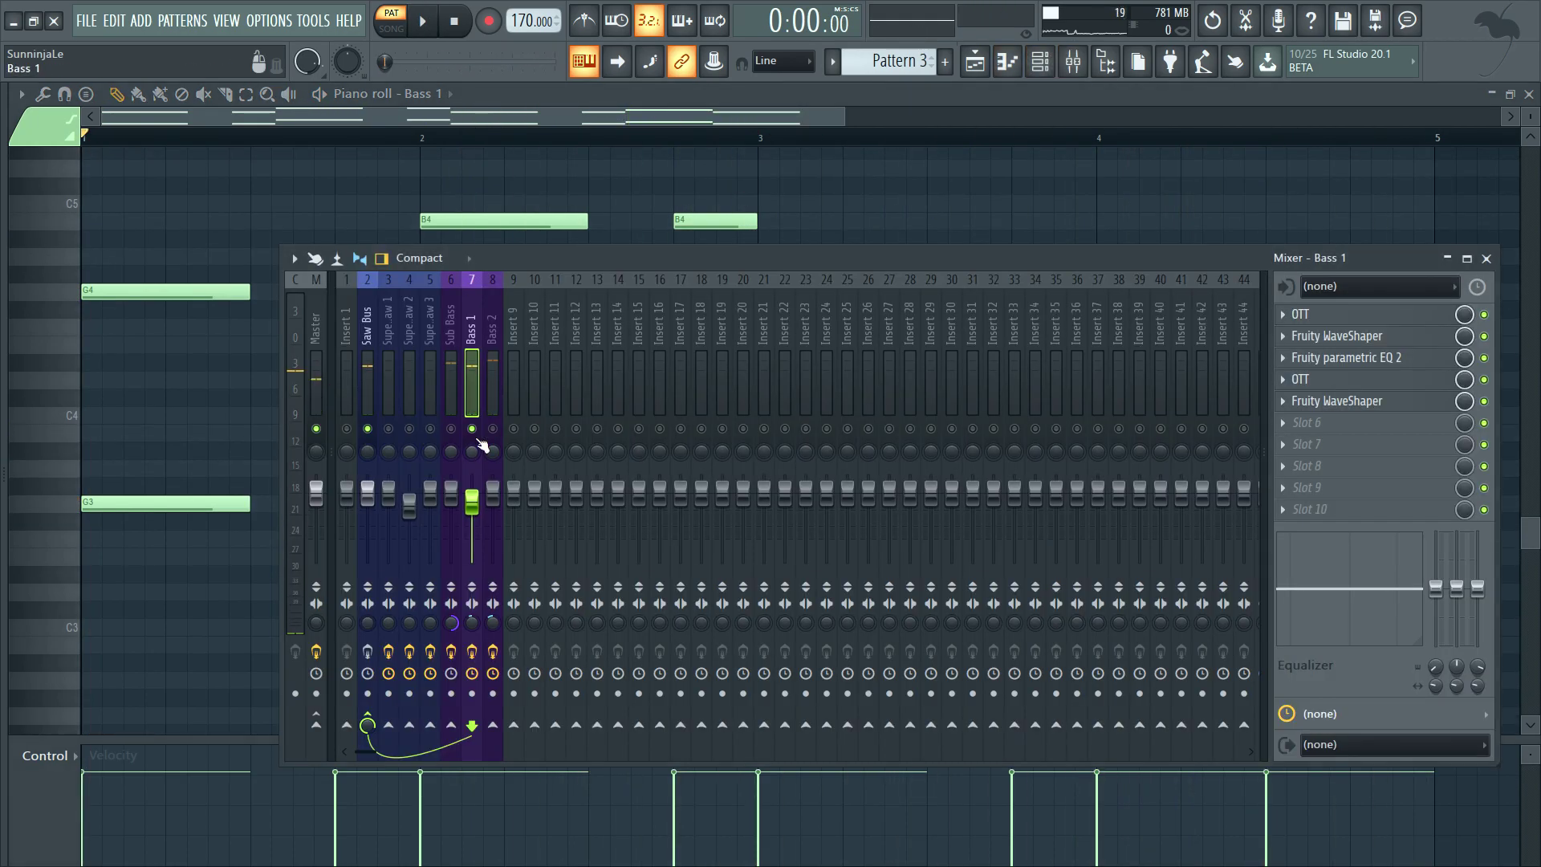
key("F9")
key("space")
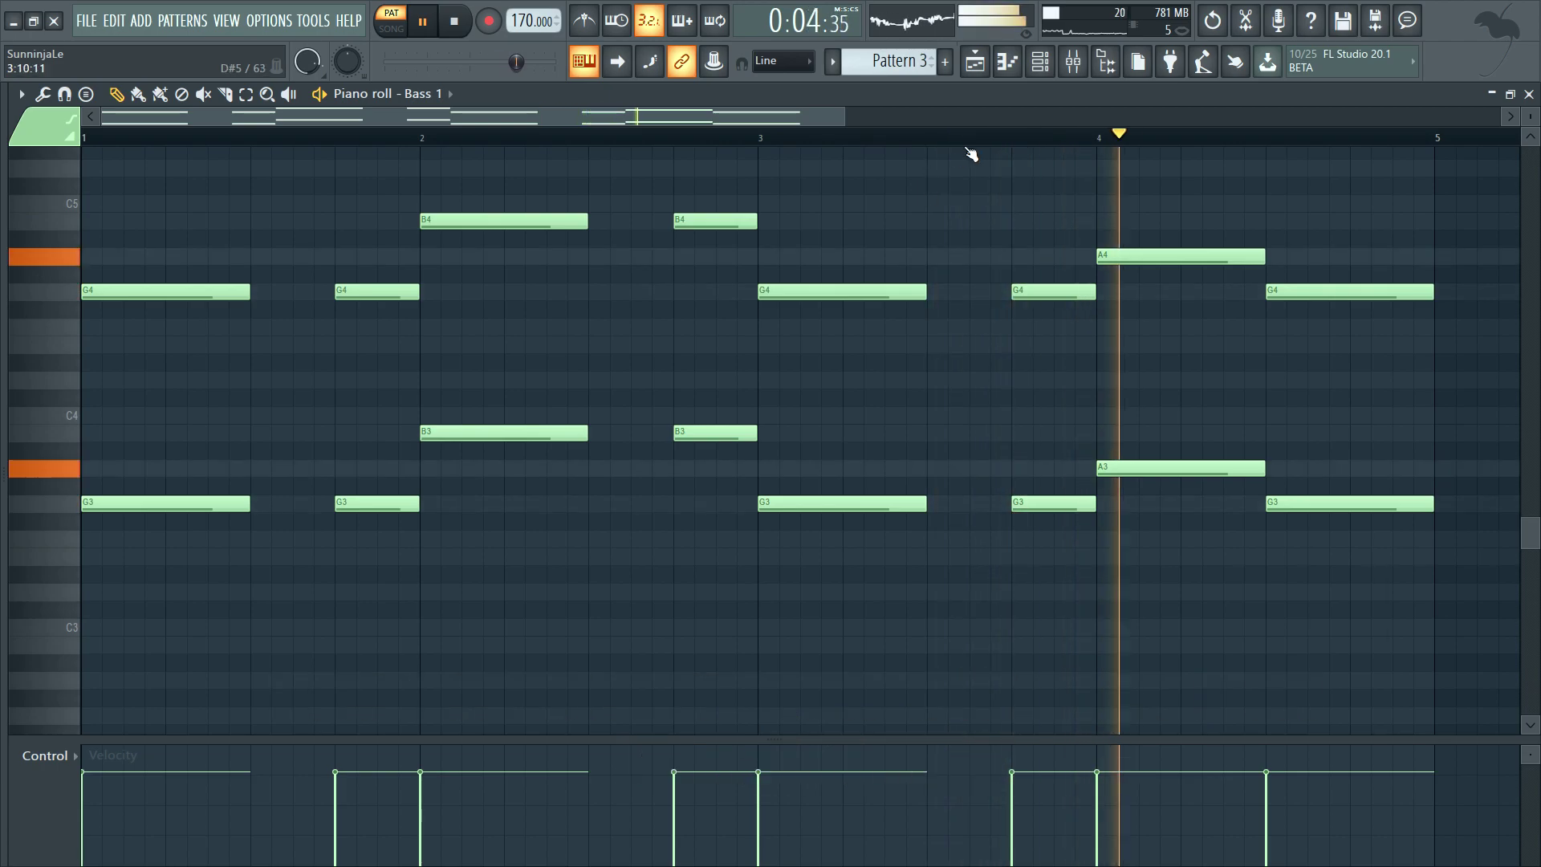
key("space")
key("F9")
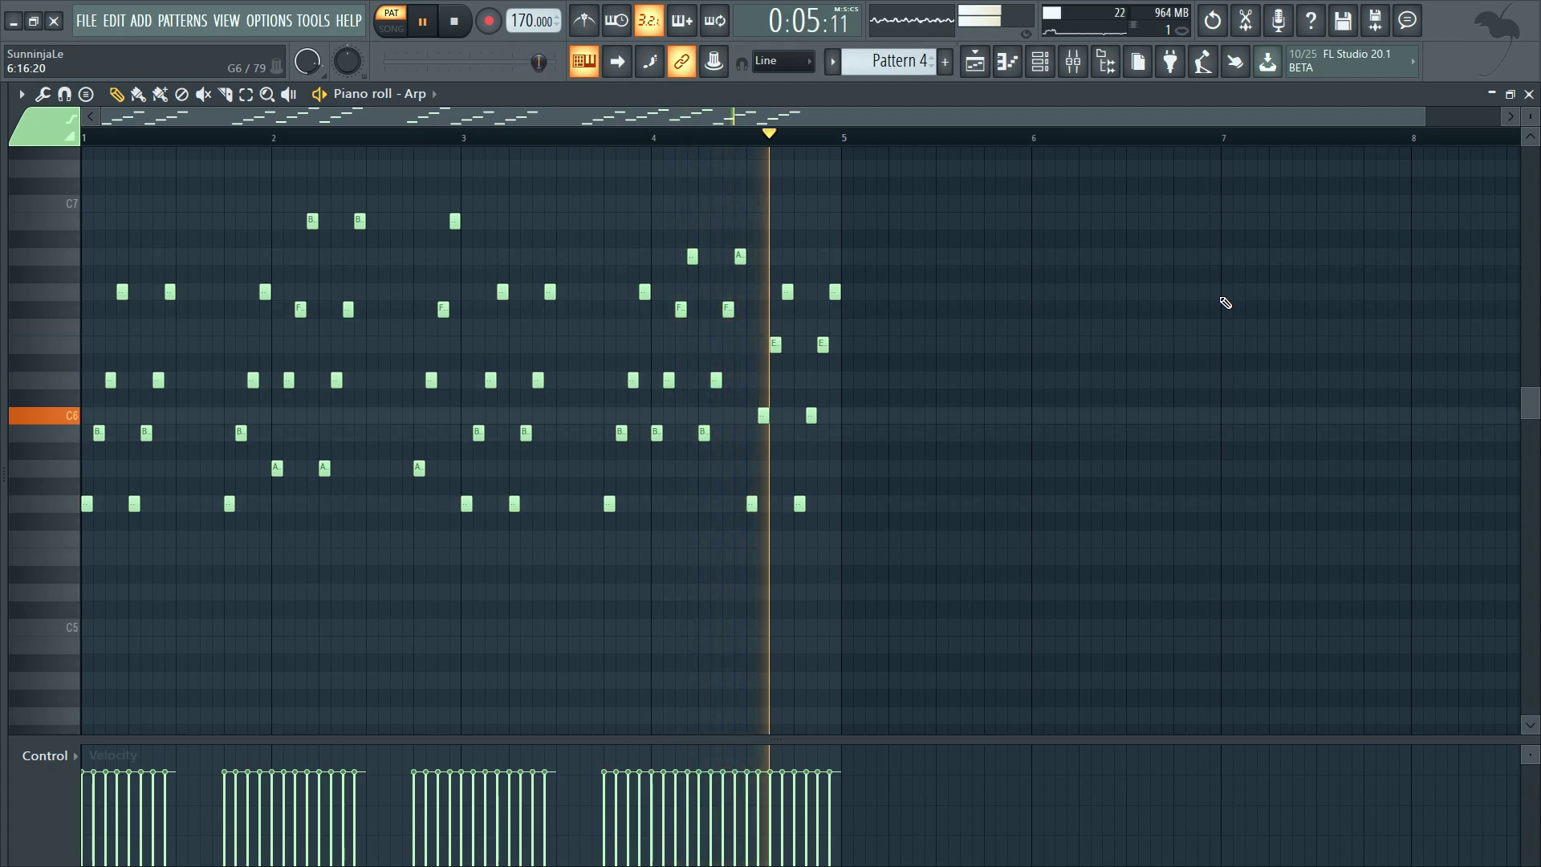
Review the Fruity parametric EQ 2 curve and Fruity Reeverb 2 settings on the Arp mixer track.
left_click(1077, 73)
left_click(1370, 318)
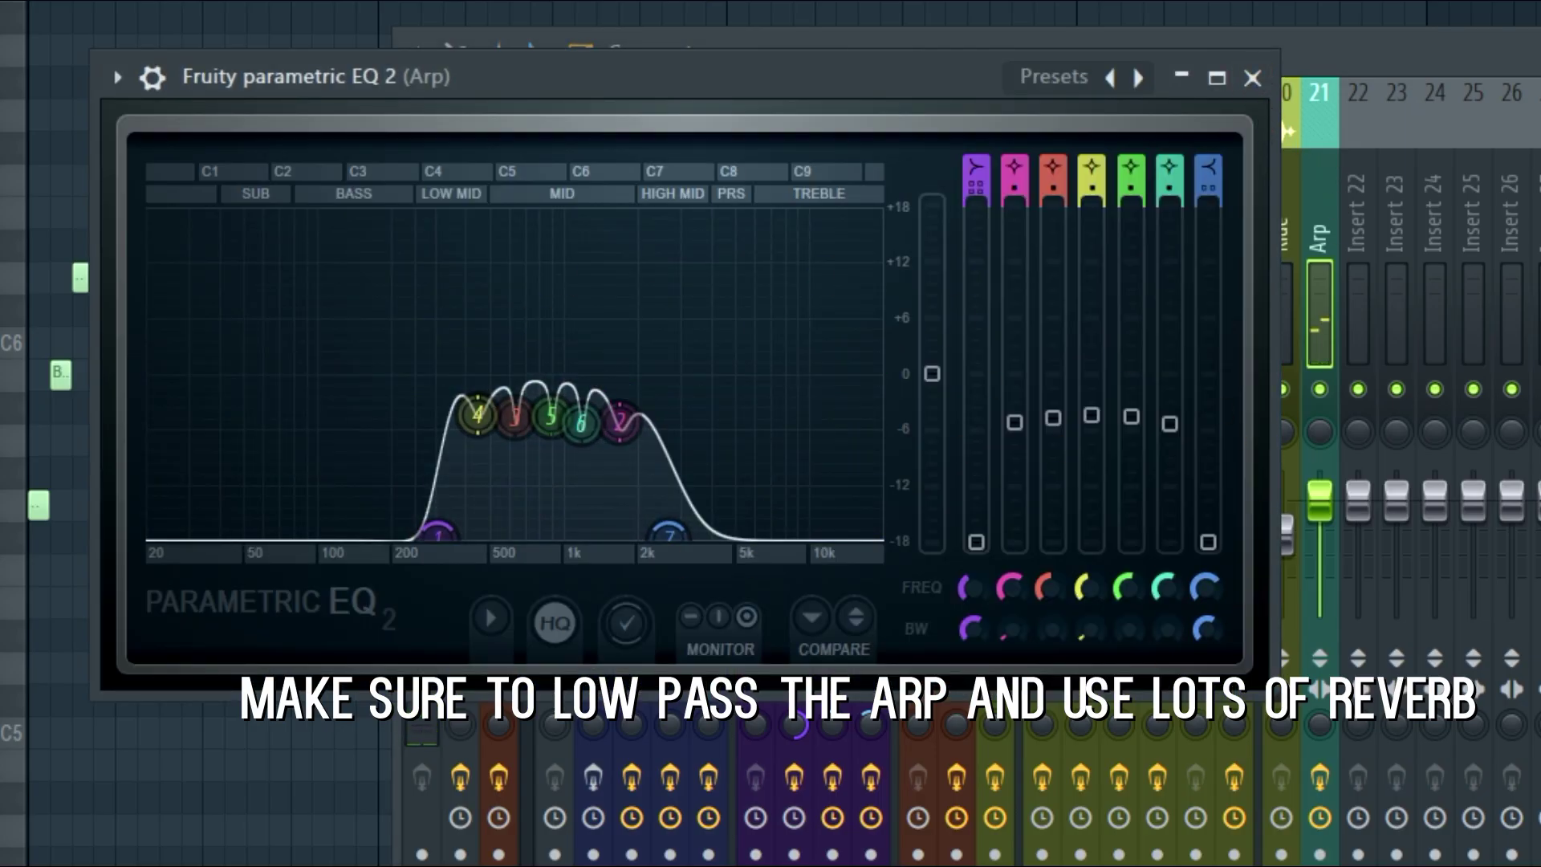
left_click(1252, 78)
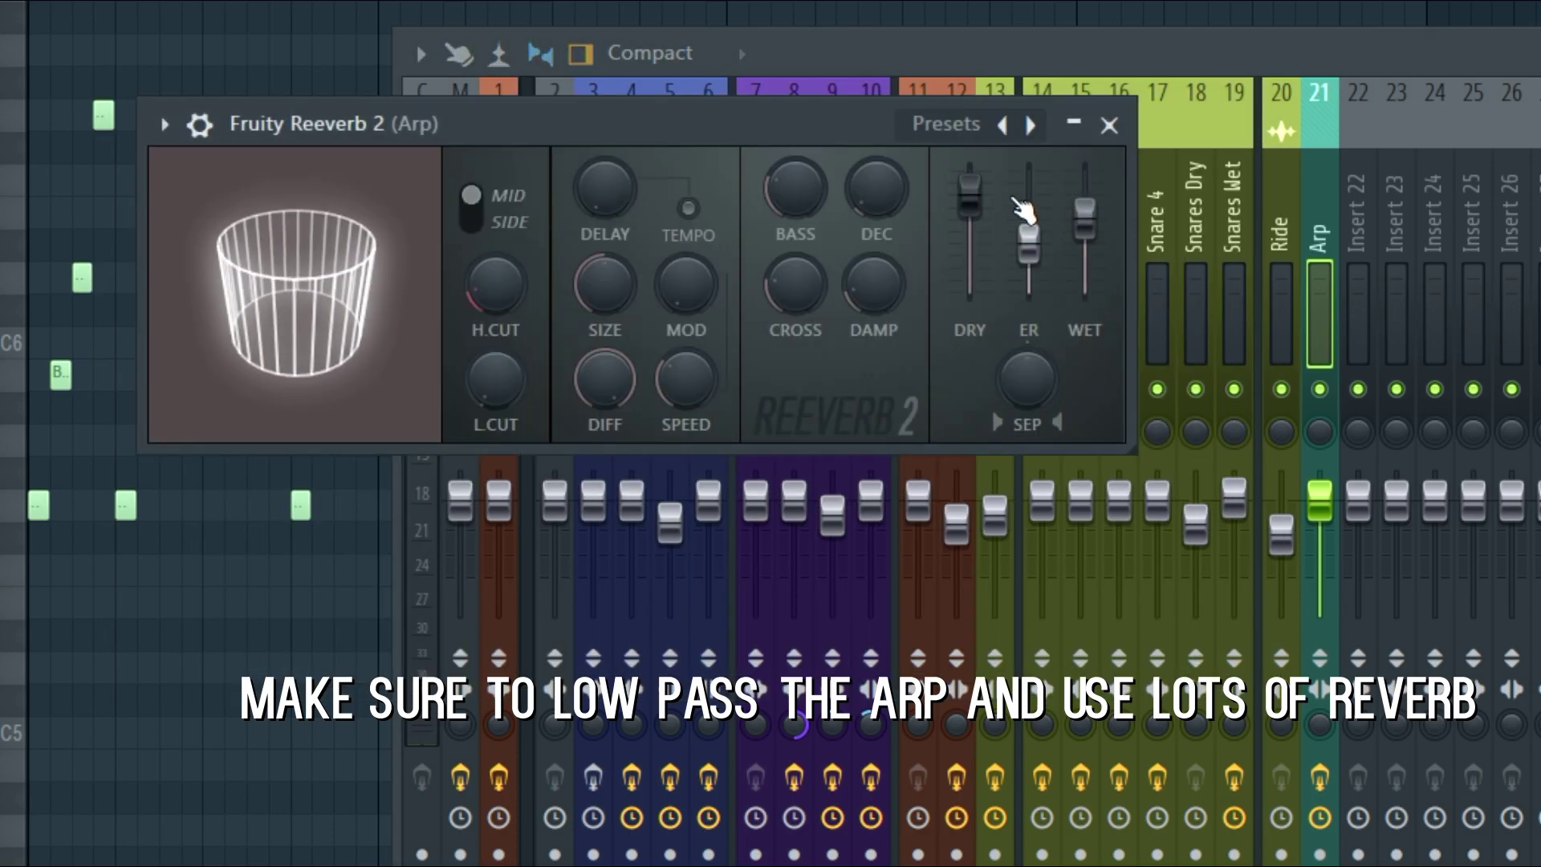
key("space")
left_click(1110, 125)
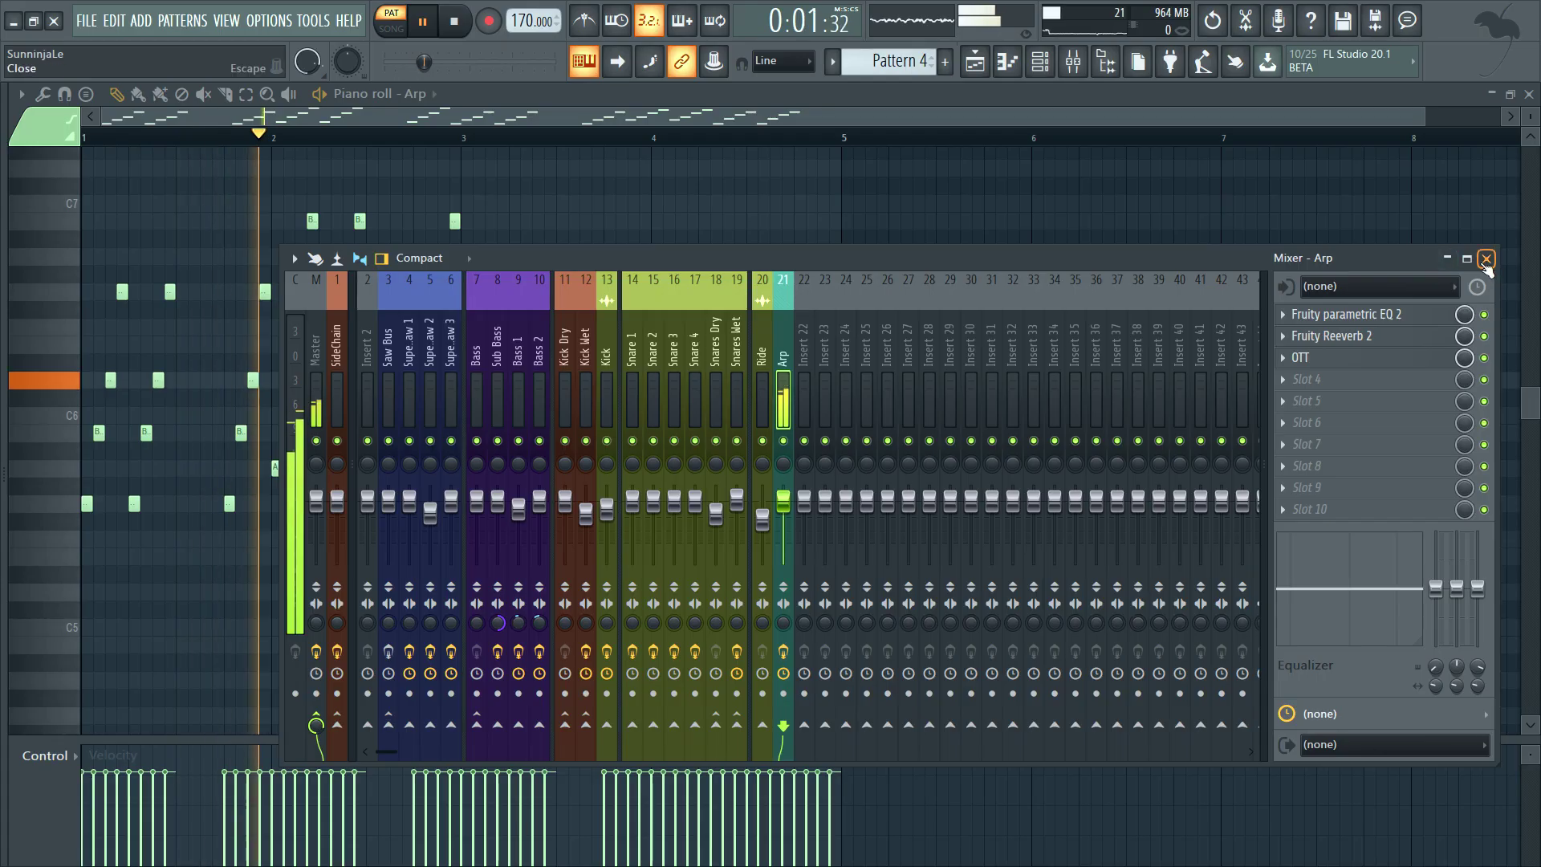
Stop playback, open the playlist and position the Pattern 4 clip on Track 4 starting at bar 1.
left_click(1486, 258)
key("space")
left_click(975, 62)
left_click_drag(378, 328, 152, 337)
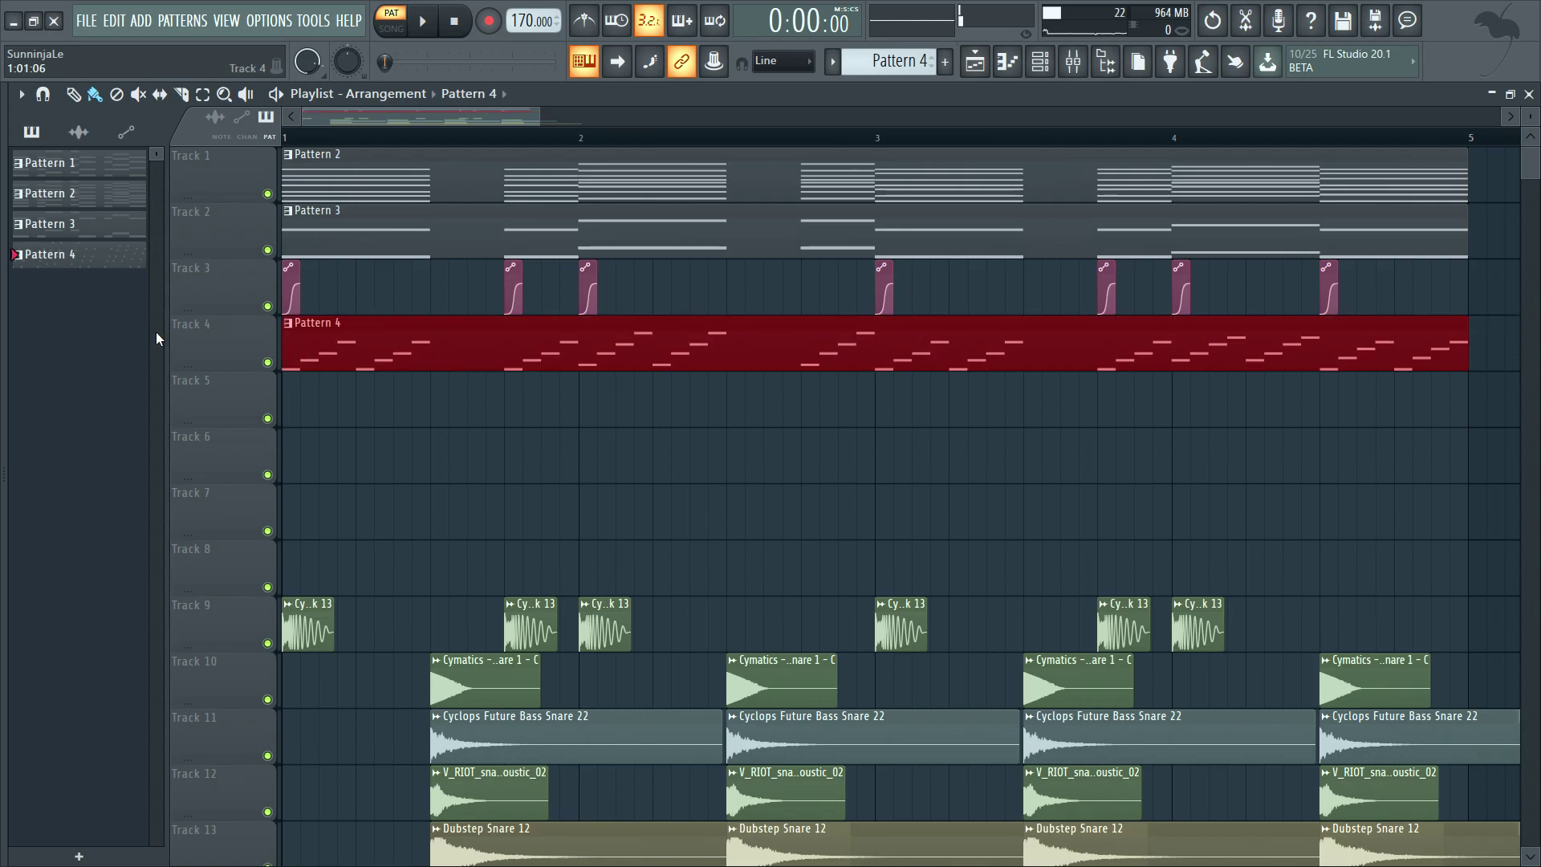
scroll(656, 334, "down", 4)
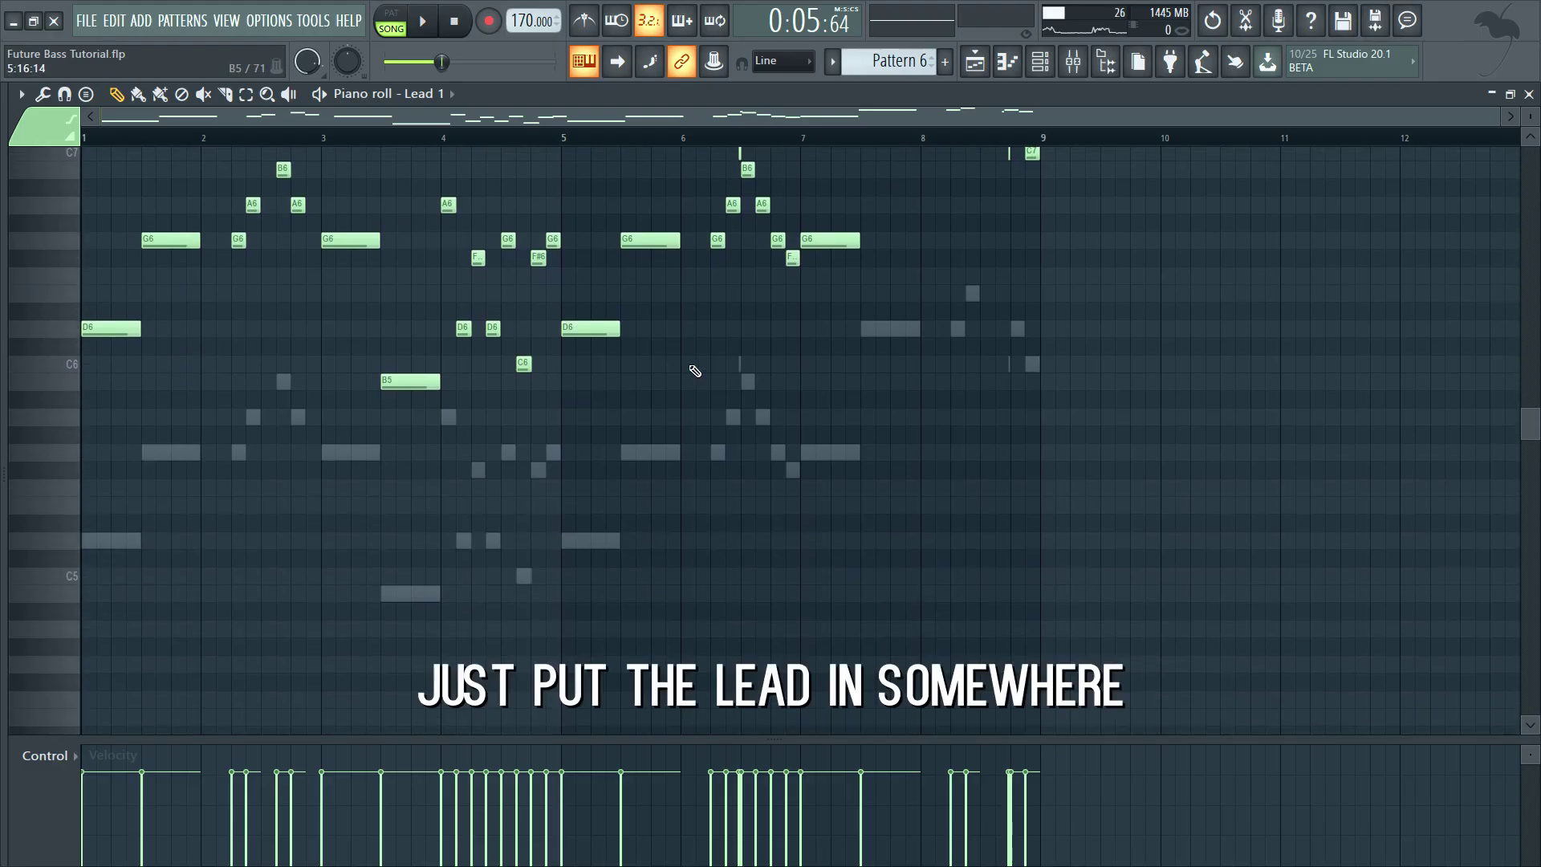
Examine the Lead 1 notes and the playlist arrangement around Pattern 6, then reopen Pattern 6 in the piano roll.
scroll(963, 308, "up", 3)
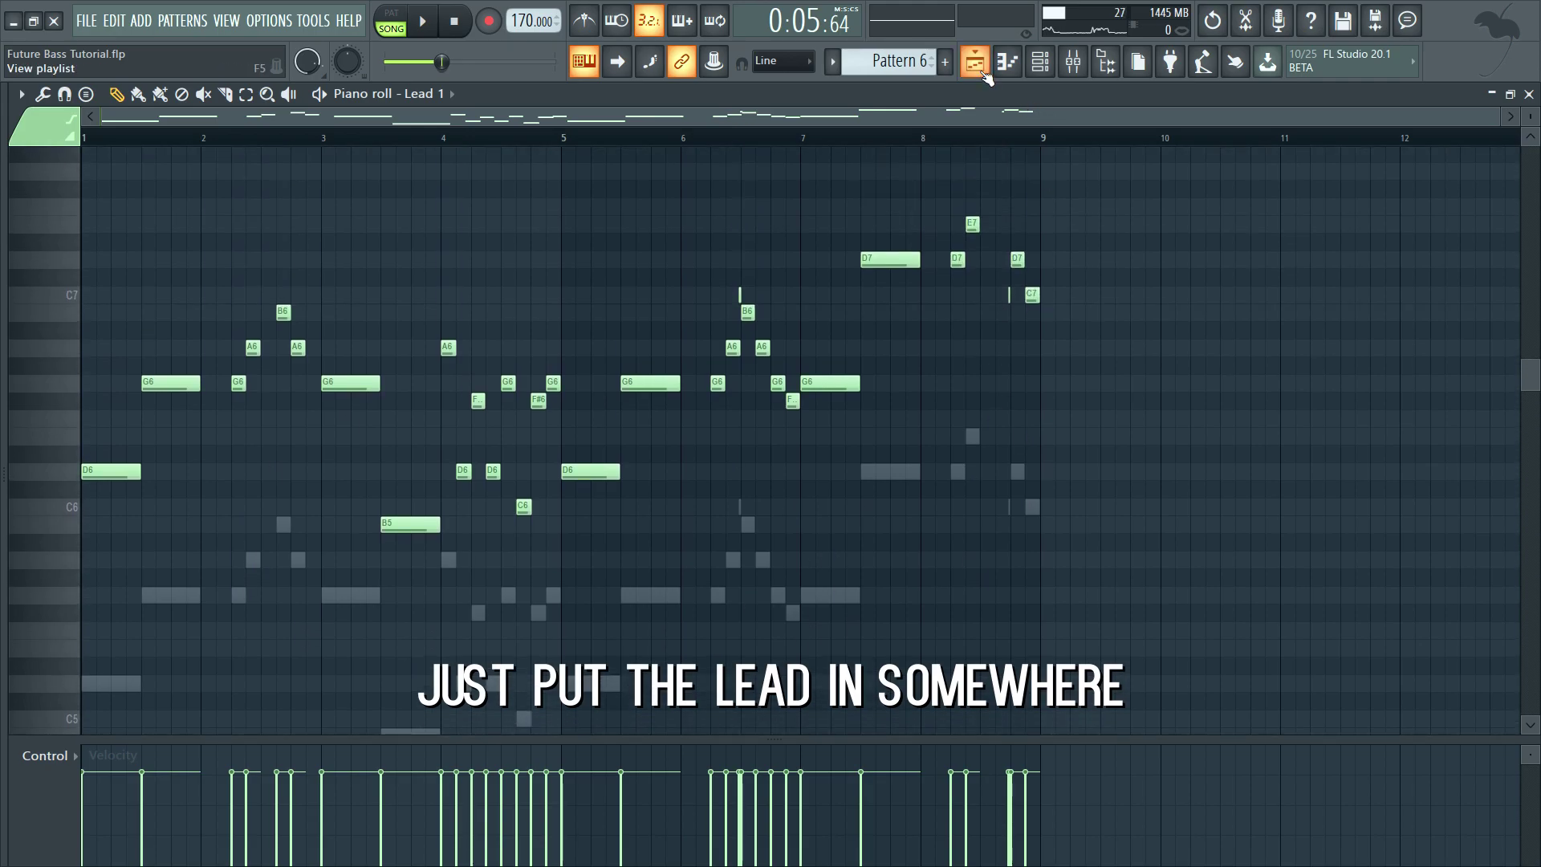
left_click(977, 64)
scroll(781, 309, "down", 2)
scroll(779, 309, "down", 5)
scroll(763, 345, "up", 4)
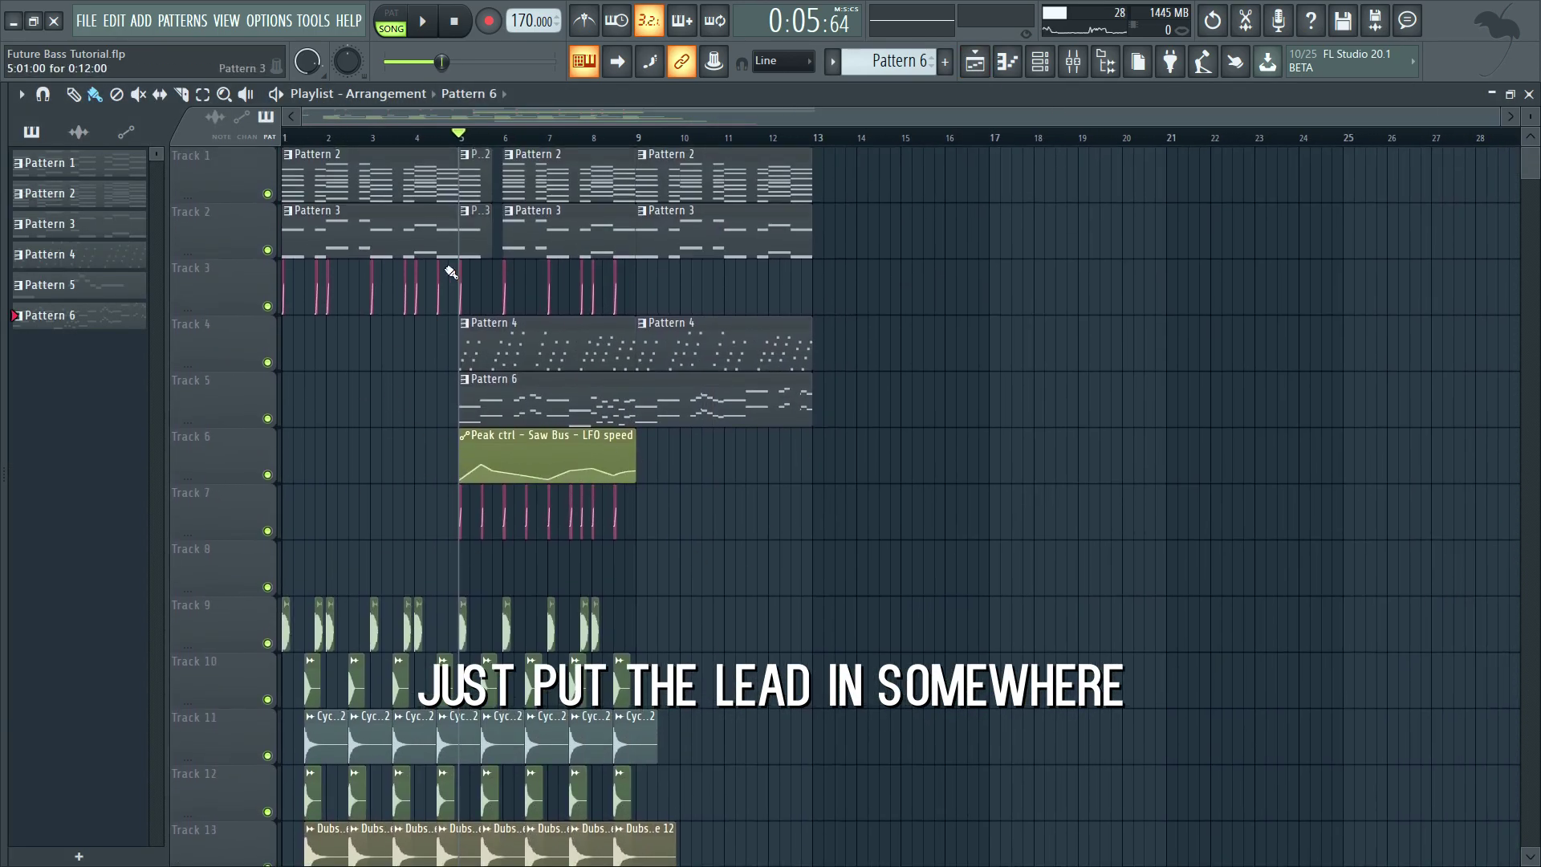
scroll(493, 365, "up", 4)
double_click(671, 375)
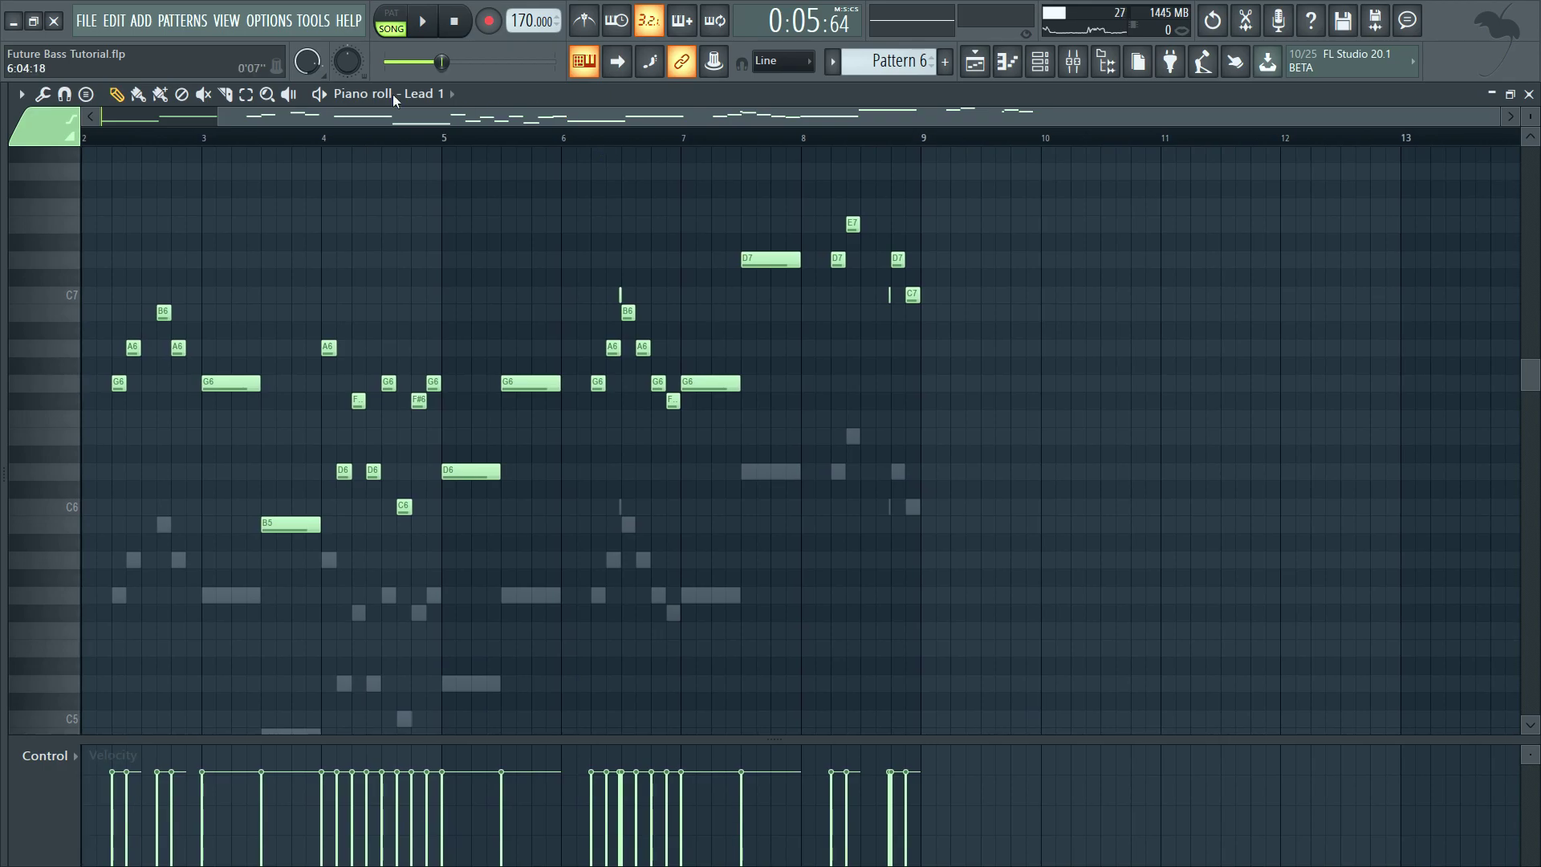
Rename the Serum channel in the channel rack as Lead 3 and colour it red like the other leads.
left_click(1037, 68)
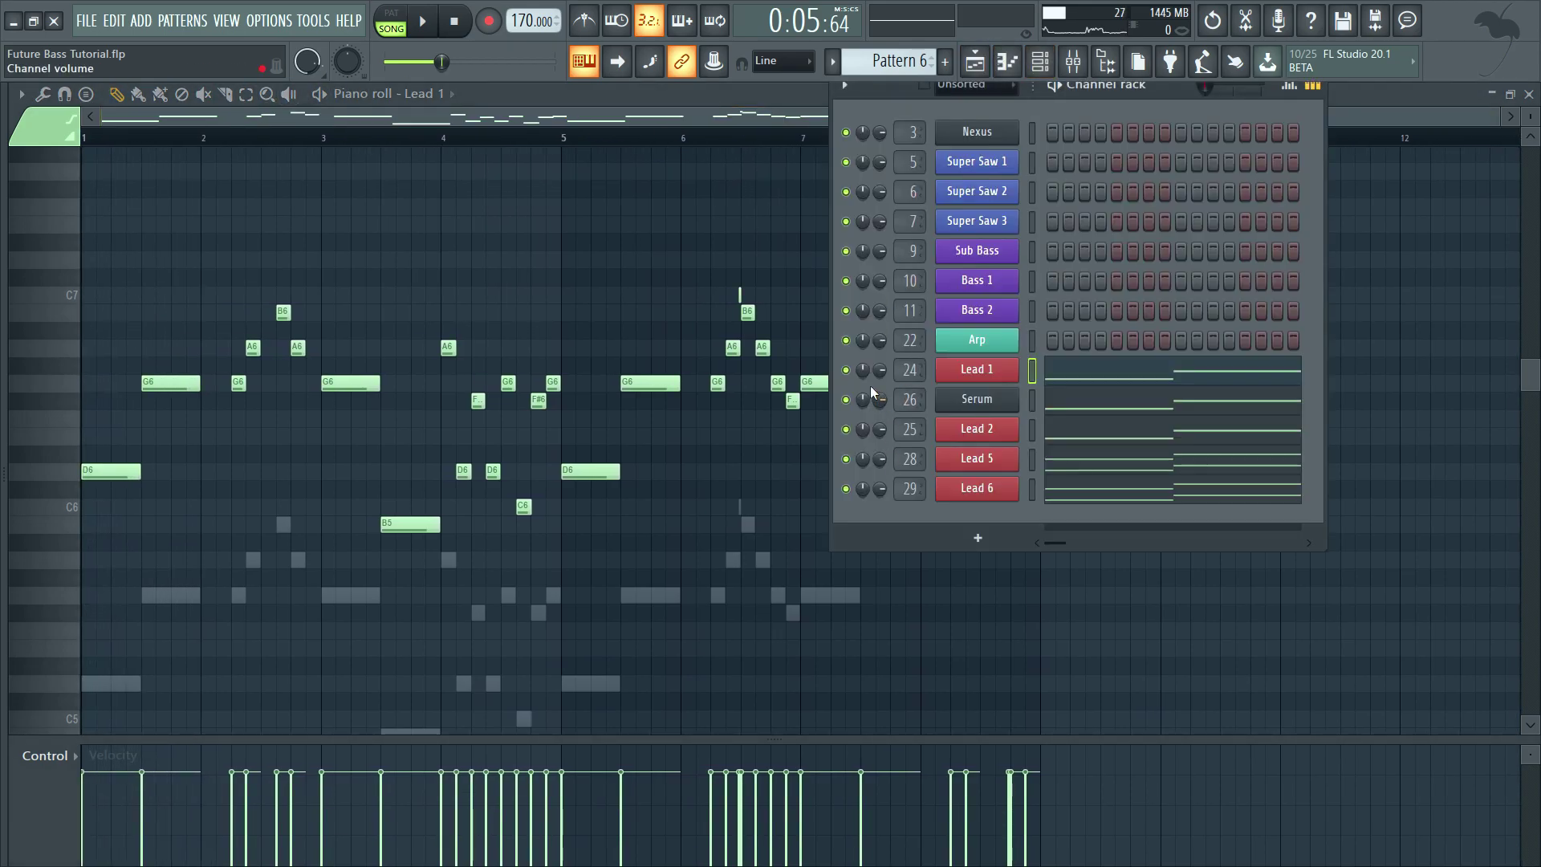
right_click(937, 395)
left_click(1074, 441)
type("Lead 3")
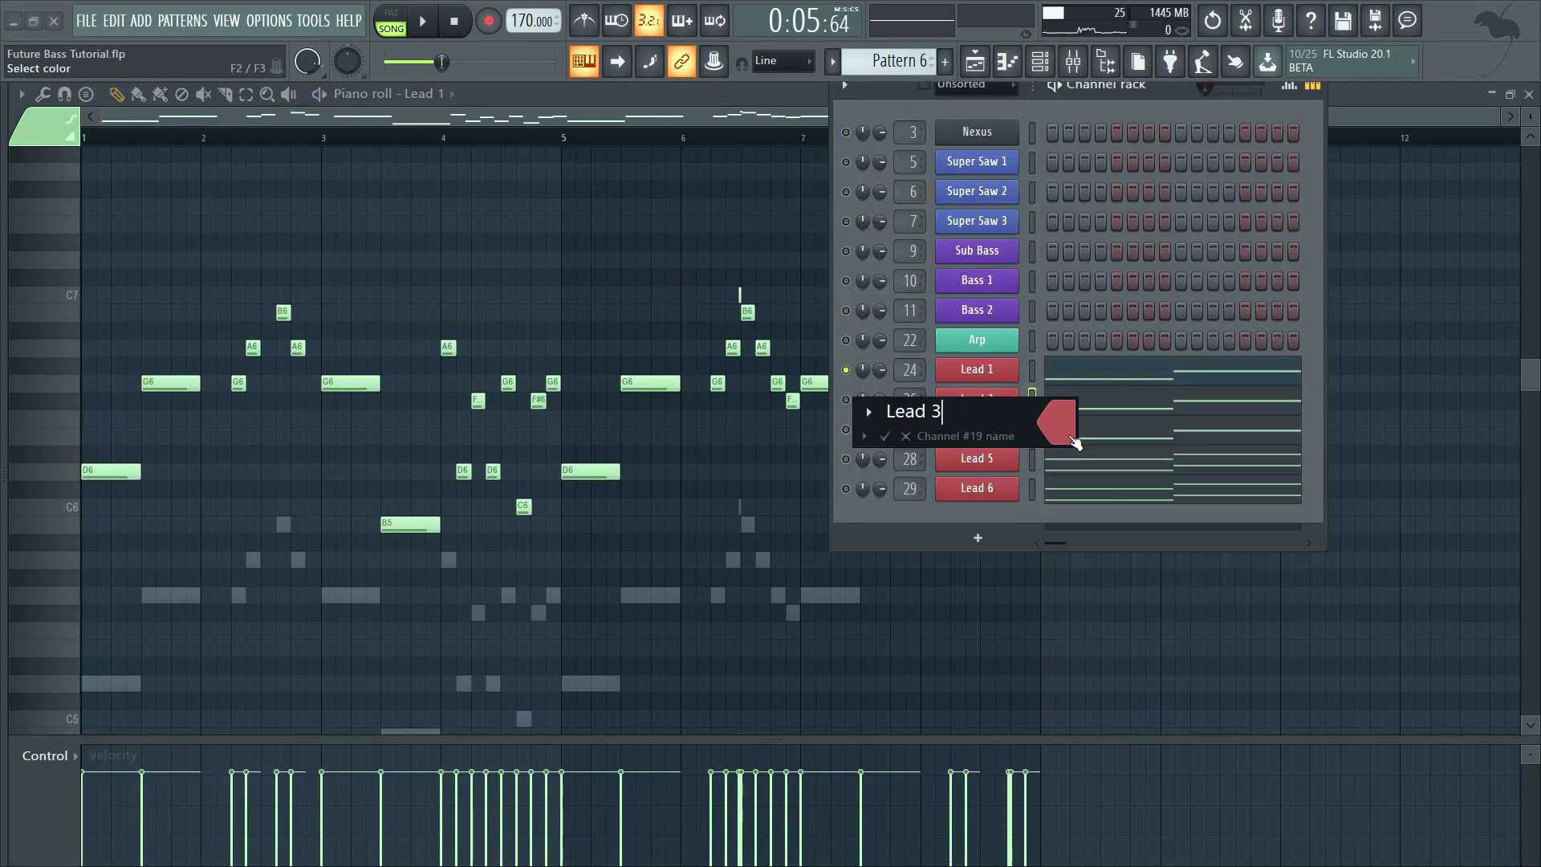
key("F6")
Play the song while viewing the Lead 1 notes, check the channel rack, and switch the piano roll to Lead 3.
key("space")
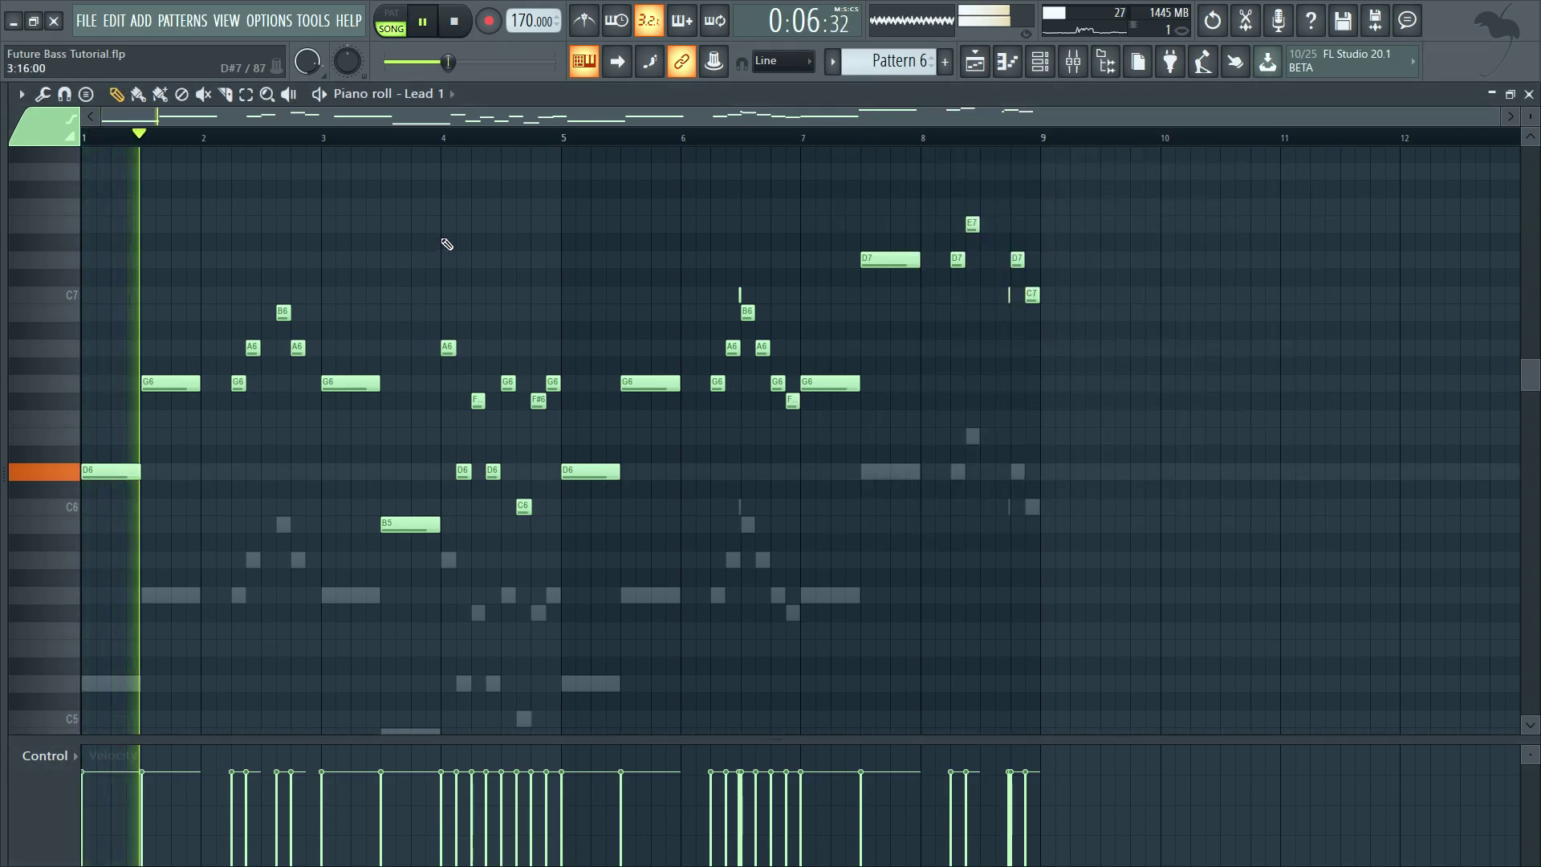
scroll(505, 189, "down", 2)
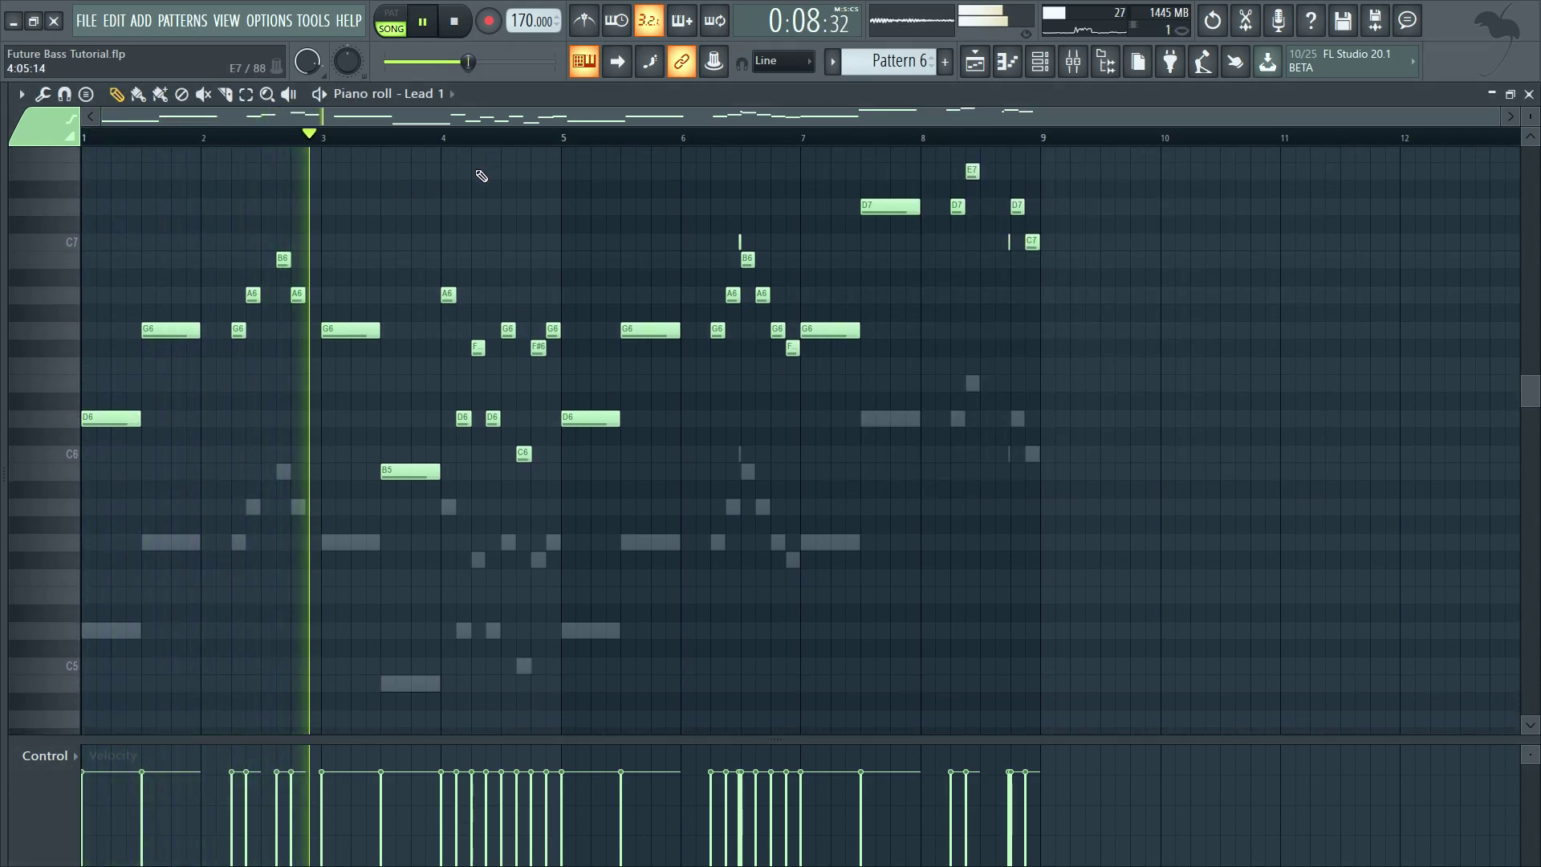
key("F6")
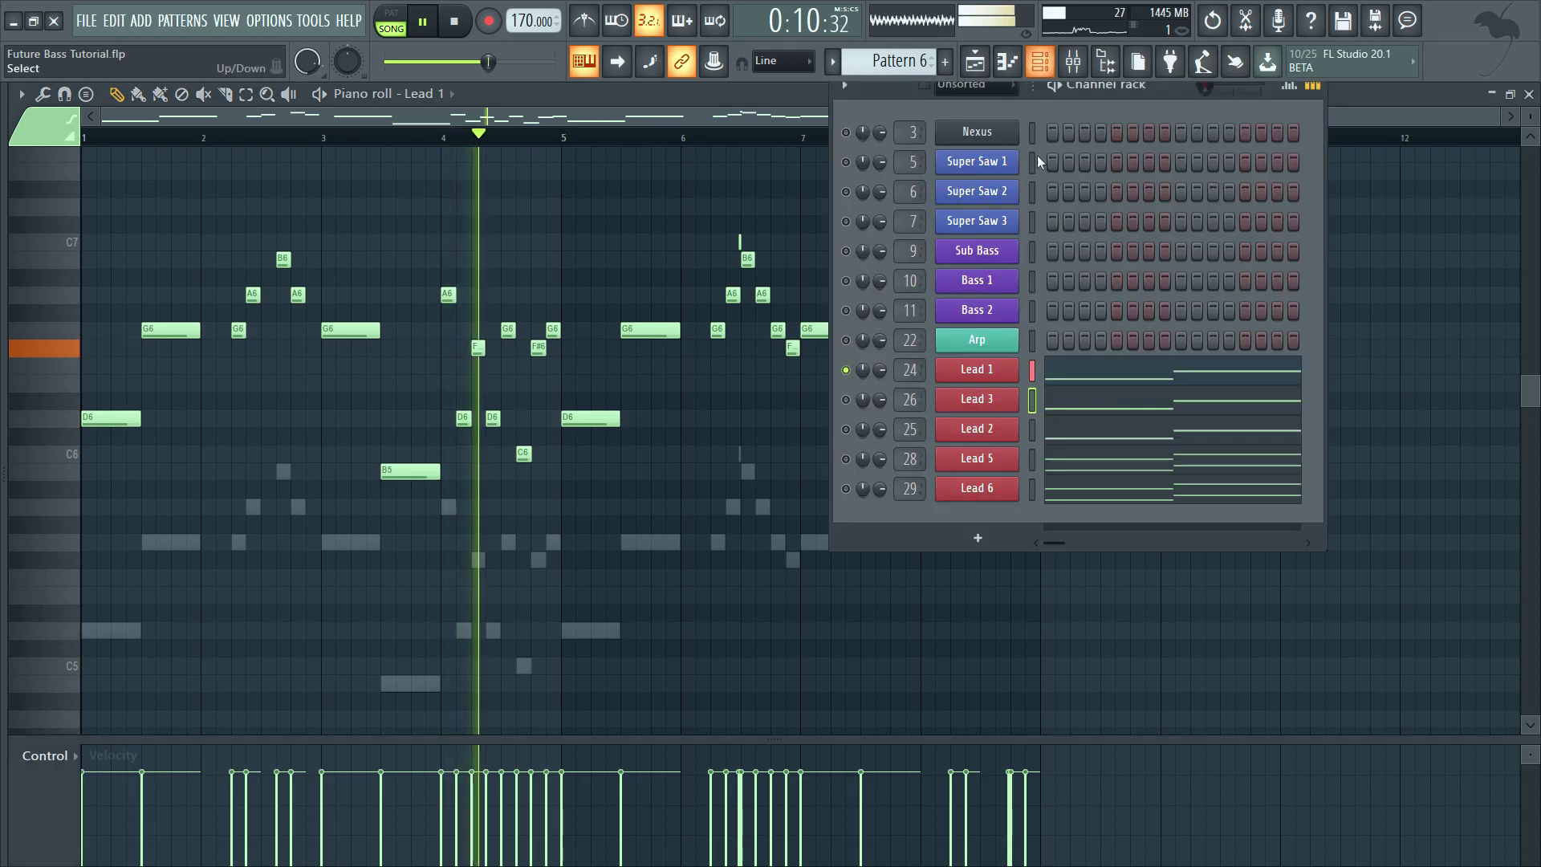
key("F6")
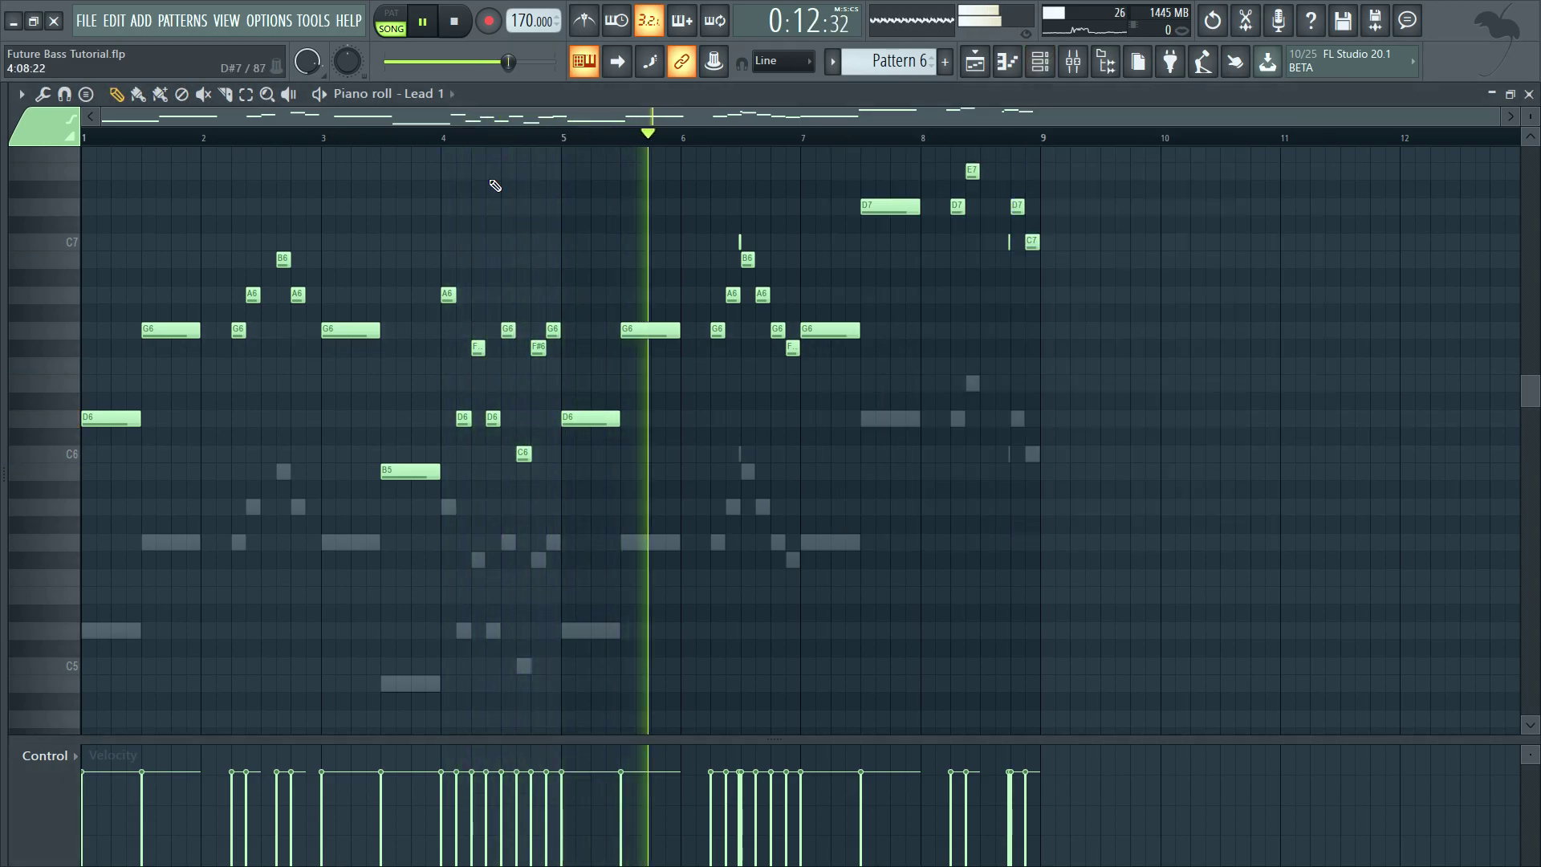
left_click(430, 99)
left_click(485, 507)
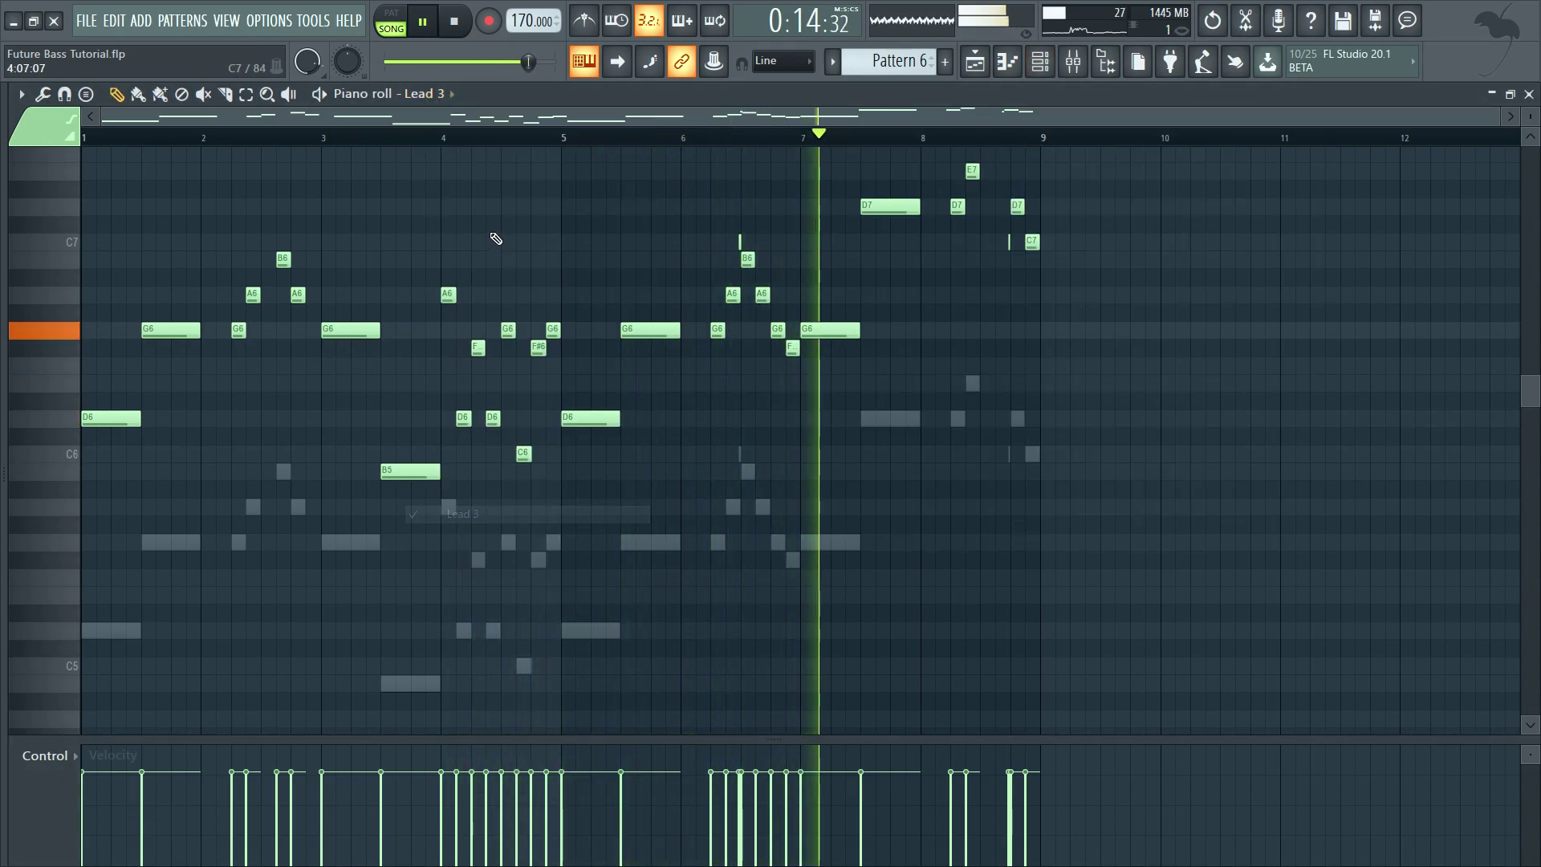
Solo the Lead 2 channel and restart the song to audition it.
scroll(1076, 334, "up", 2)
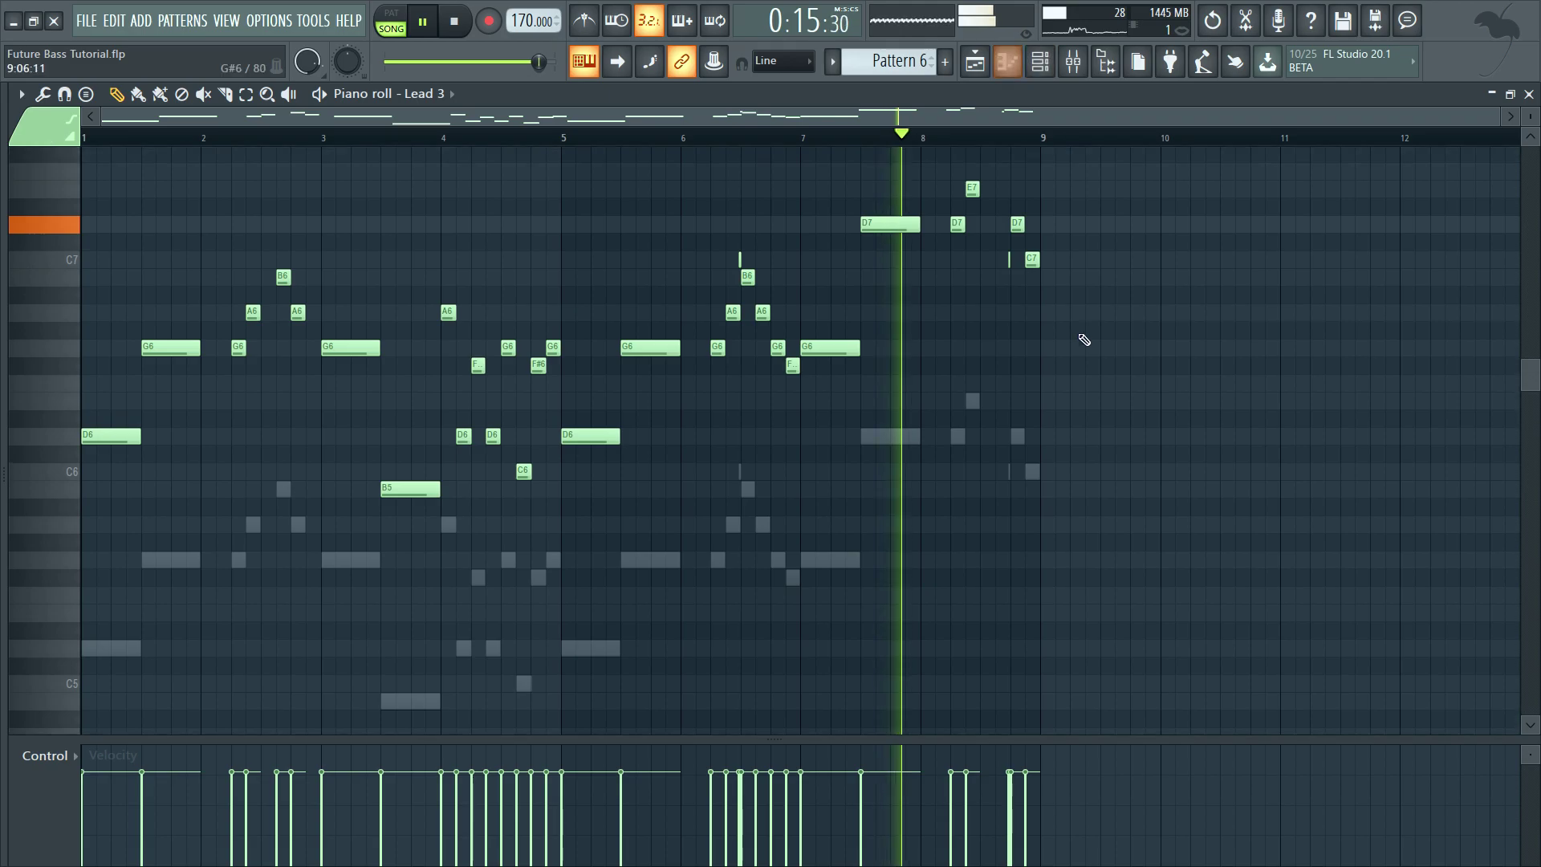
left_click(1049, 71)
key("space")
right_click(846, 430)
right_click(691, 201)
key("space")
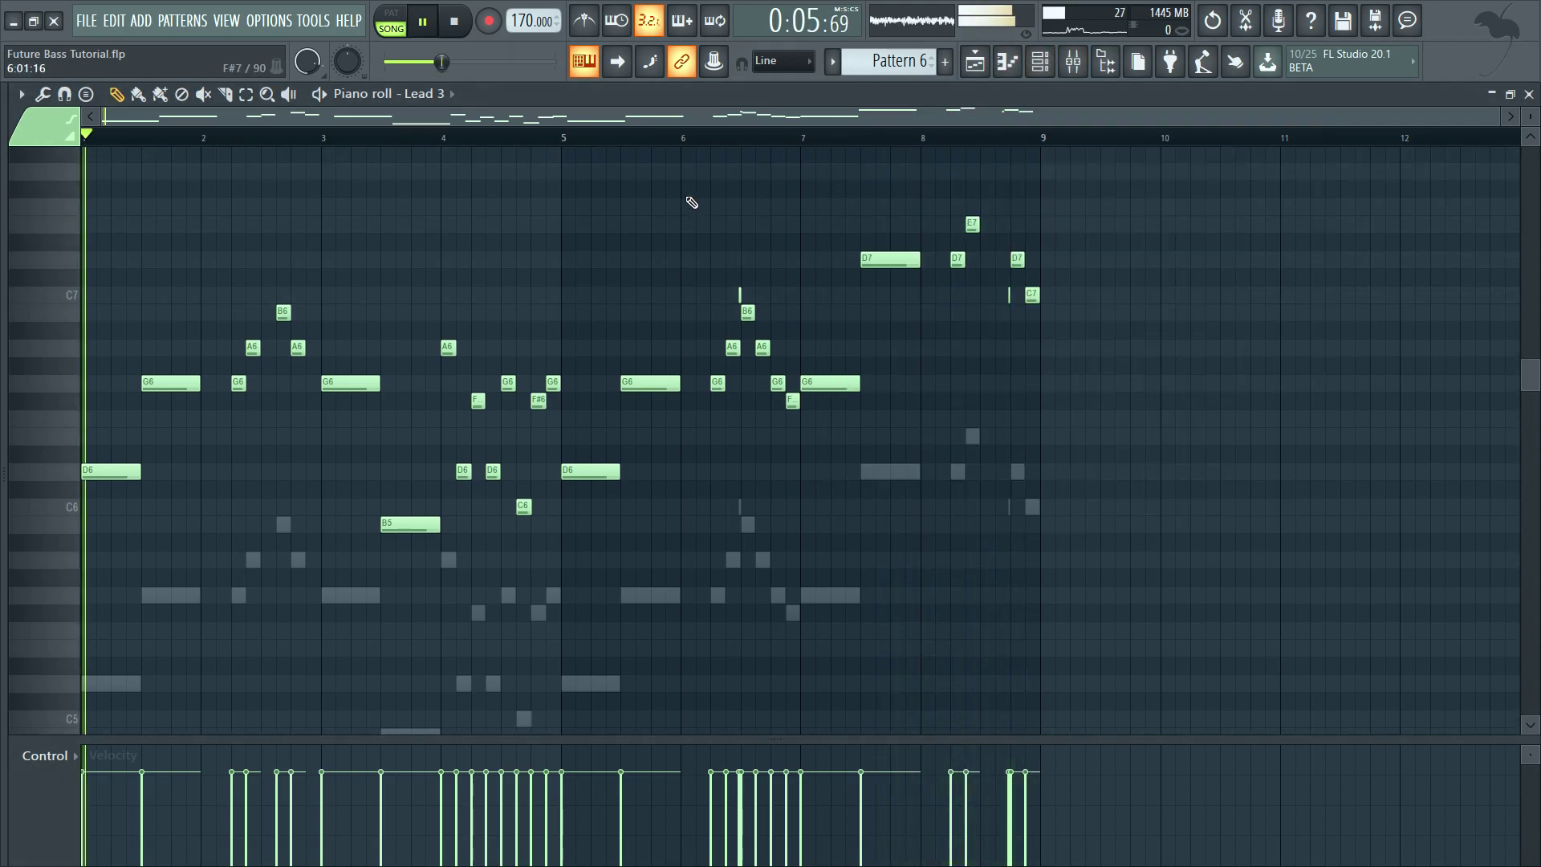
Solo the Lead 5 channel and restart playback to hear it on its own.
left_click(1048, 66)
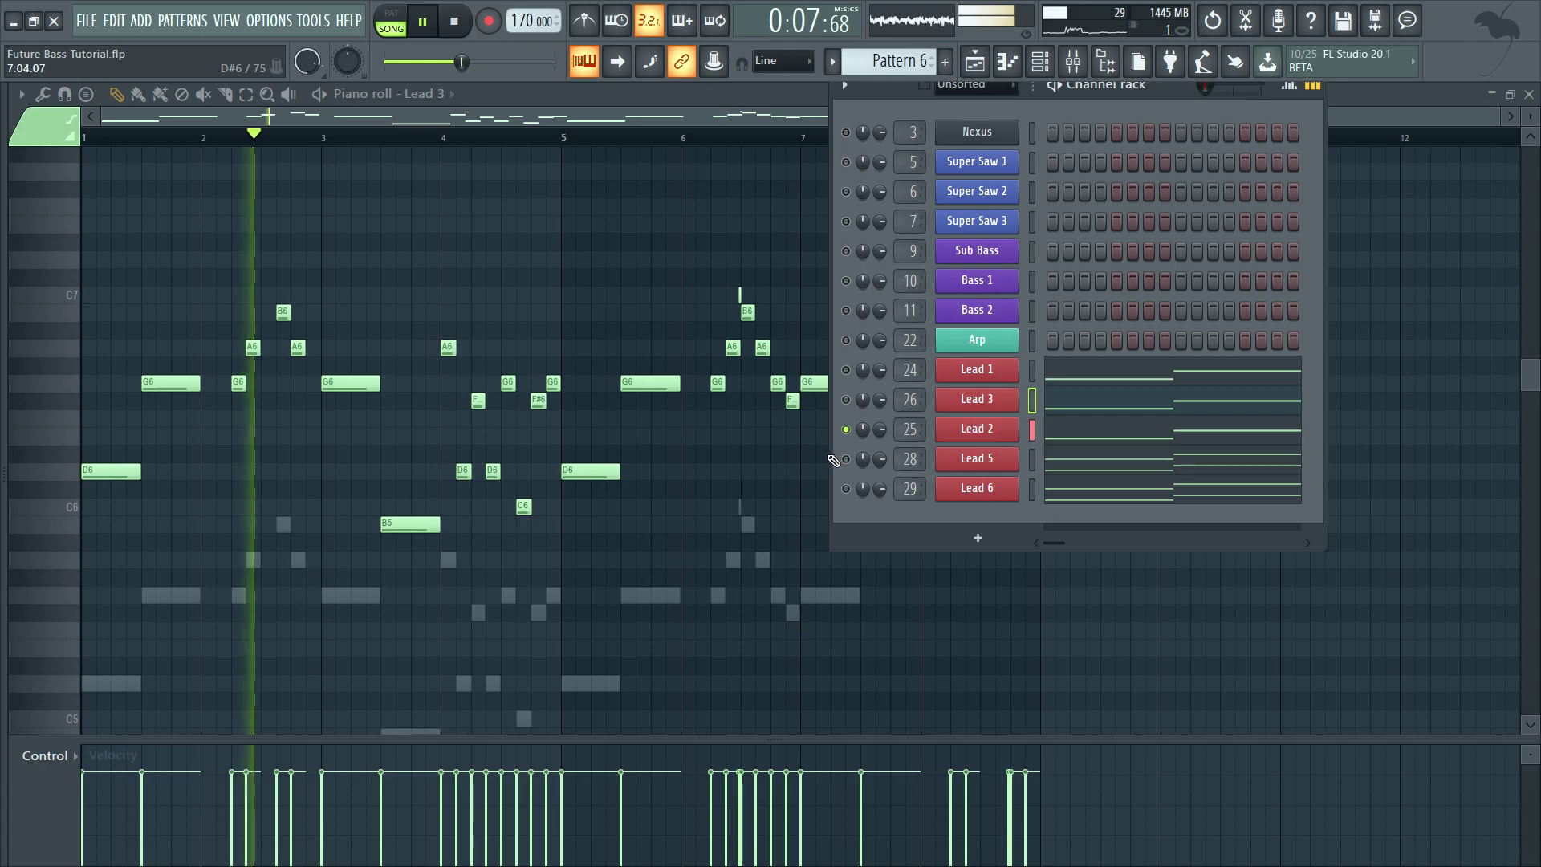
right_click(847, 458)
right_click(657, 195)
key("space")
key("space")
Inspect the instrument settings of Lead 5, Lead 2 and Lead 1 during playback, closing each plugin window.
left_click(1040, 66)
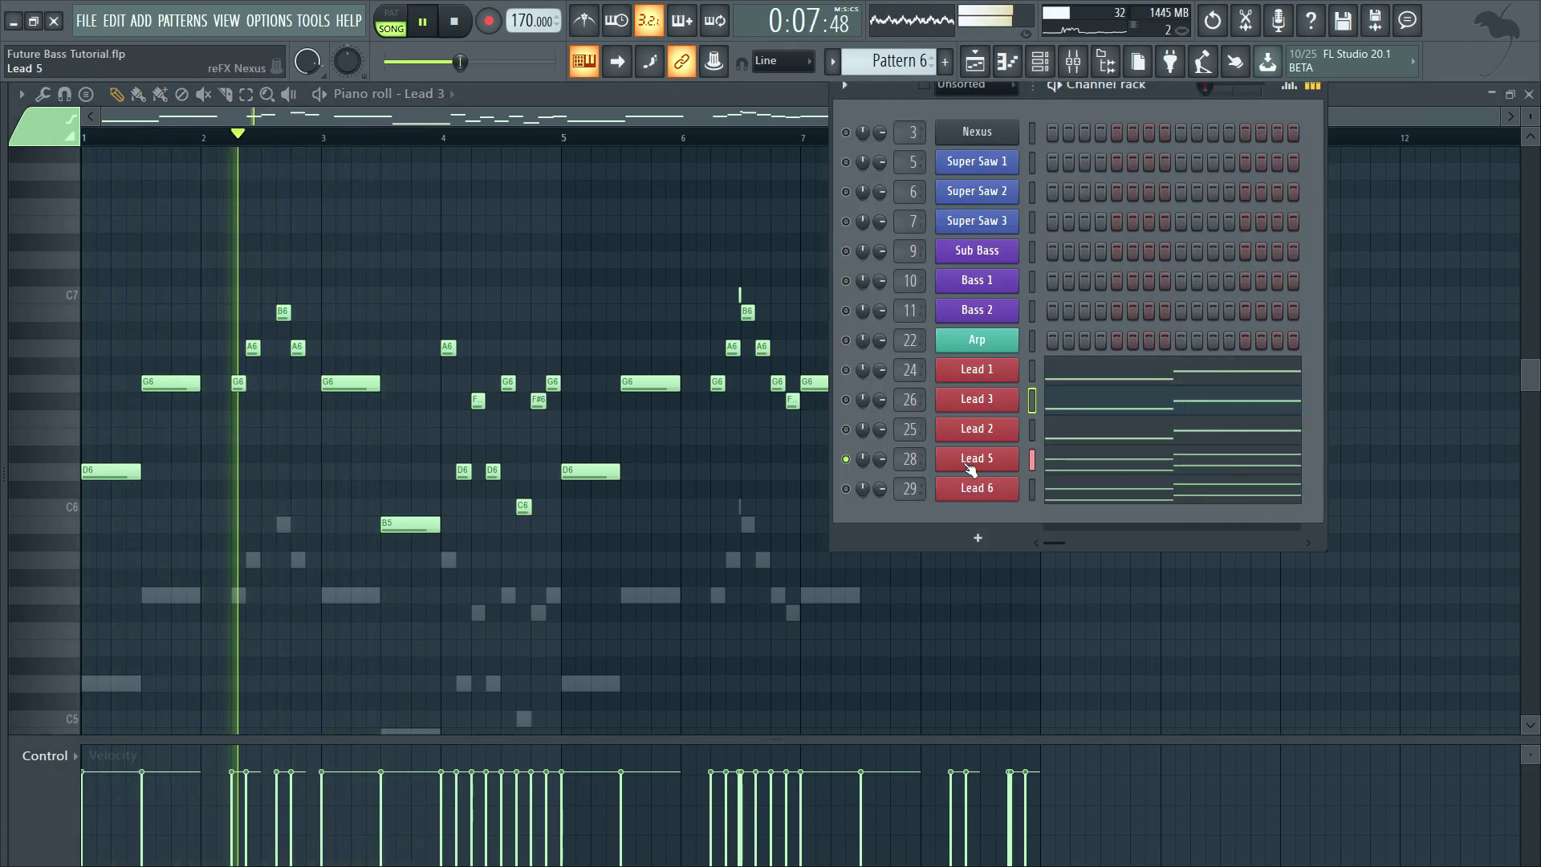
left_click(972, 459)
left_click(763, 246)
left_click(976, 429)
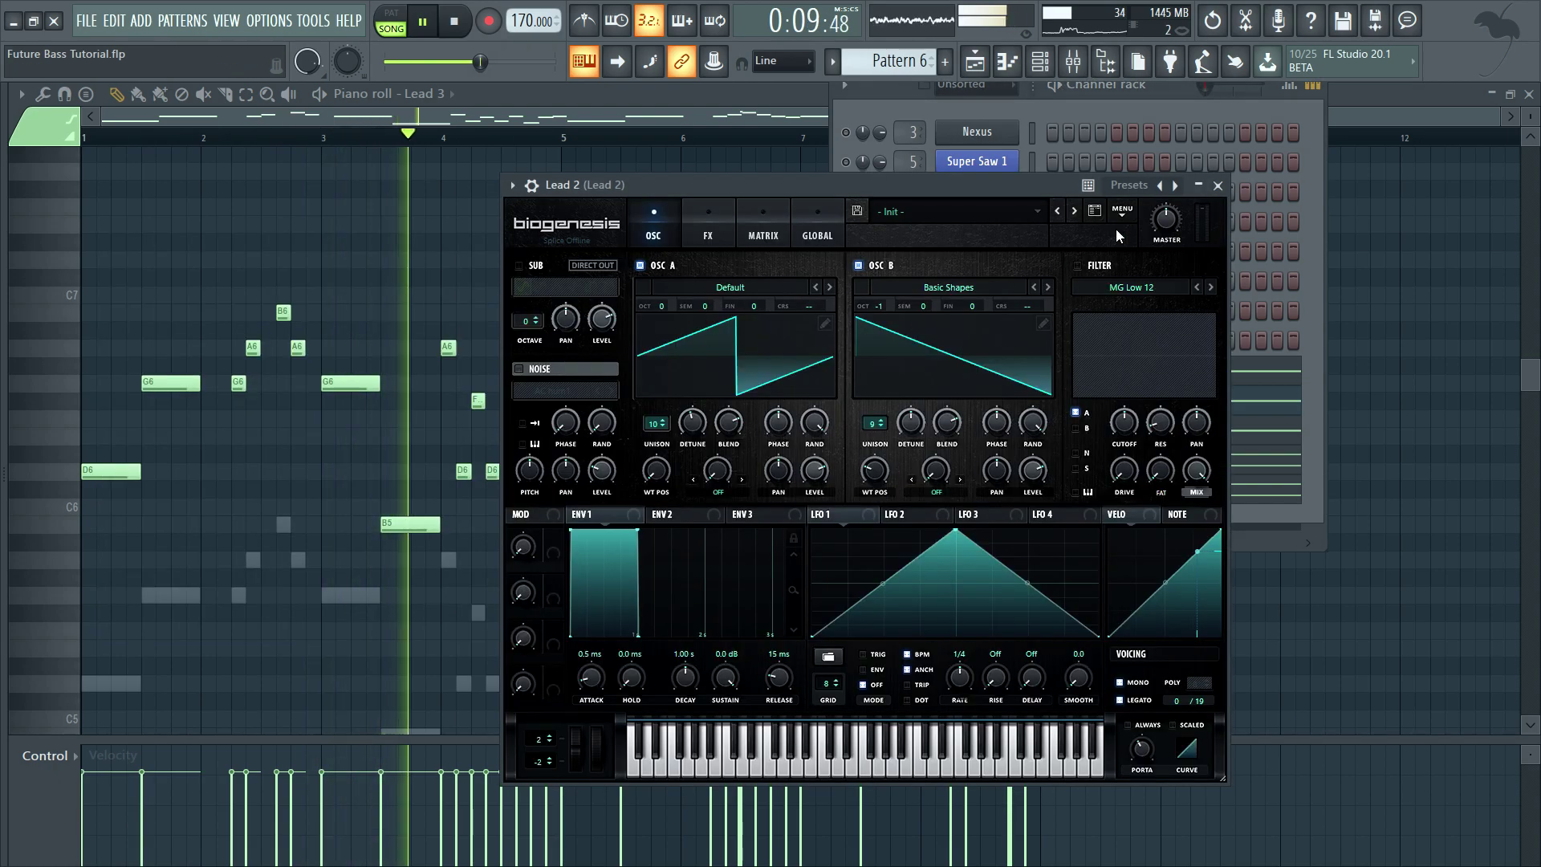
left_click(1201, 187)
left_click(1219, 186)
left_click(979, 370)
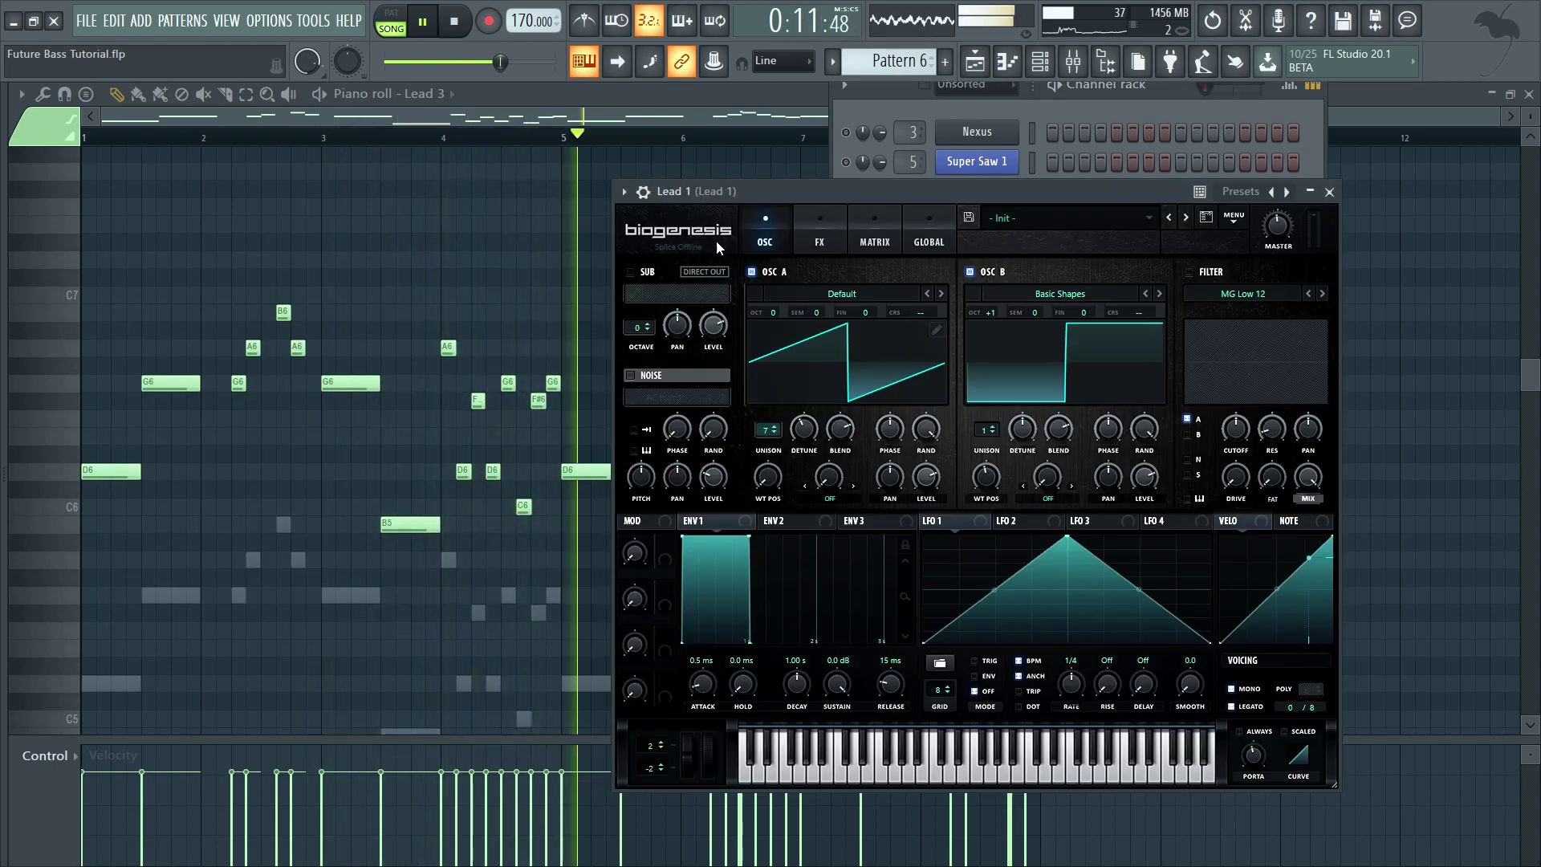
left_click(1328, 195)
Show the Lead 6 notes in the piano roll and audition Lead 6 soloed, stopping playback at the end.
left_click(858, 491)
right_click(631, 160)
left_click(429, 95)
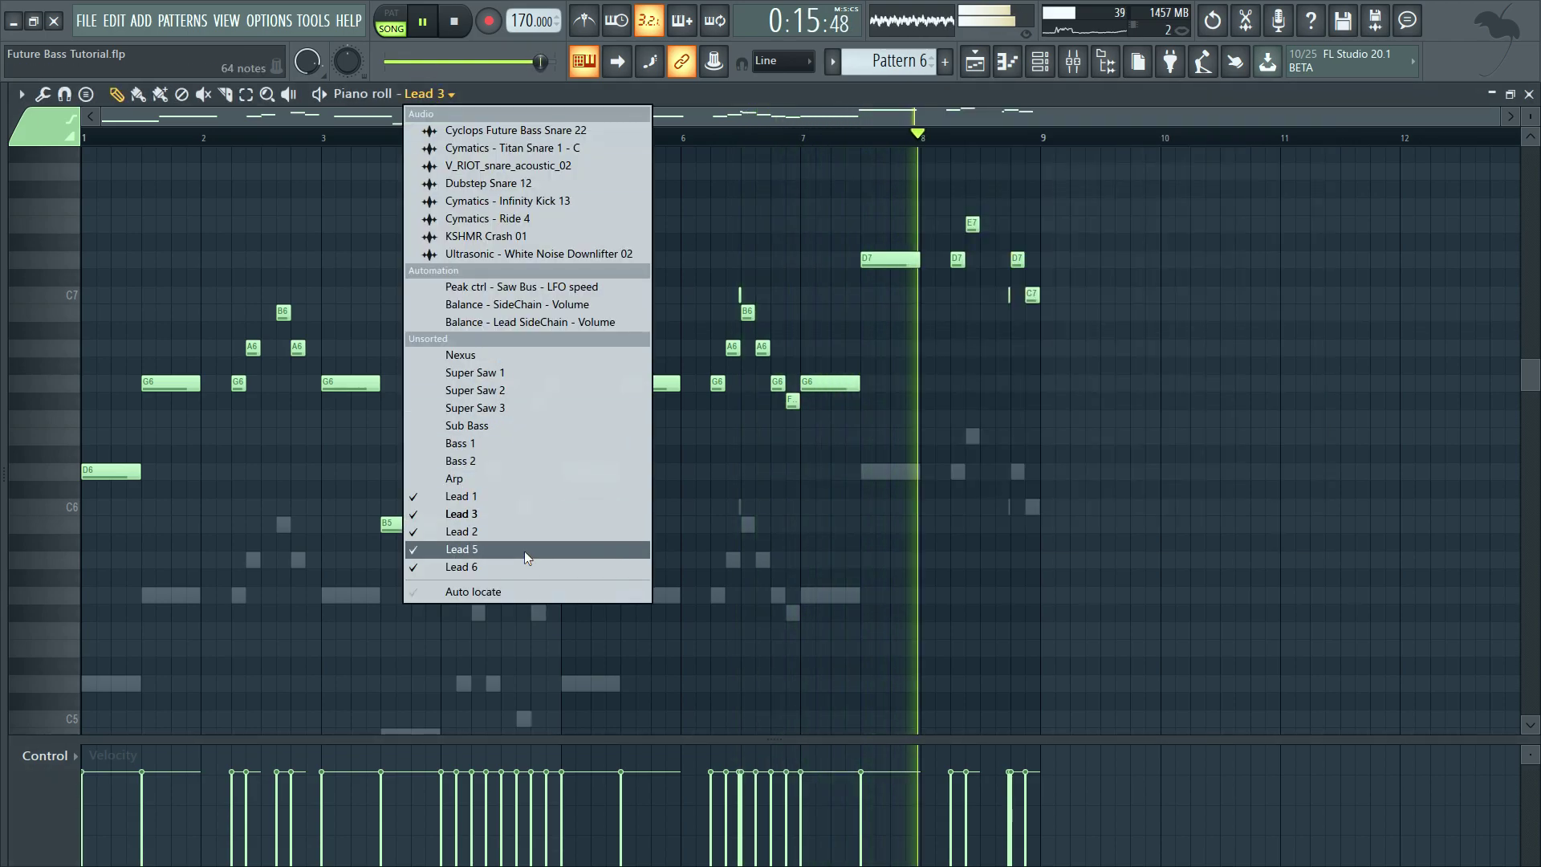
left_click(529, 567)
left_click(1034, 76)
scroll(1035, 80, "down", 1)
key("space")
left_click(1039, 77)
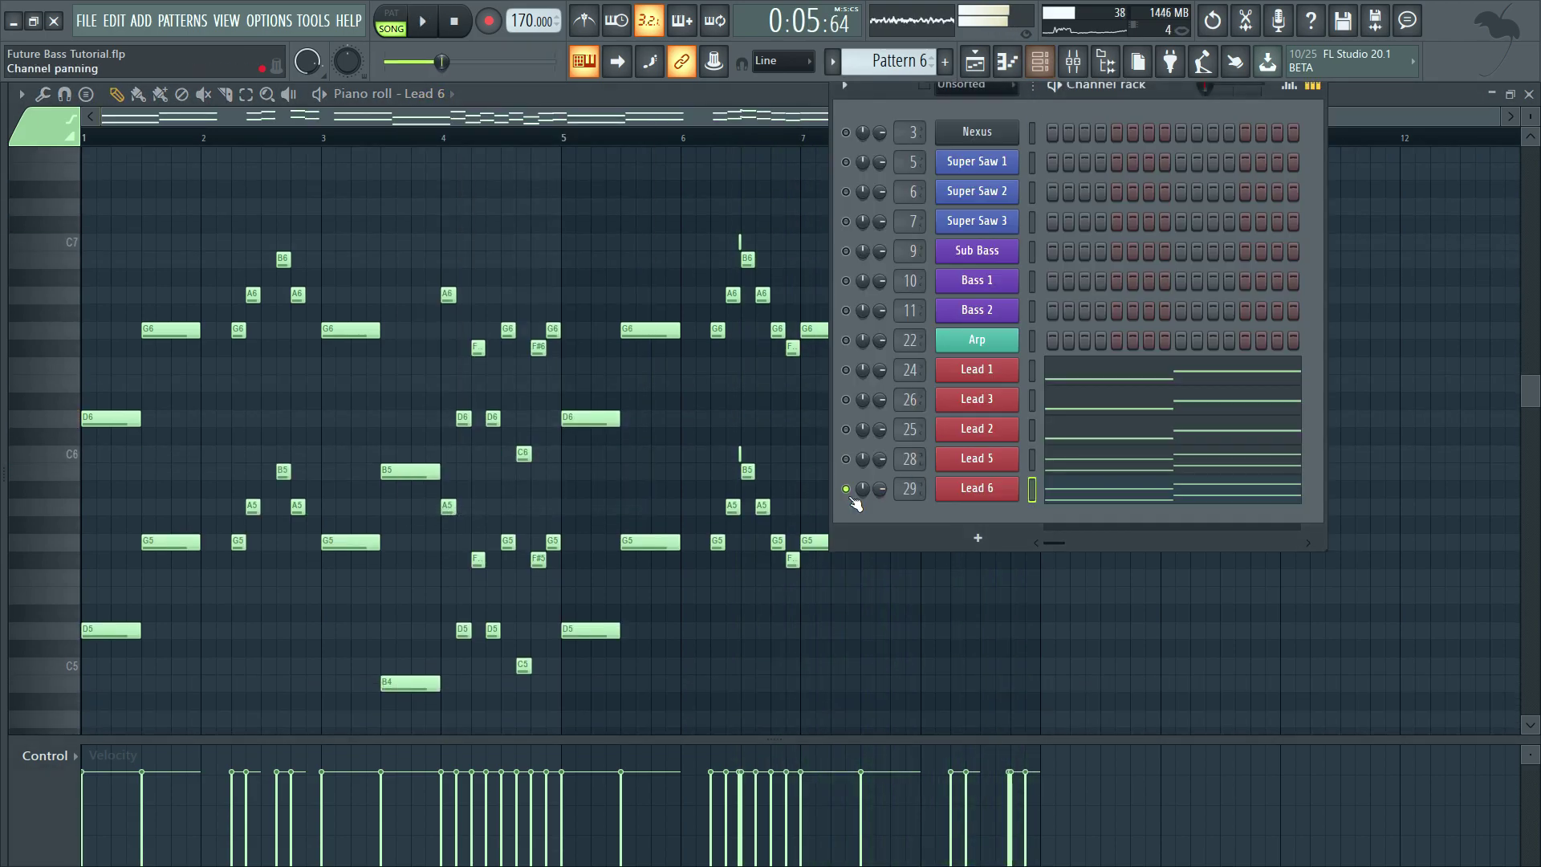
right_click(649, 204)
Examine the effect chains on the Lead 1 and Lead 2 mixer tracks and play the leads together over the Lead 6 notes.
left_click(1071, 64)
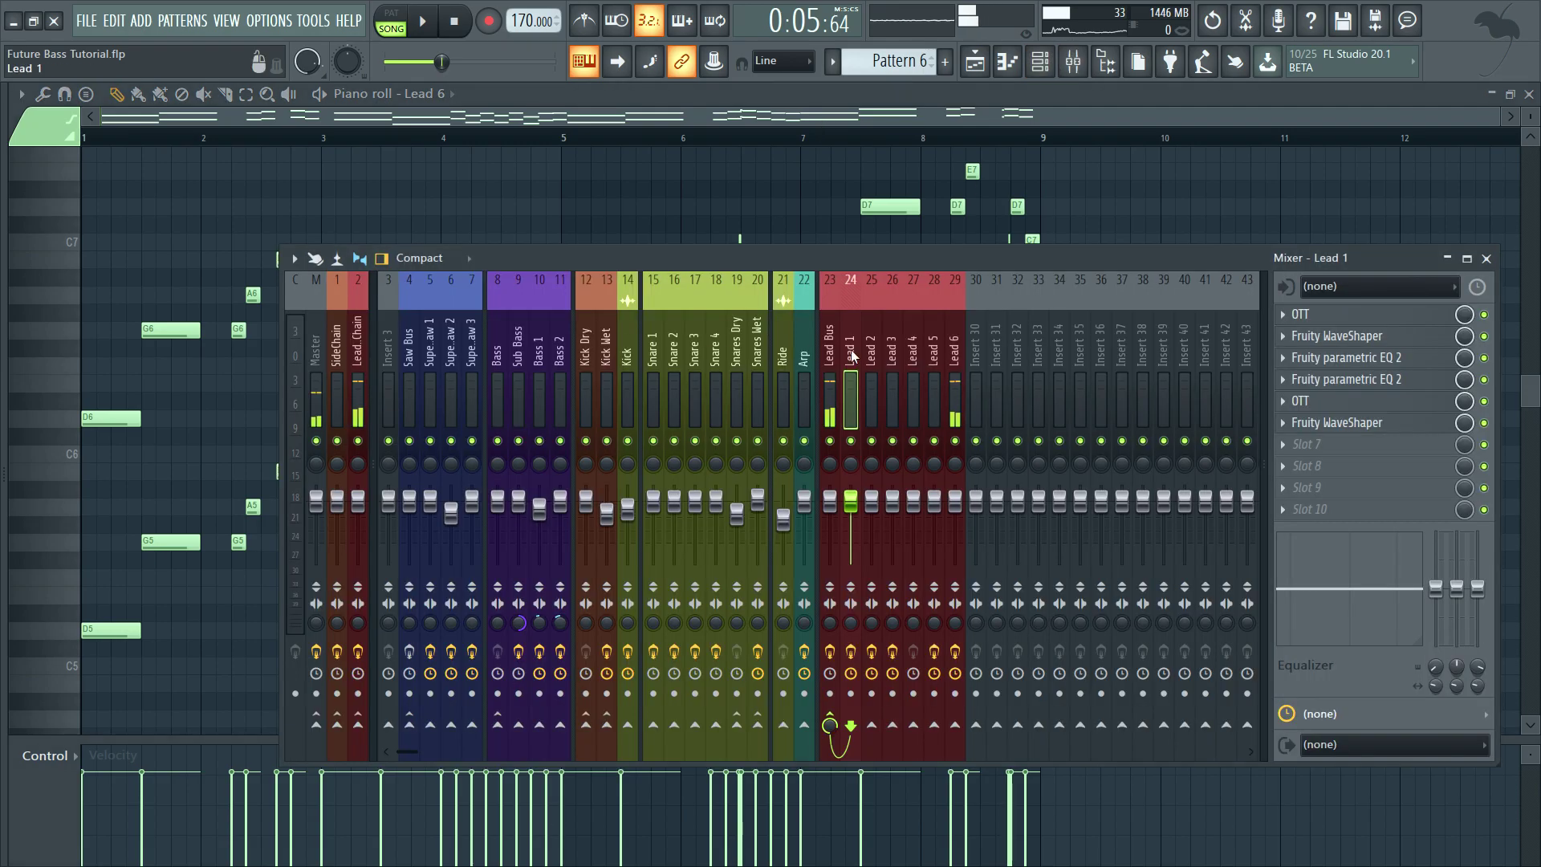
left_click(851, 374)
key("space")
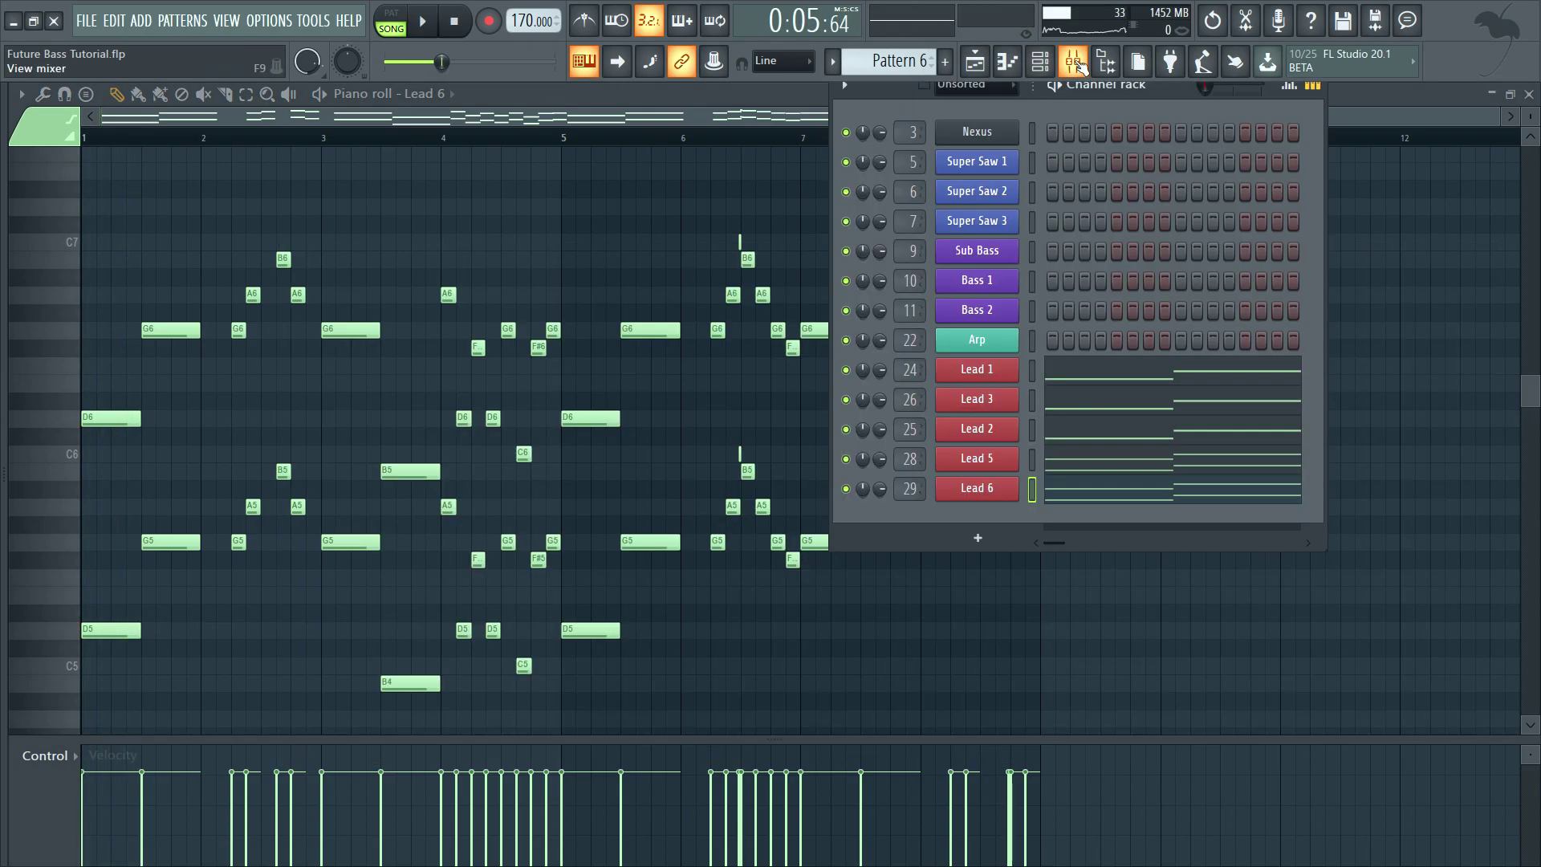
left_click(1073, 62)
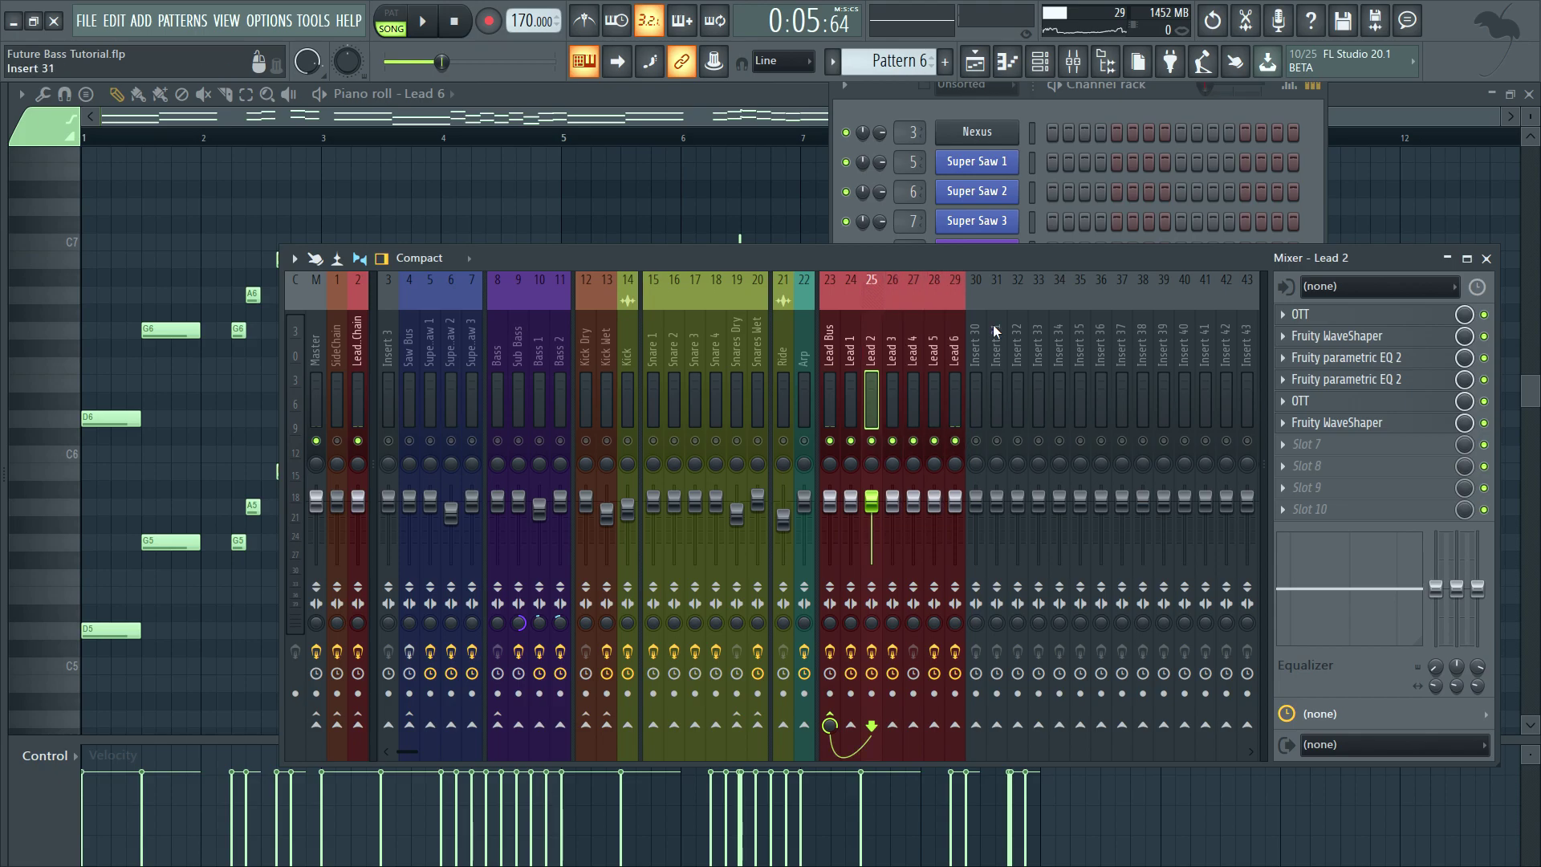
left_click(1389, 199)
scroll(602, 199, "down", 2)
scroll(626, 241, "up", 1)
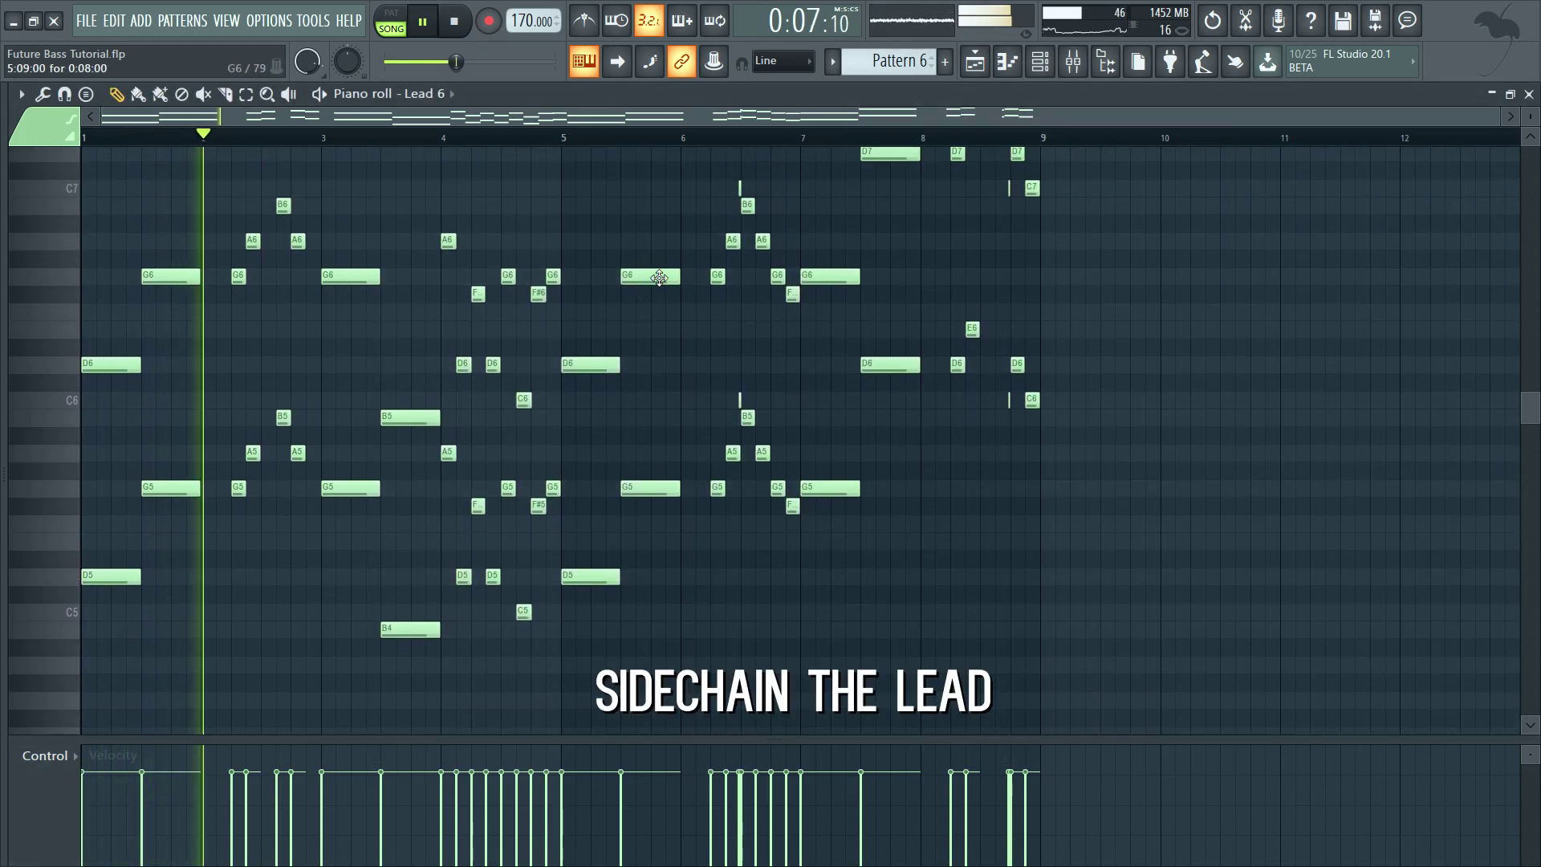
Stop playback and examine the lead sidechain clips on Track 7 against the kicks and snares in the playlist.
left_click(991, 69)
key("space")
scroll(546, 377, "up", 3)
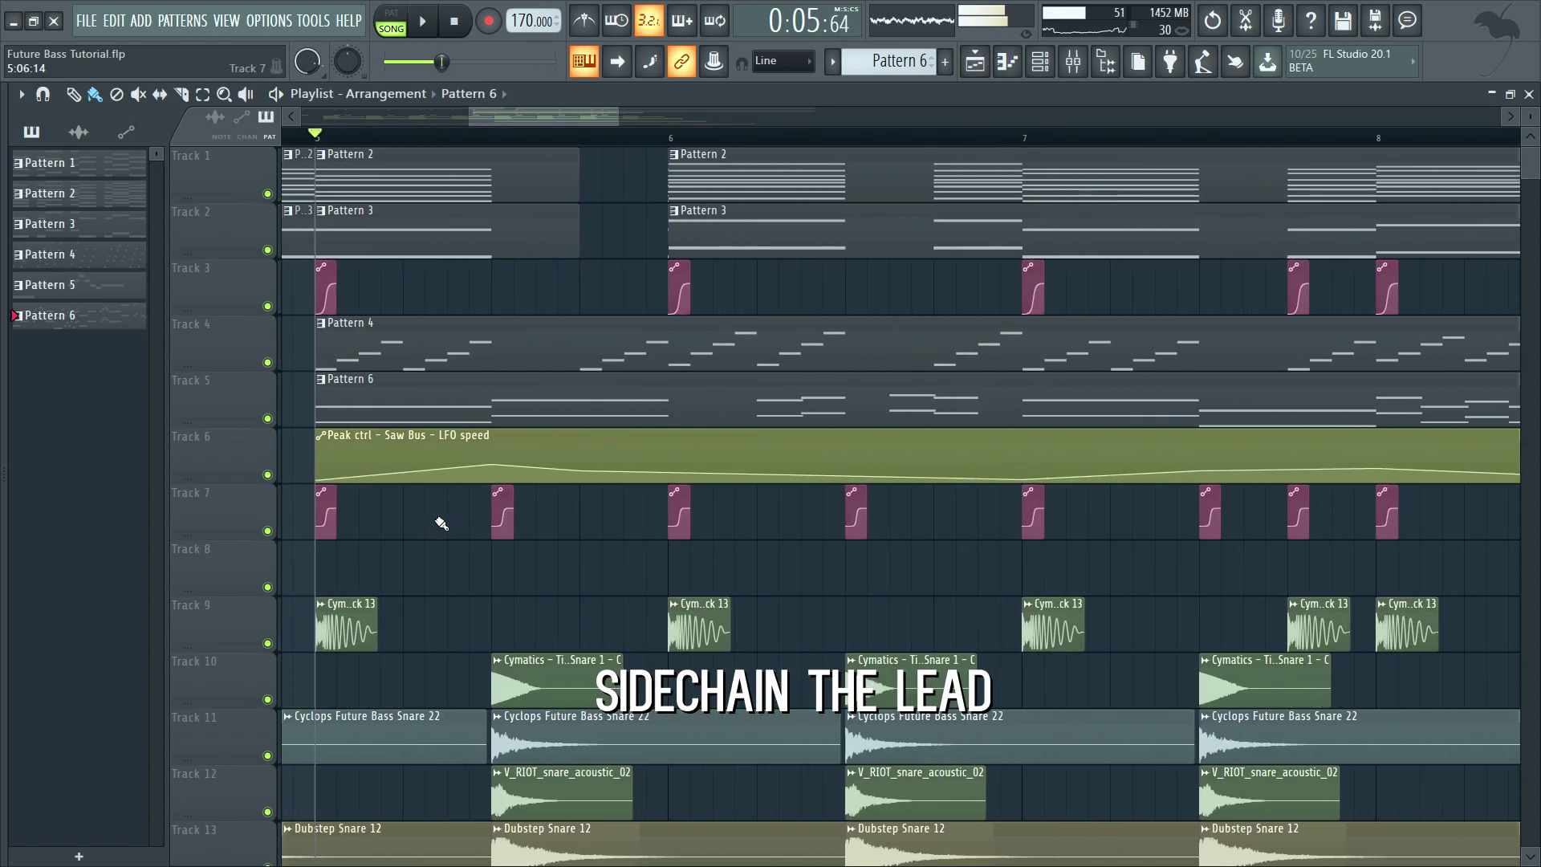
left_click_drag(309, 619, 743, 513)
scroll(741, 512, "up", 5)
scroll(902, 491, "up", 1)
left_click(1073, 61)
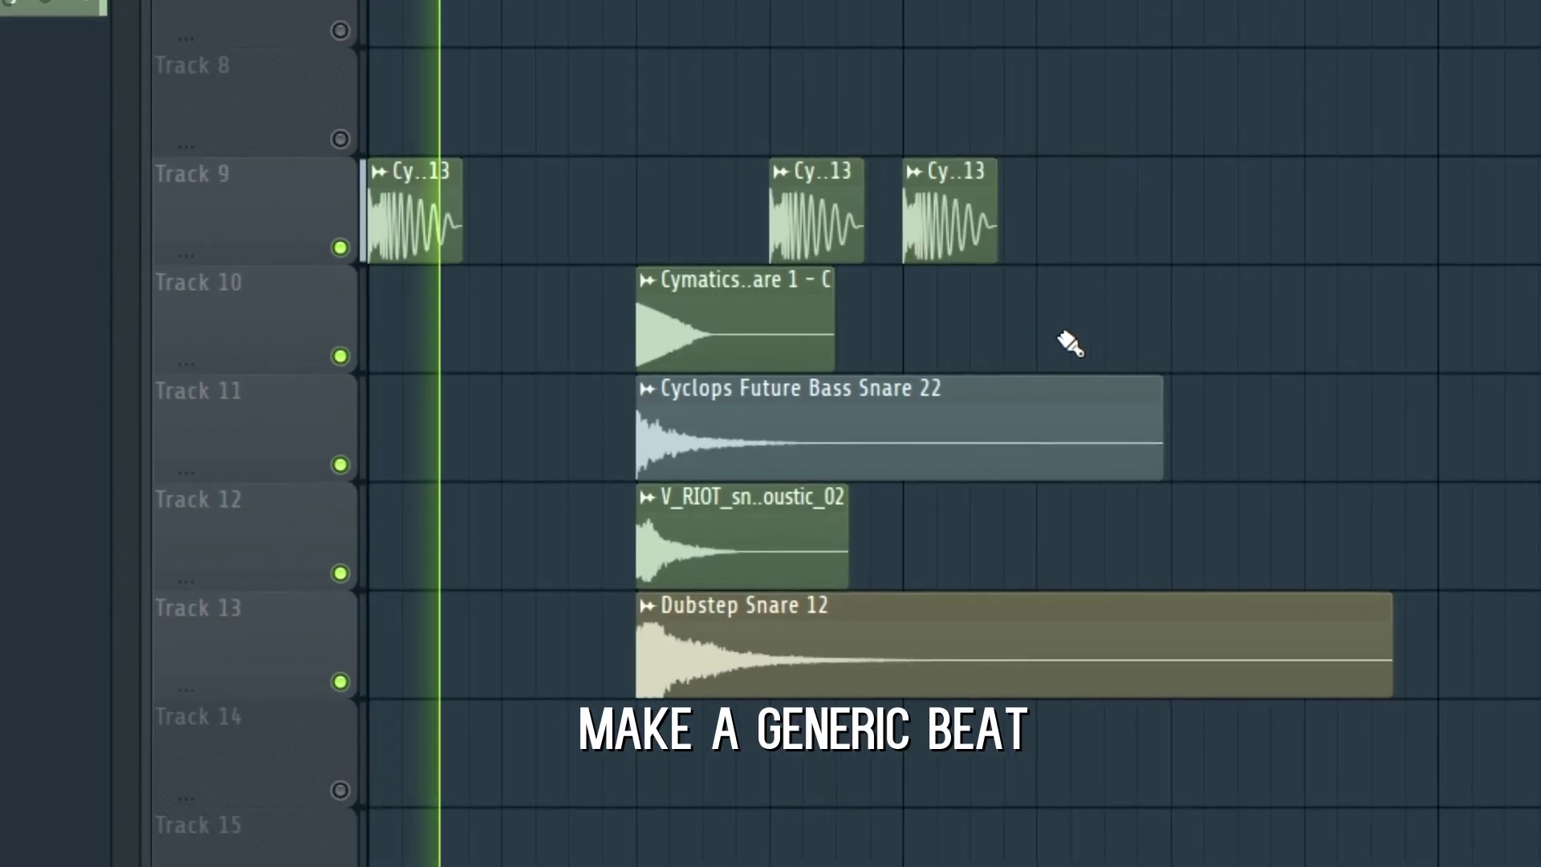
Place a second hit of each of the four layered snare samples on Tracks 10 to 13 in the middle of bar 2.
left_click(1126, 351)
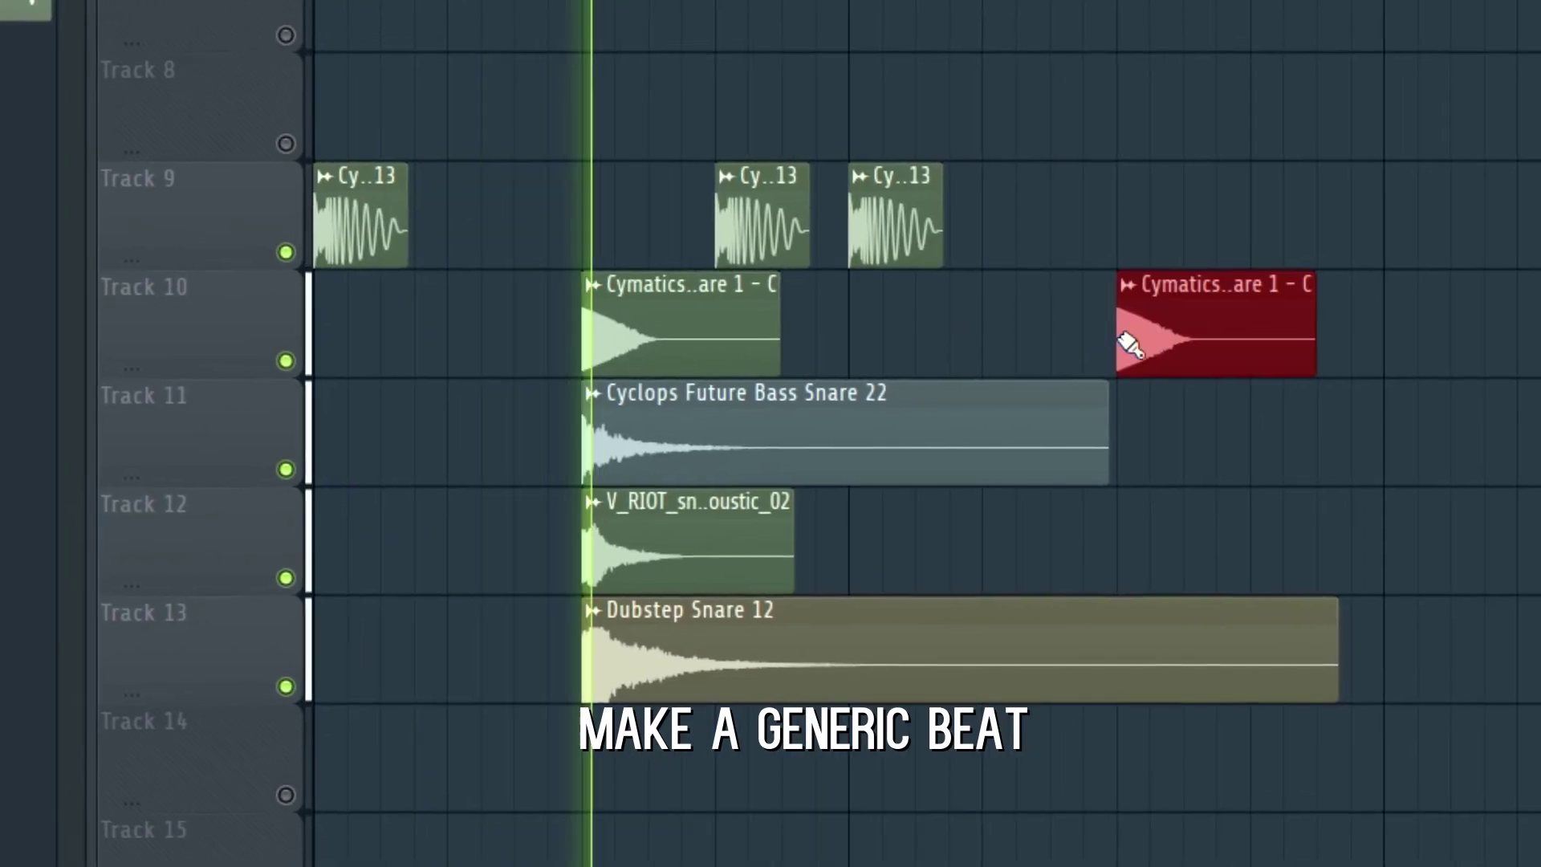
left_click(1132, 434)
left_click(1134, 542)
left_click_drag(969, 747, 974, 606)
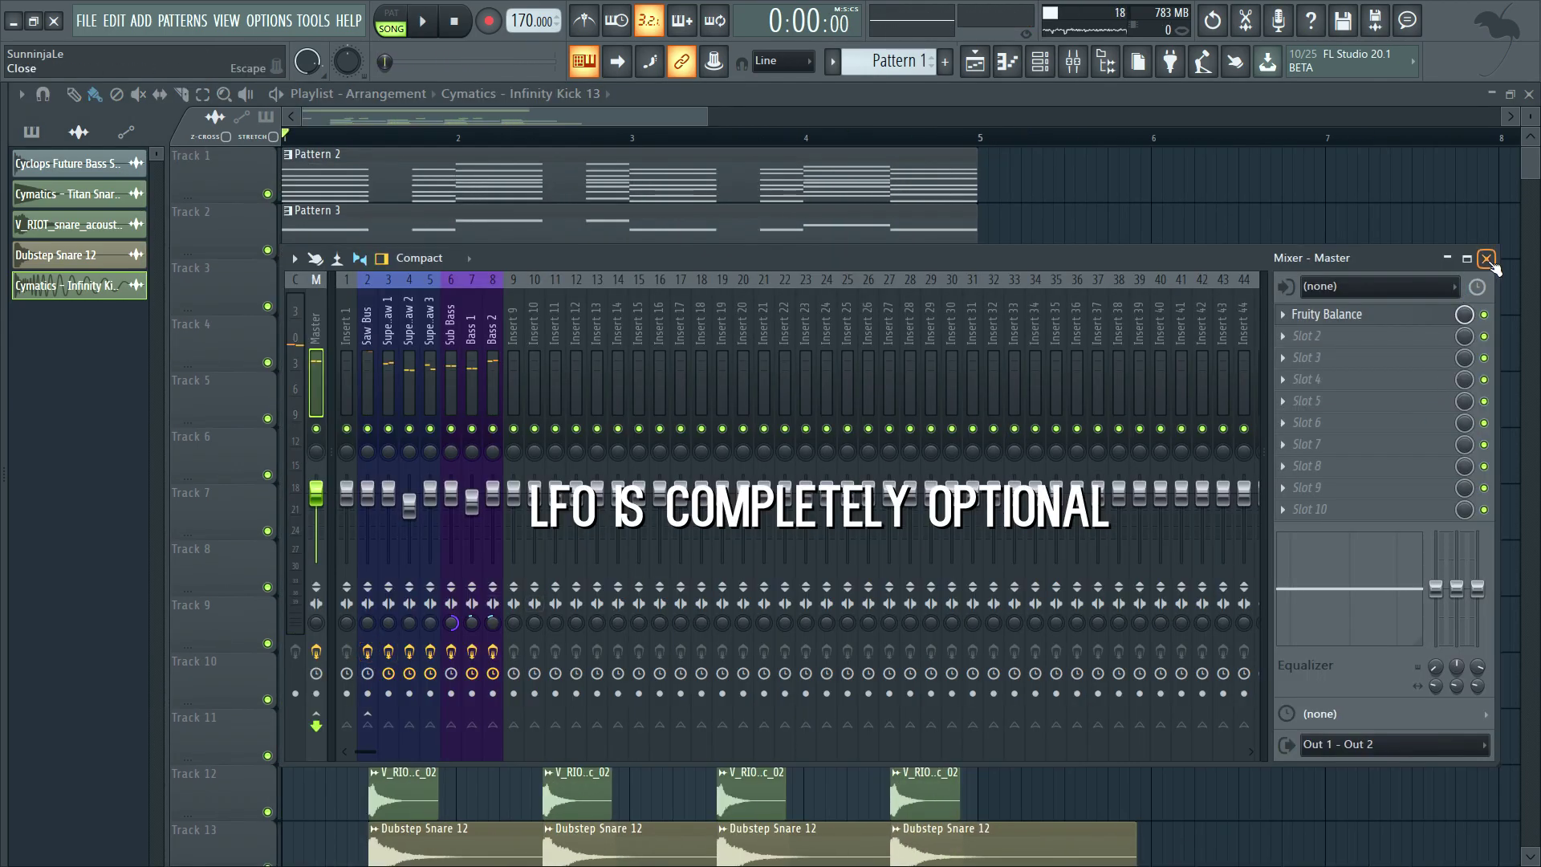
Play the arrangement with the beat and review the mixer's kick and snare tracks for the parallel compression setup.
left_click(1486, 258)
key("space")
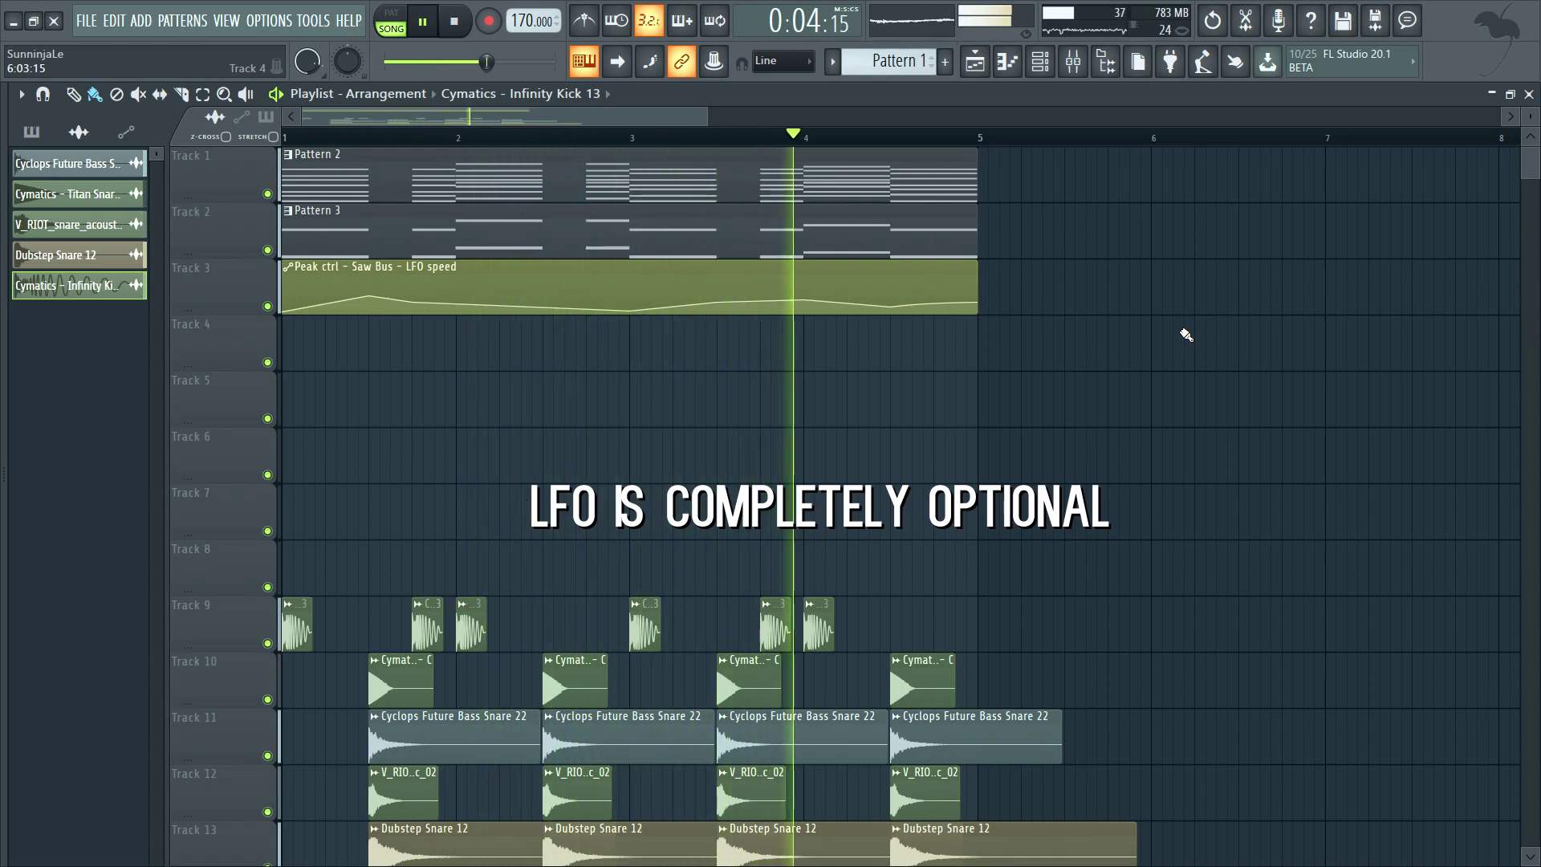
left_click(1074, 56)
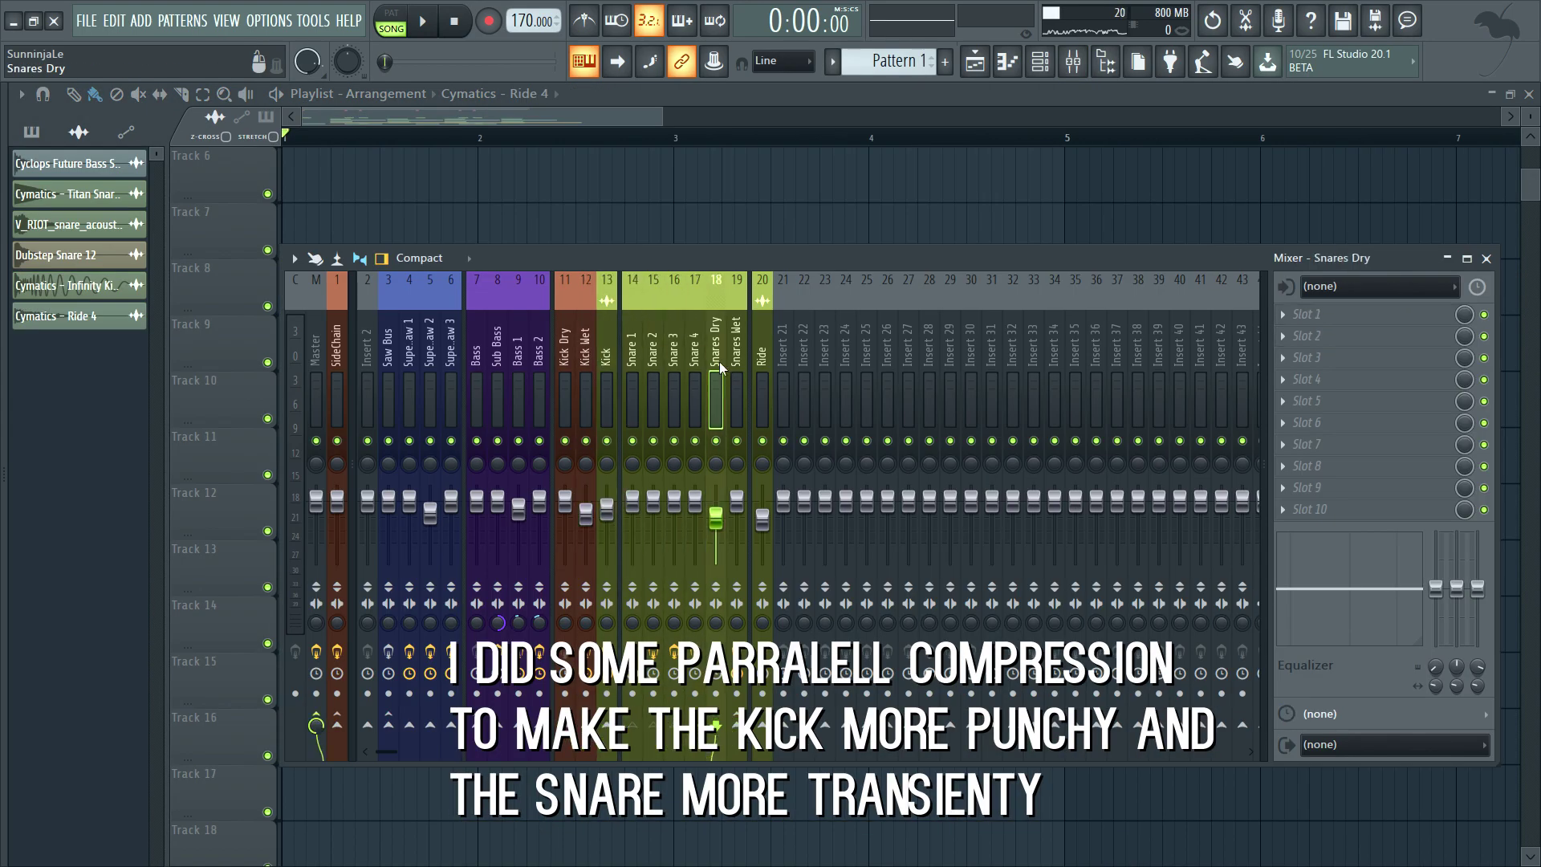
left_click(1487, 258)
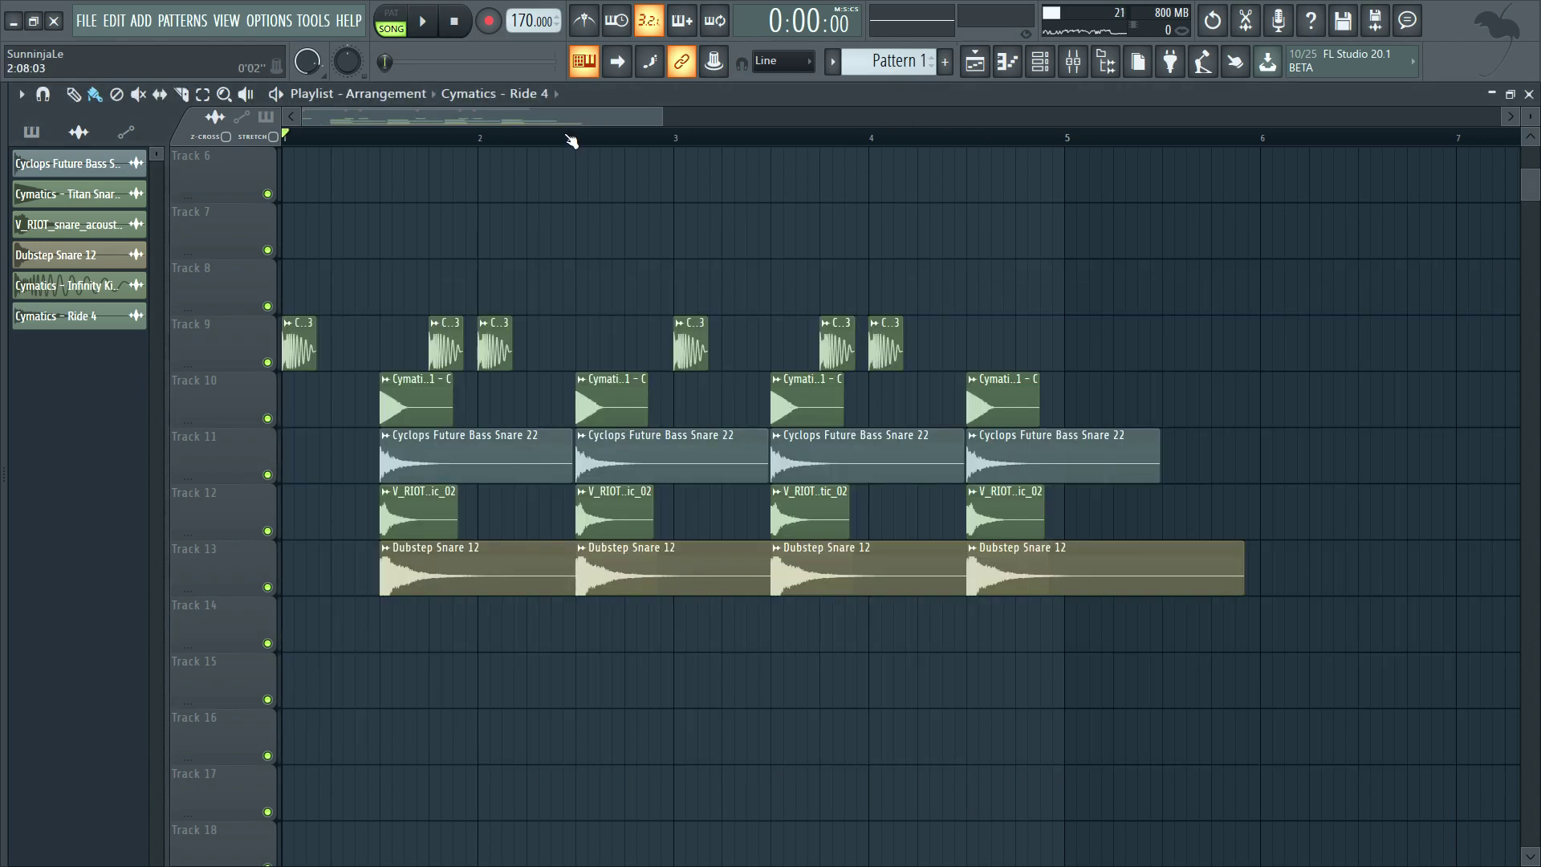
scroll(730, 321, "up", 4)
key("space")
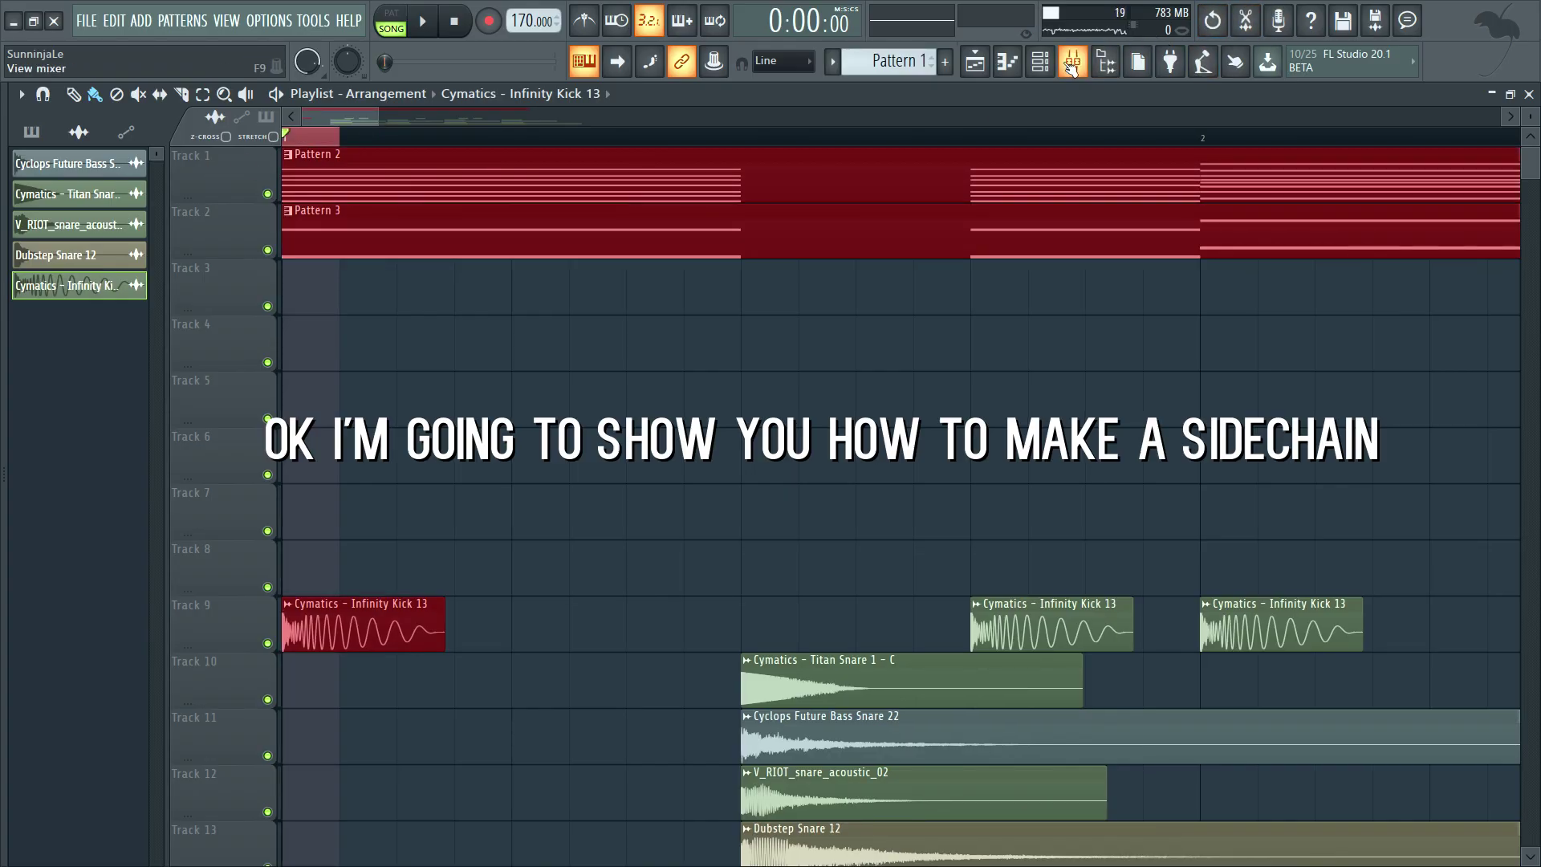
Rename mixer Insert 14 as SideChain and colour it orange.
left_click(1072, 67)
right_click(636, 356)
left_click(693, 314)
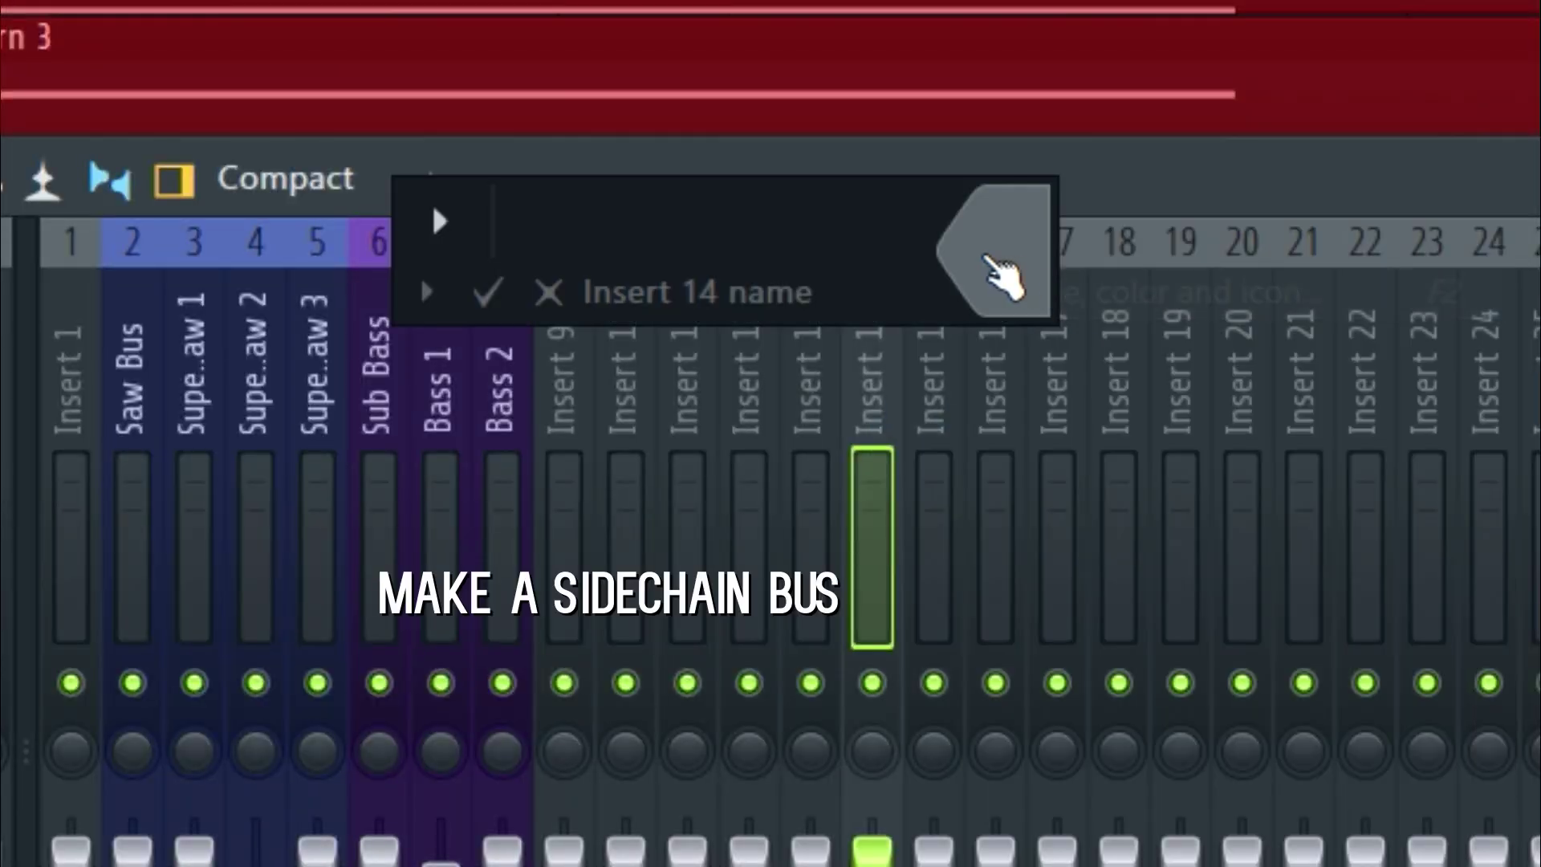
type("Sidew")
key("BackSpace")
type("c")
key("BackSpace")
type("Chain")
left_click(987, 258)
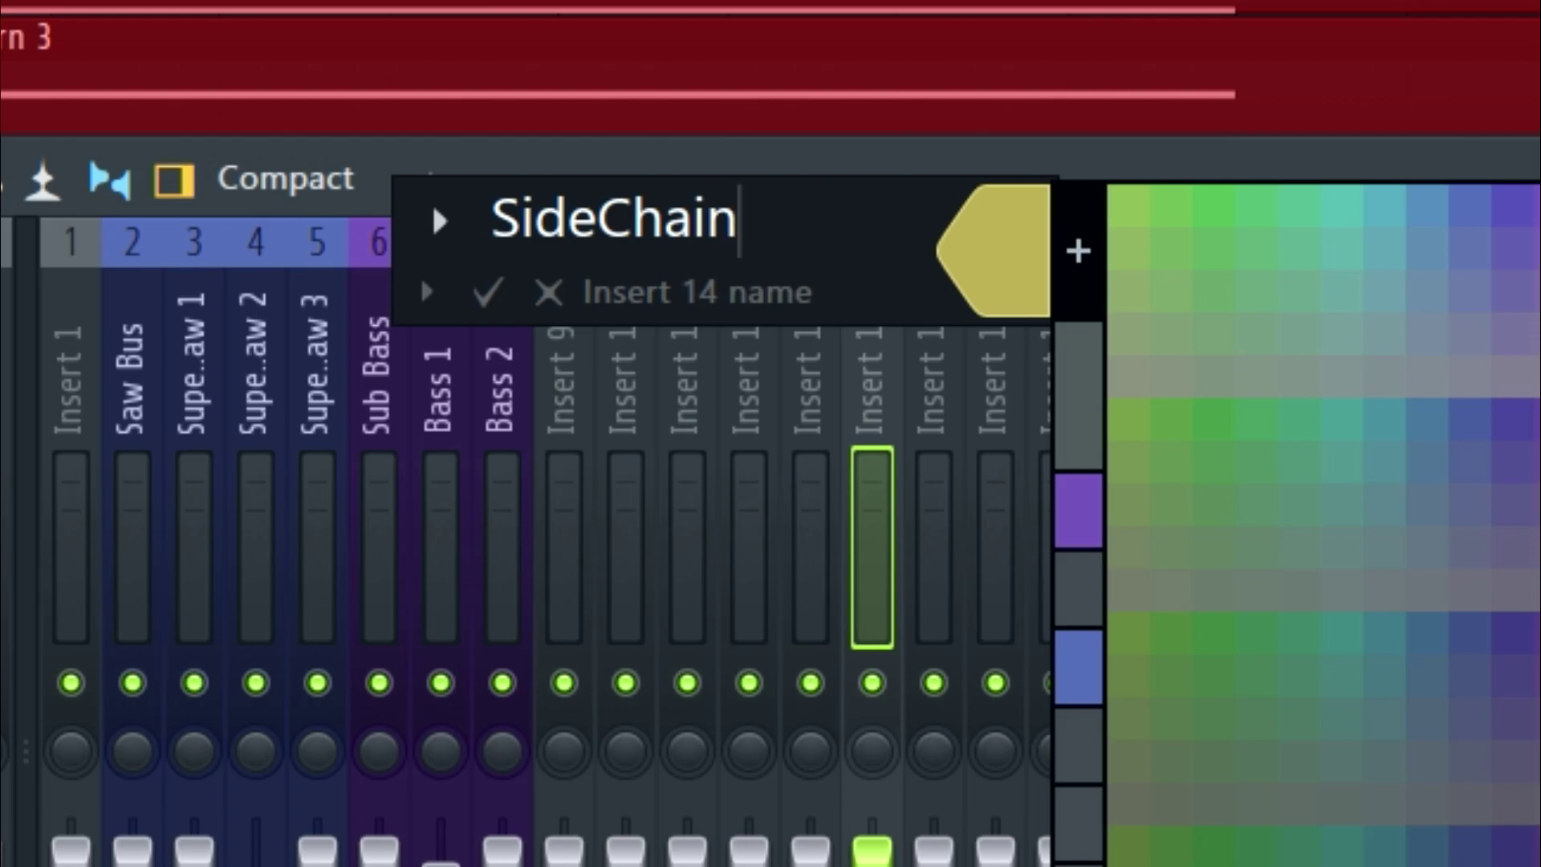
key("Return")
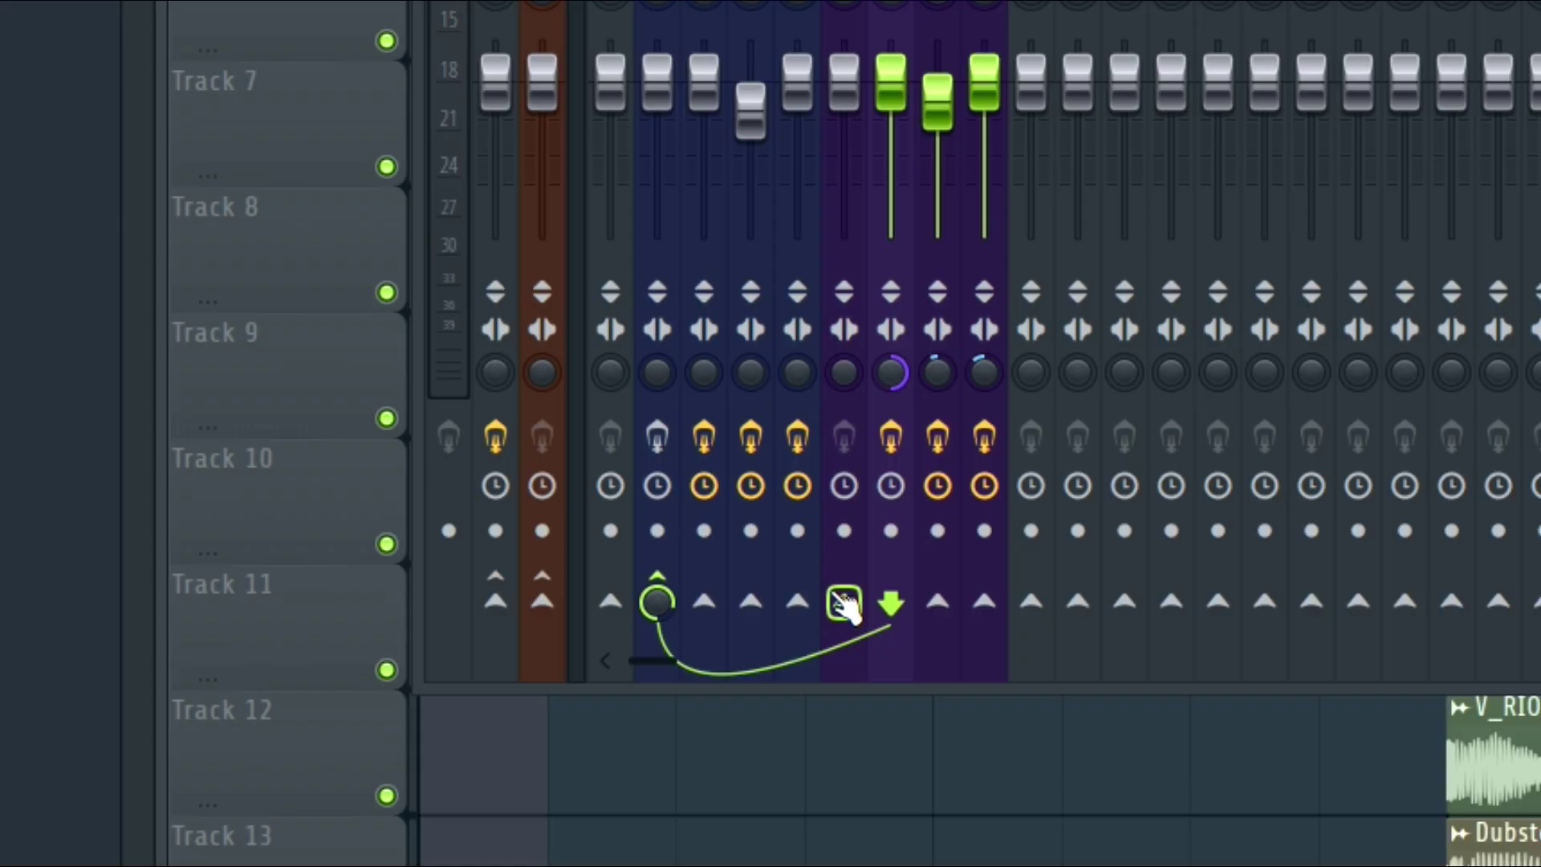
Route Sub Bass, Bass 1 and Bass 2 only to the Bass bus, and unroute the Saw Bus from the Master so it feeds SideChain.
right_click(842, 608)
left_click(988, 678)
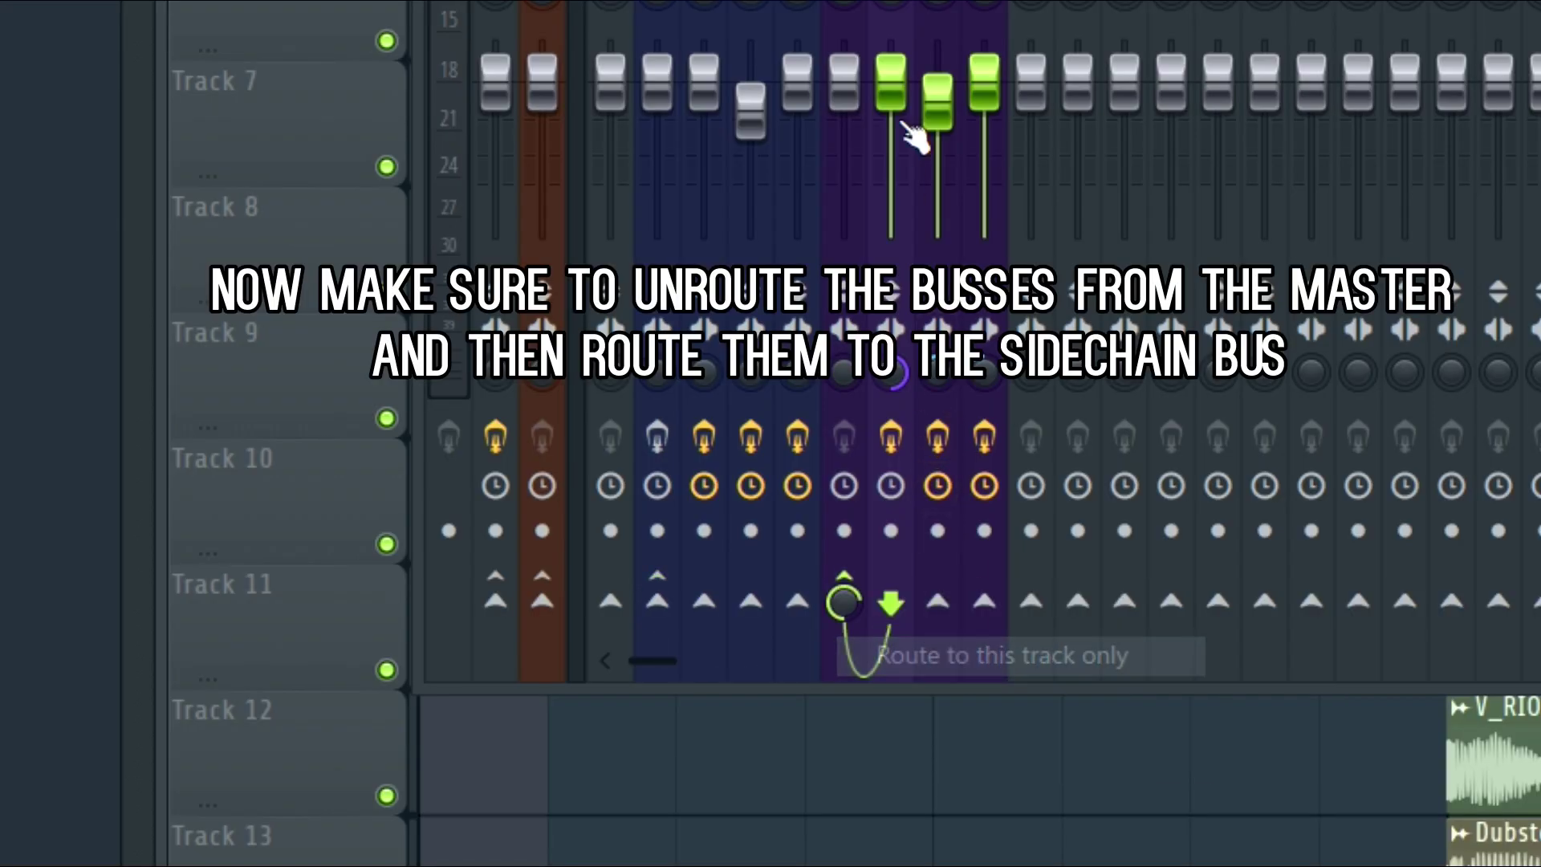
key("space")
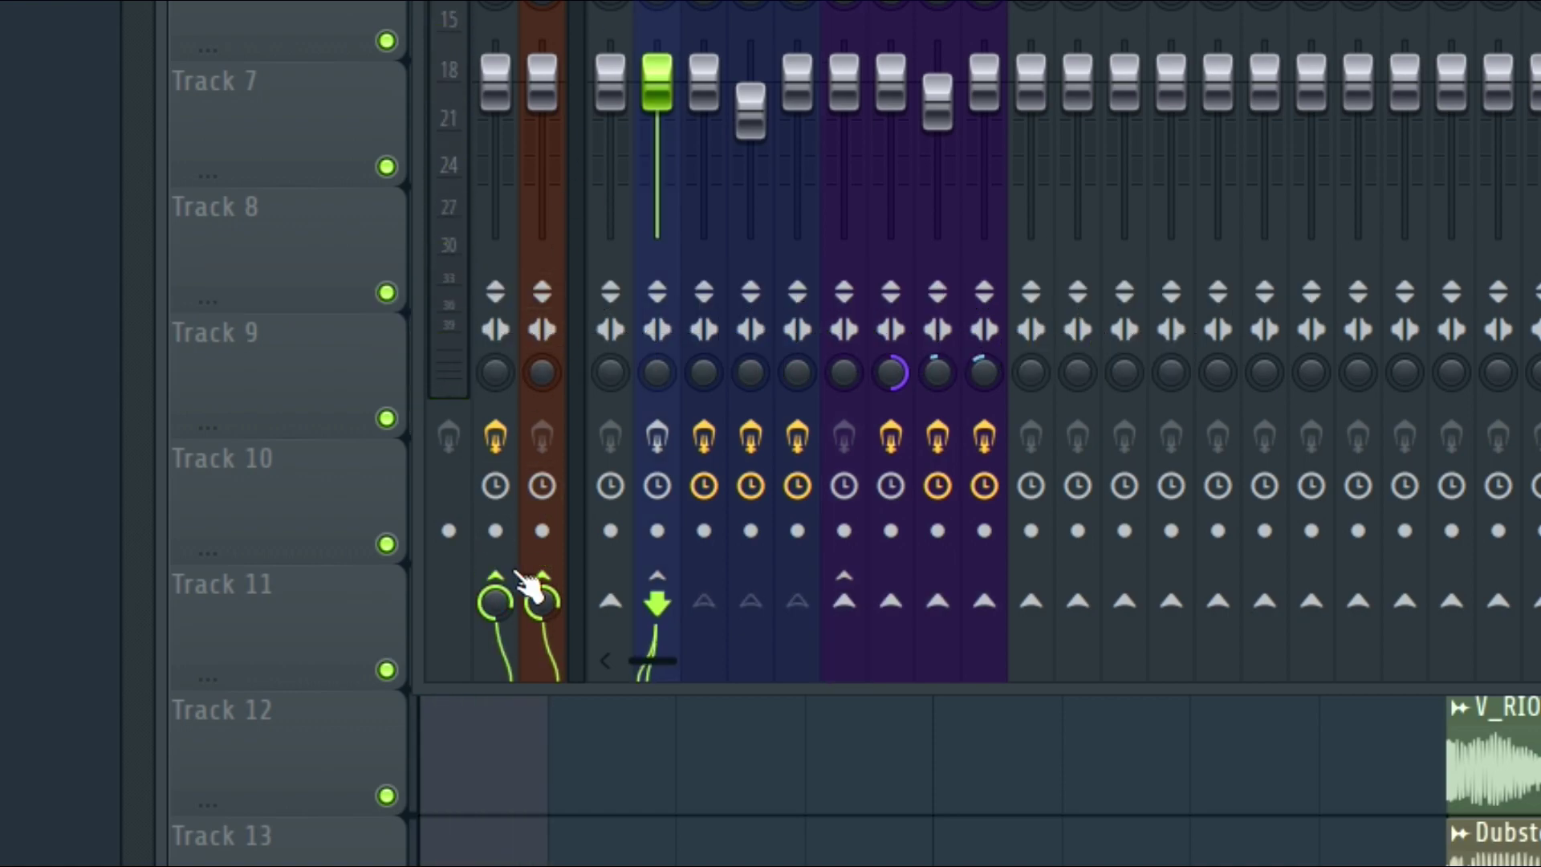
left_click(496, 577)
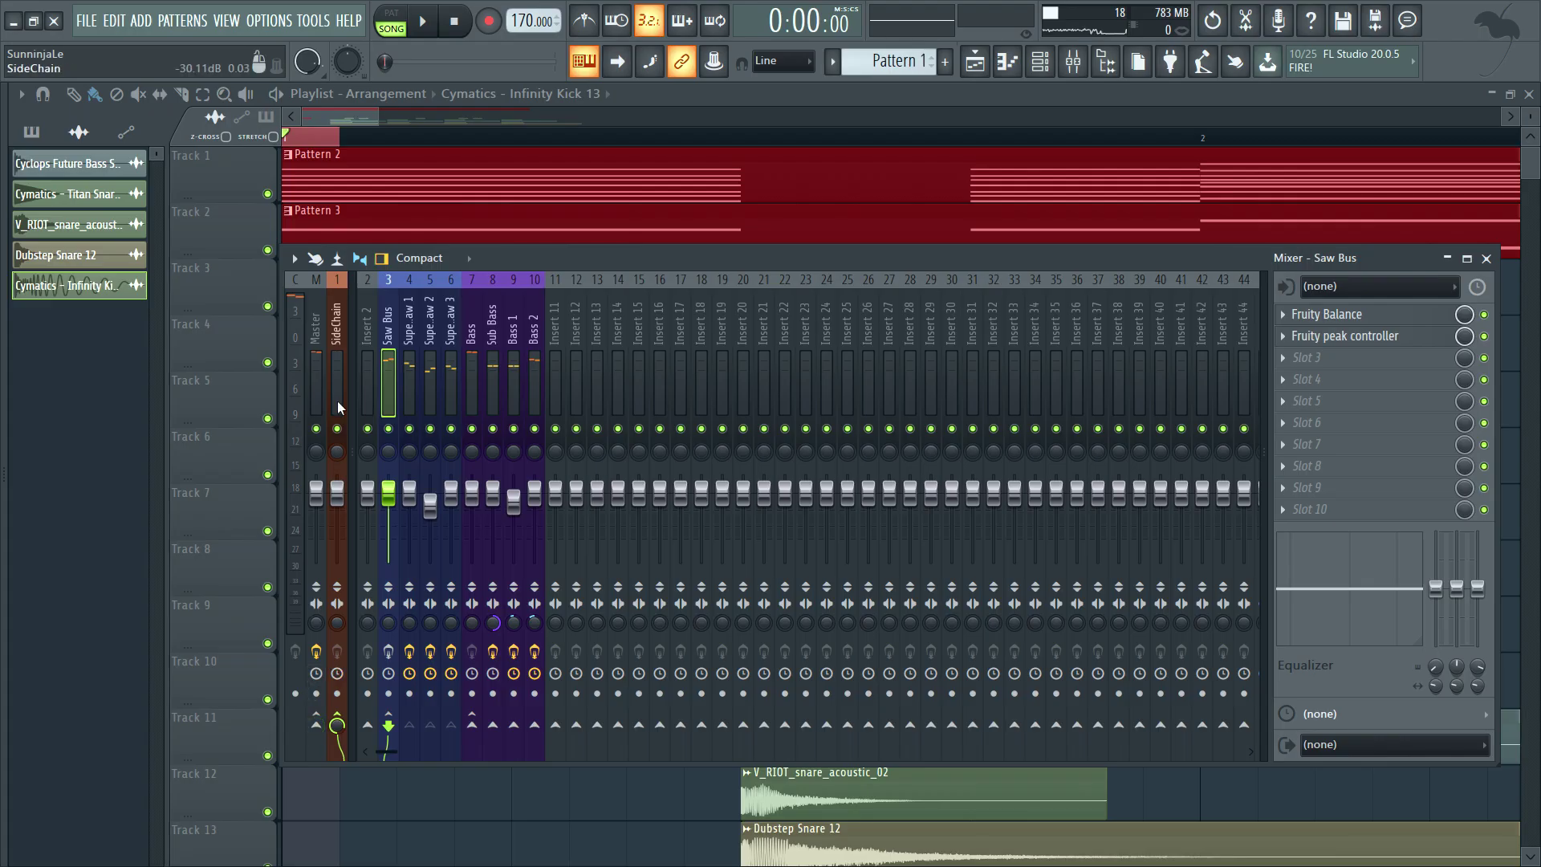
Load Fruity Balance in the first effect slot of the SideChain mixer track.
left_click(337, 411)
key("space")
left_click(1284, 314)
mouse_move(1315, 335)
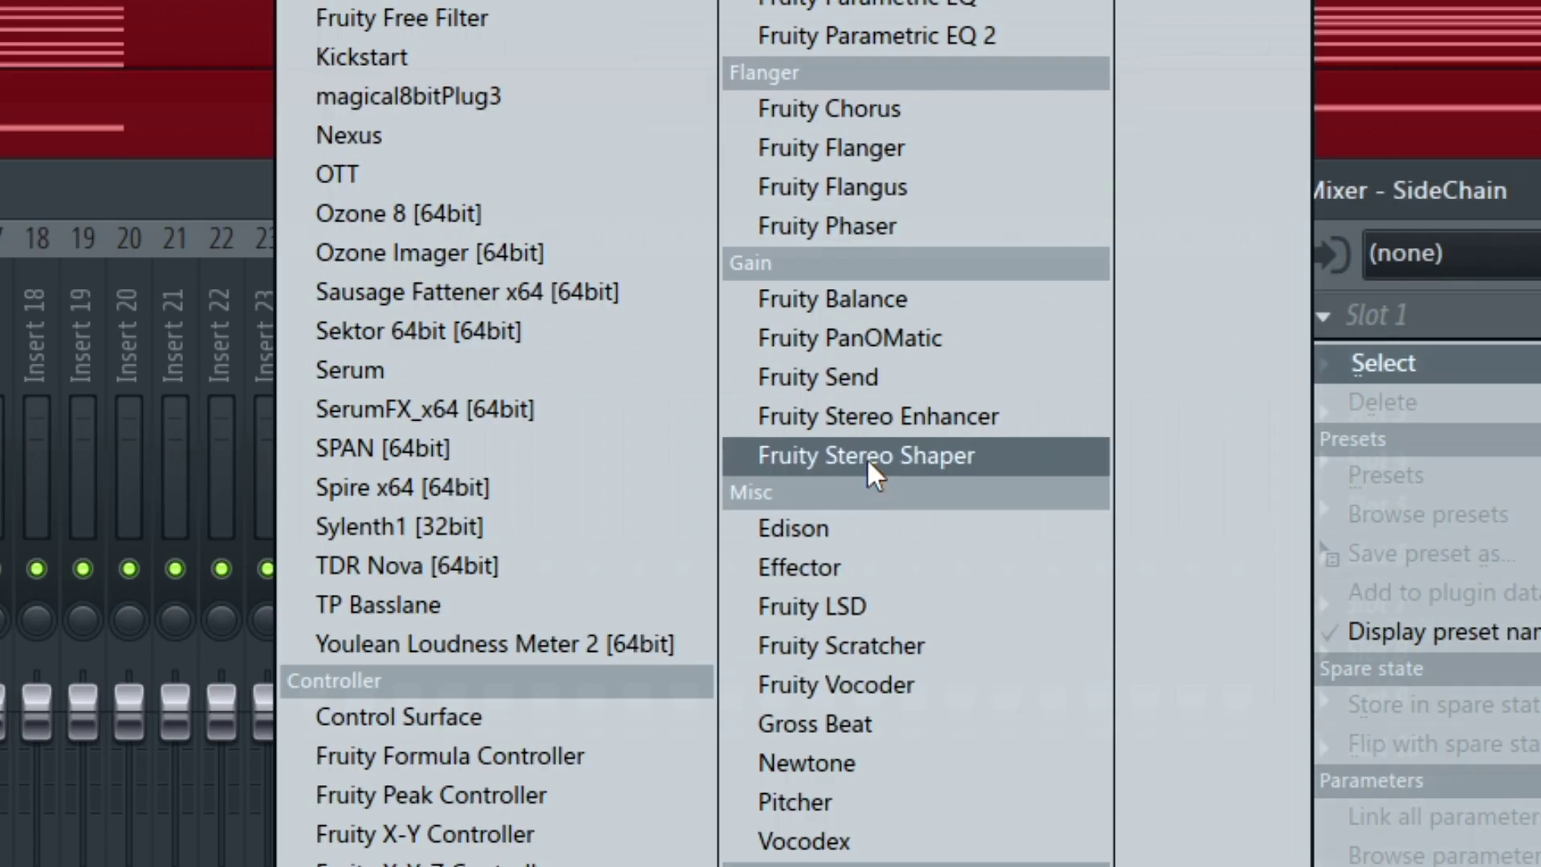
left_click(832, 299)
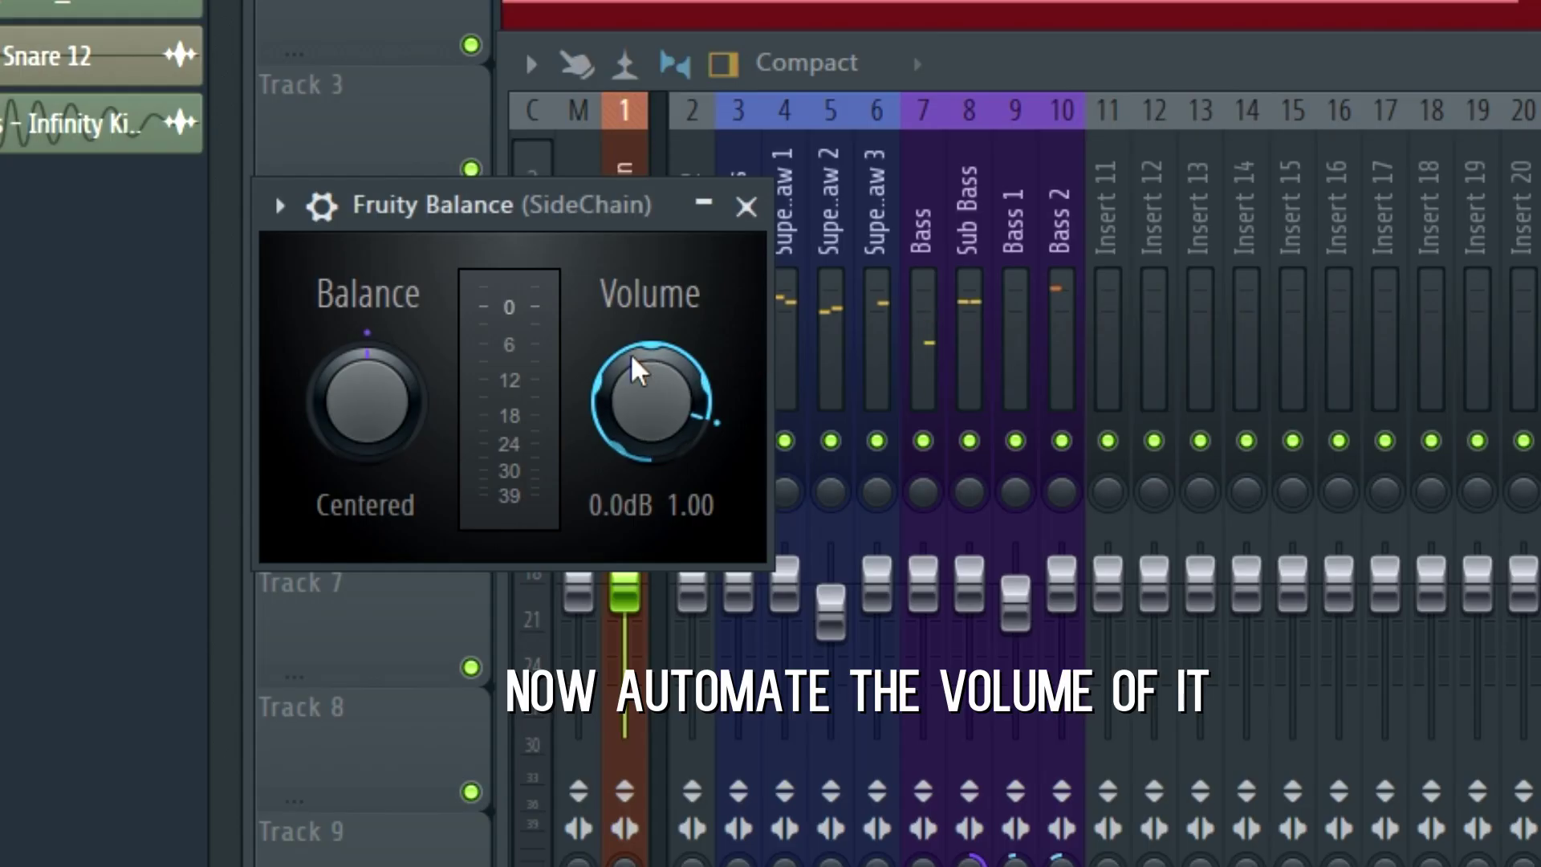
Create an automation clip for the Fruity Balance volume on SideChain and close the plugin and mixer.
right_click(633, 369)
left_click(803, 642)
left_click(746, 206)
key("F9")
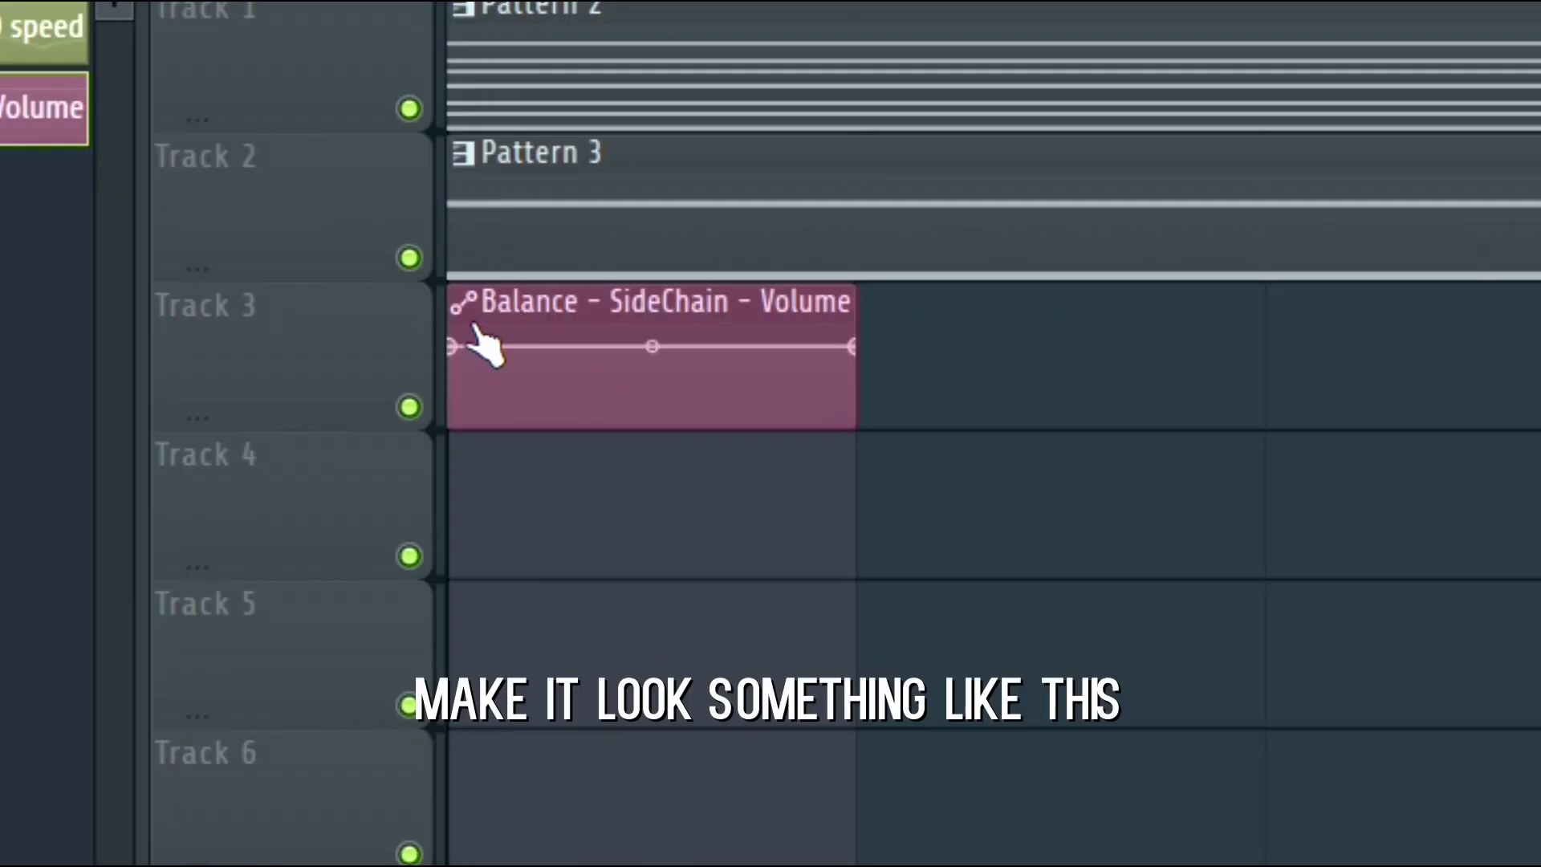
Shape the SideChain volume clip to rise from the minimum, setting its end point to Double curve and adjusting the curve tension.
left_click_drag(474, 341, 474, 424)
right_click(854, 344)
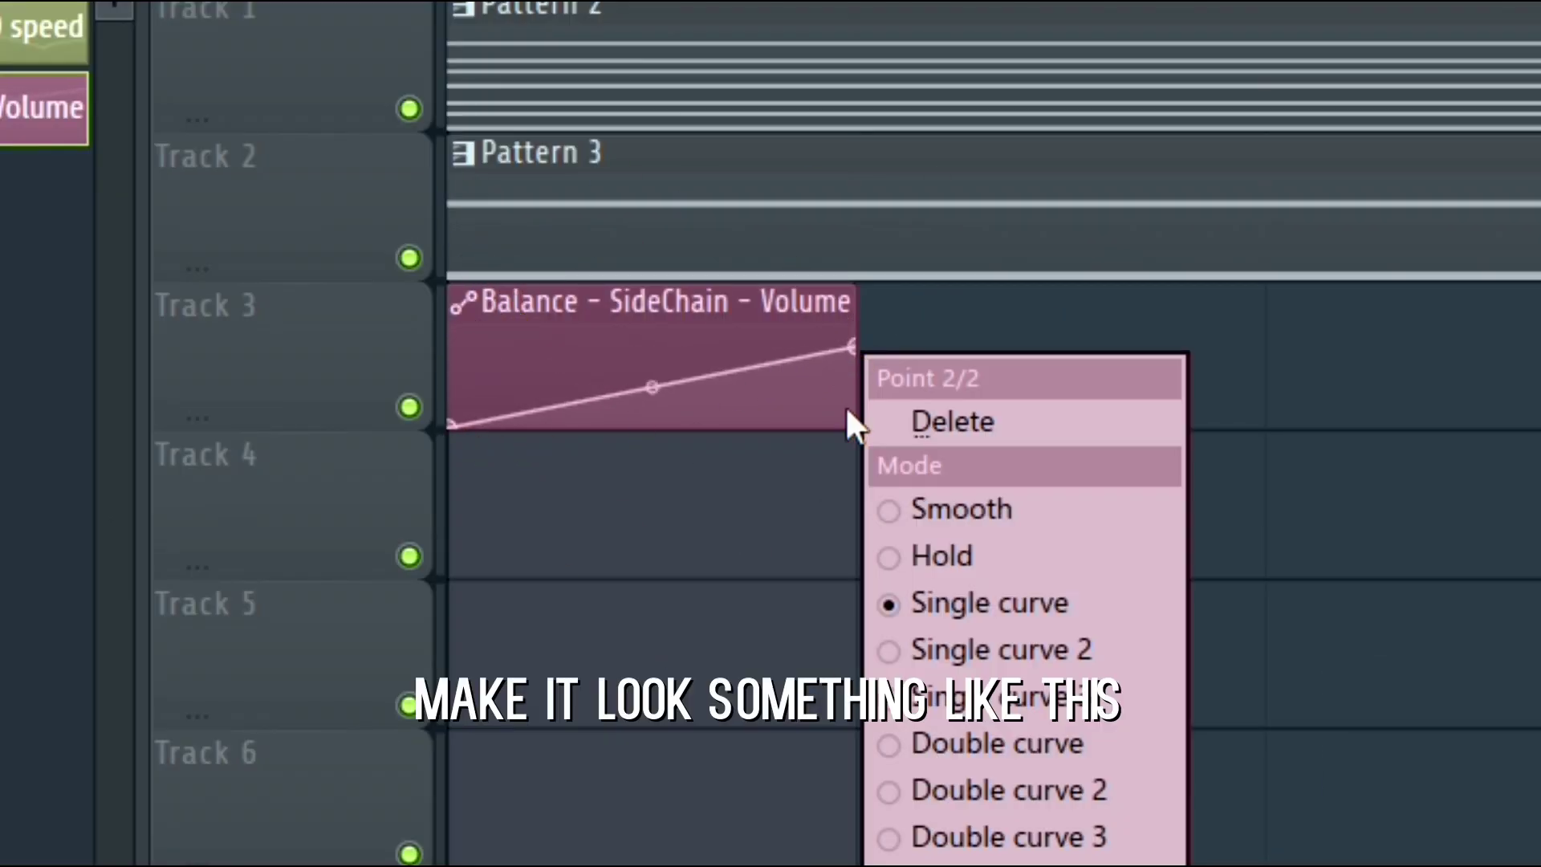
left_click(1003, 742)
left_click_drag(652, 386, 653, 437)
Play the song and place SideChain volume clips on Track 3 at the last kick of bar 1 and the kick starting bar 2.
key("space")
scroll(642, 353, "down", 3)
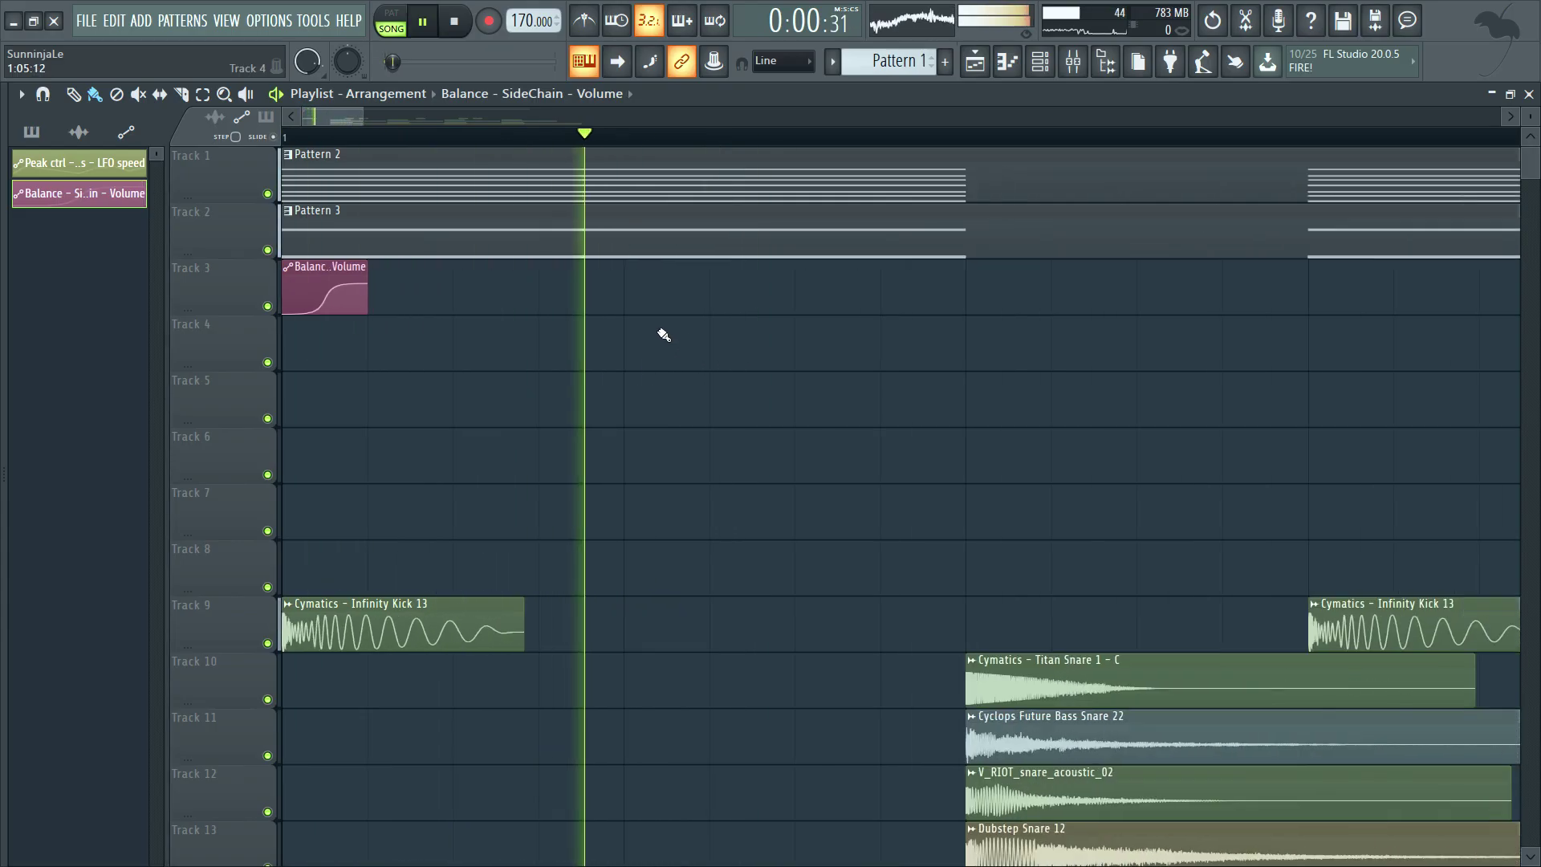
scroll(664, 335, "down", 4)
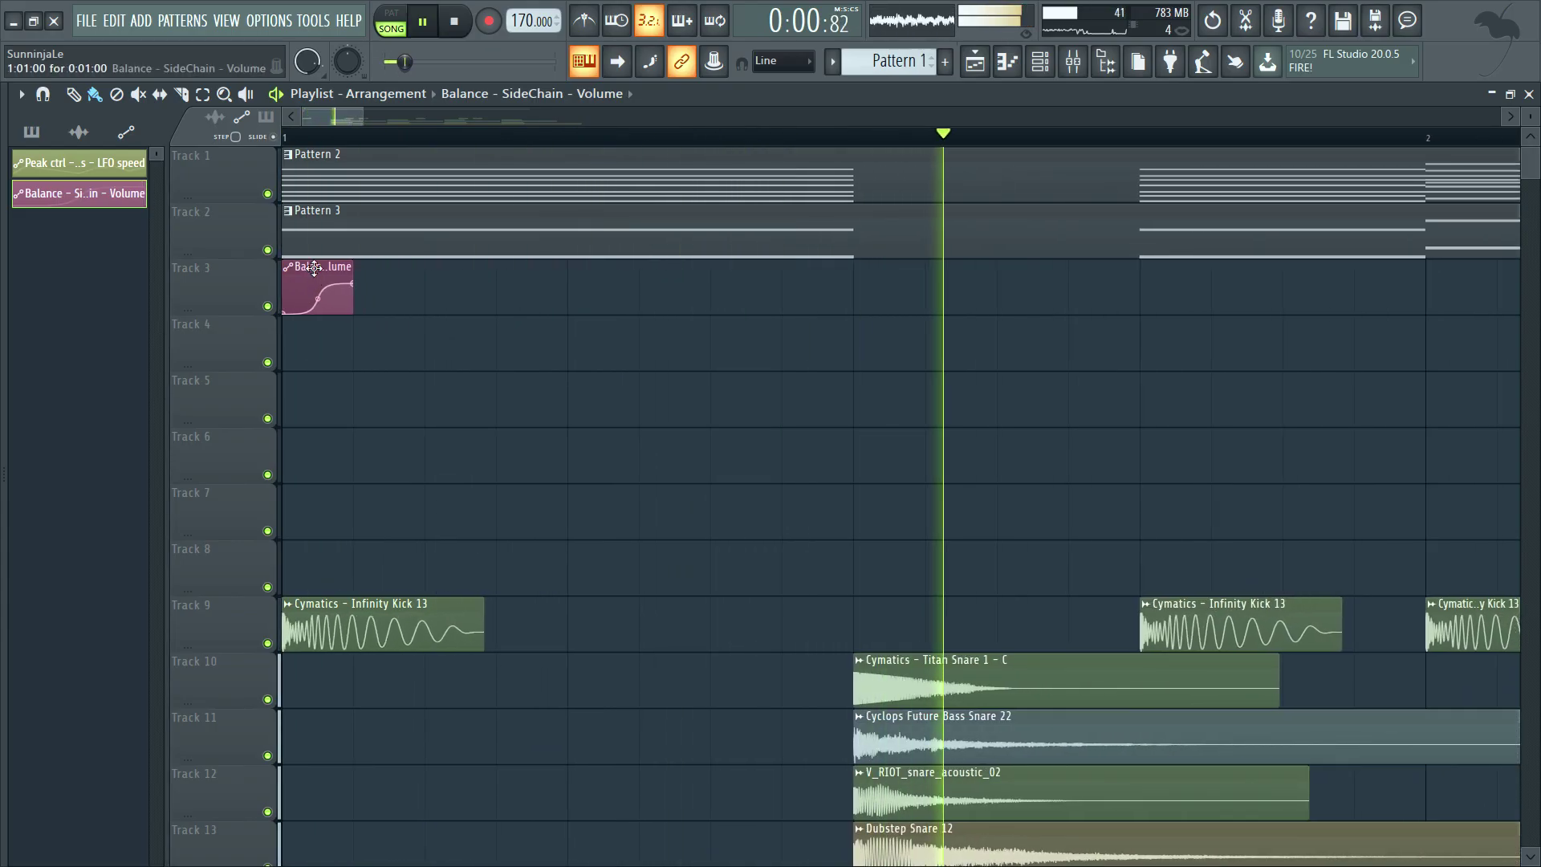
left_click(841, 303)
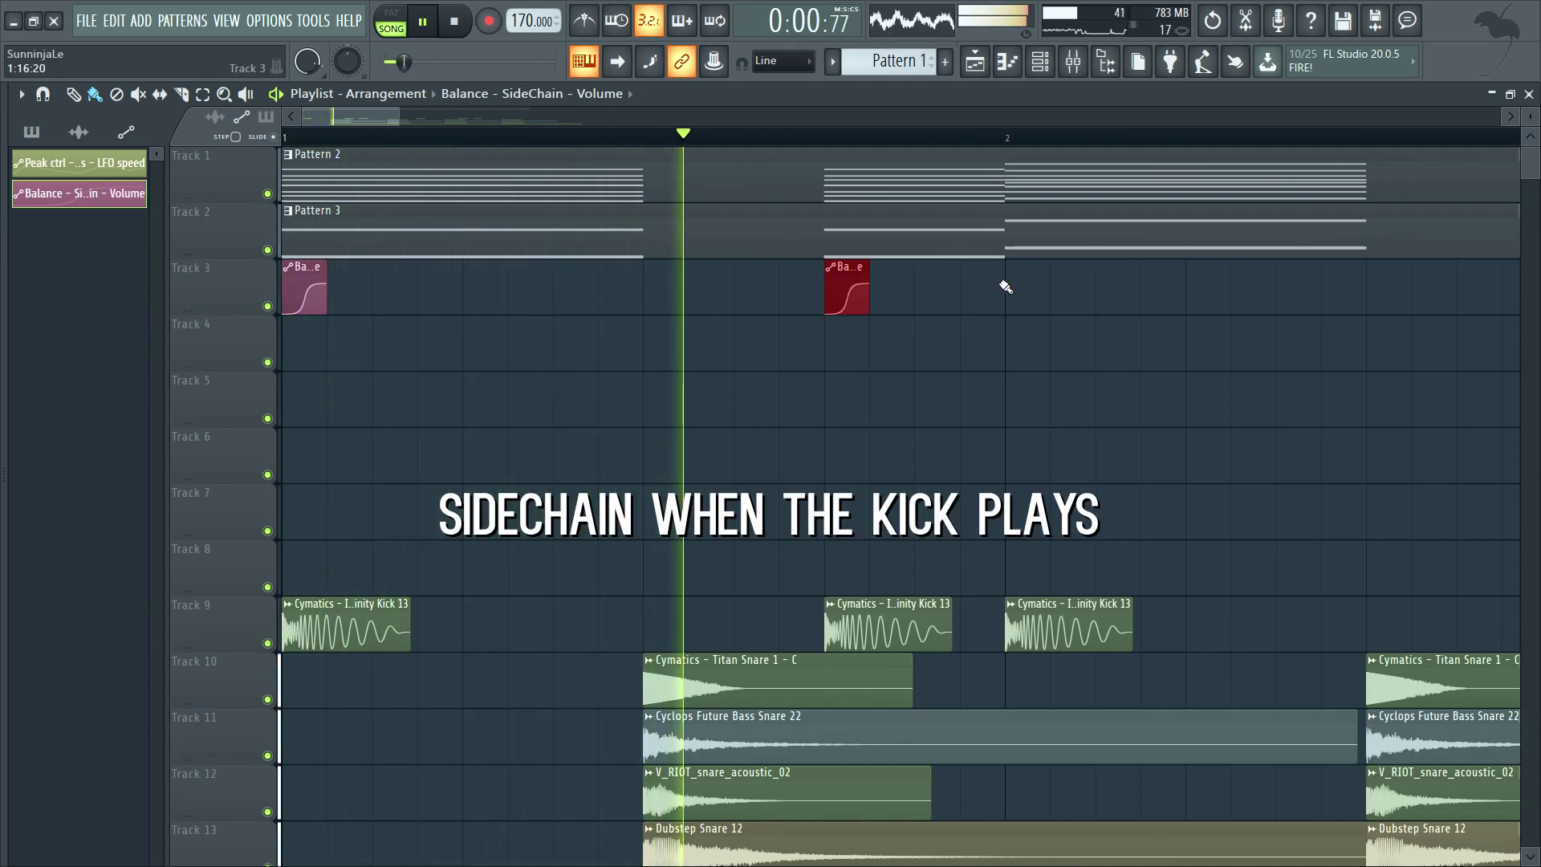
left_click(1003, 285)
Place SideChain volume clips on Track 3 at the kicks in bars 3 and 4, removing the misplaced copy.
scroll(983, 281, "down", 4)
left_click(882, 296)
left_click(975, 282)
right_click(891, 297)
left_click(1223, 307)
left_click(1311, 307)
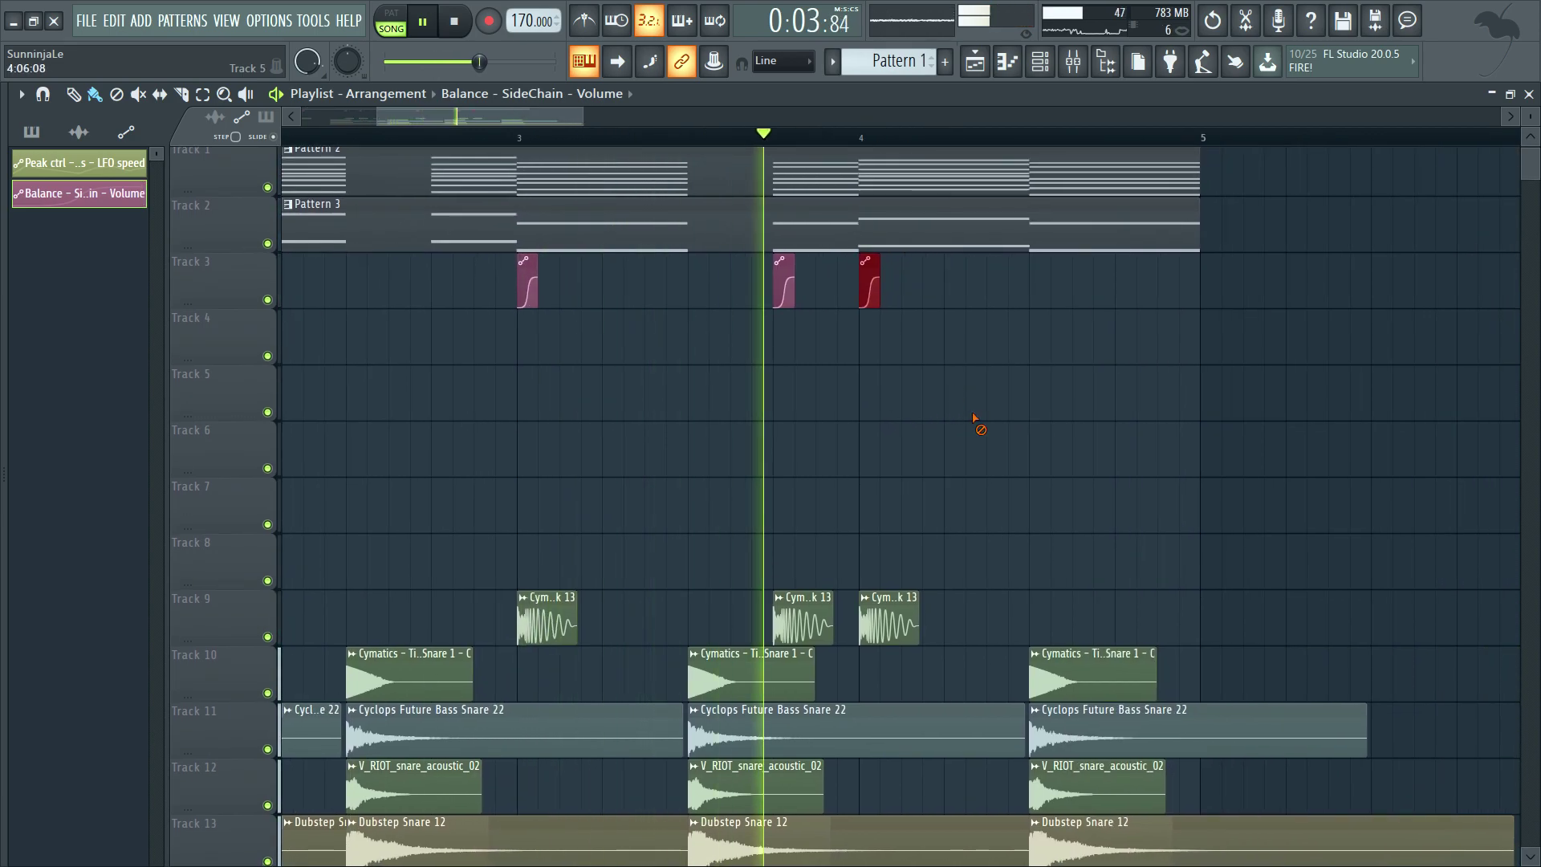
scroll(1019, 429, "down", 4)
key("space")
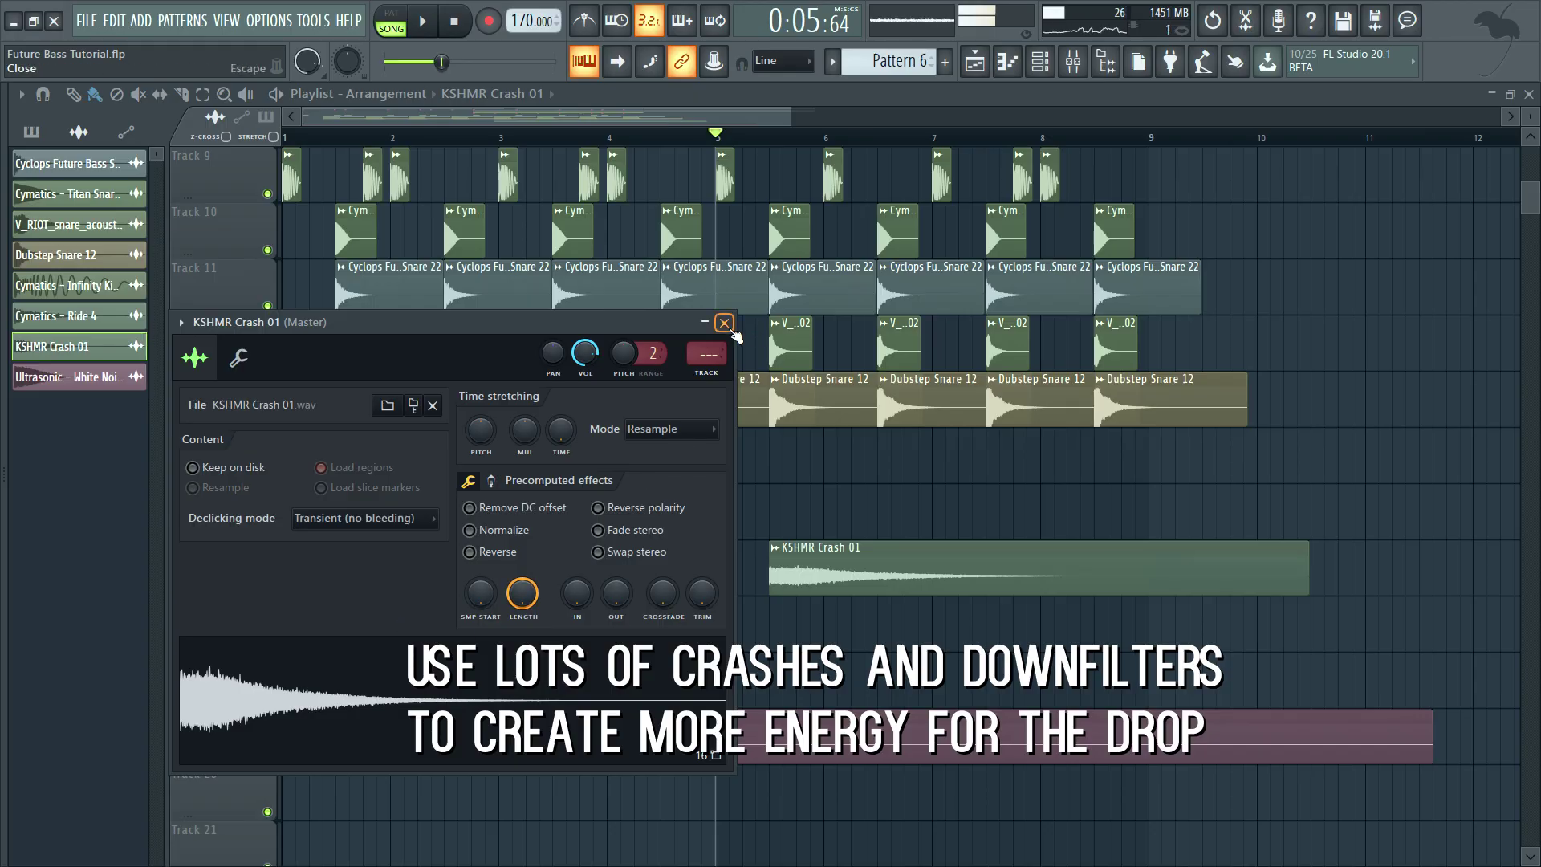
Close the KSHMR Crash 01 settings and place a Cymatics - Ride 4 clip on Track 14 at the start of bar 1.
left_click(720, 321)
left_click(55, 315)
left_click(347, 420)
left_click_drag(346, 420, 306, 420)
scroll(302, 447, "up", 3)
scroll(337, 482, "up", 2)
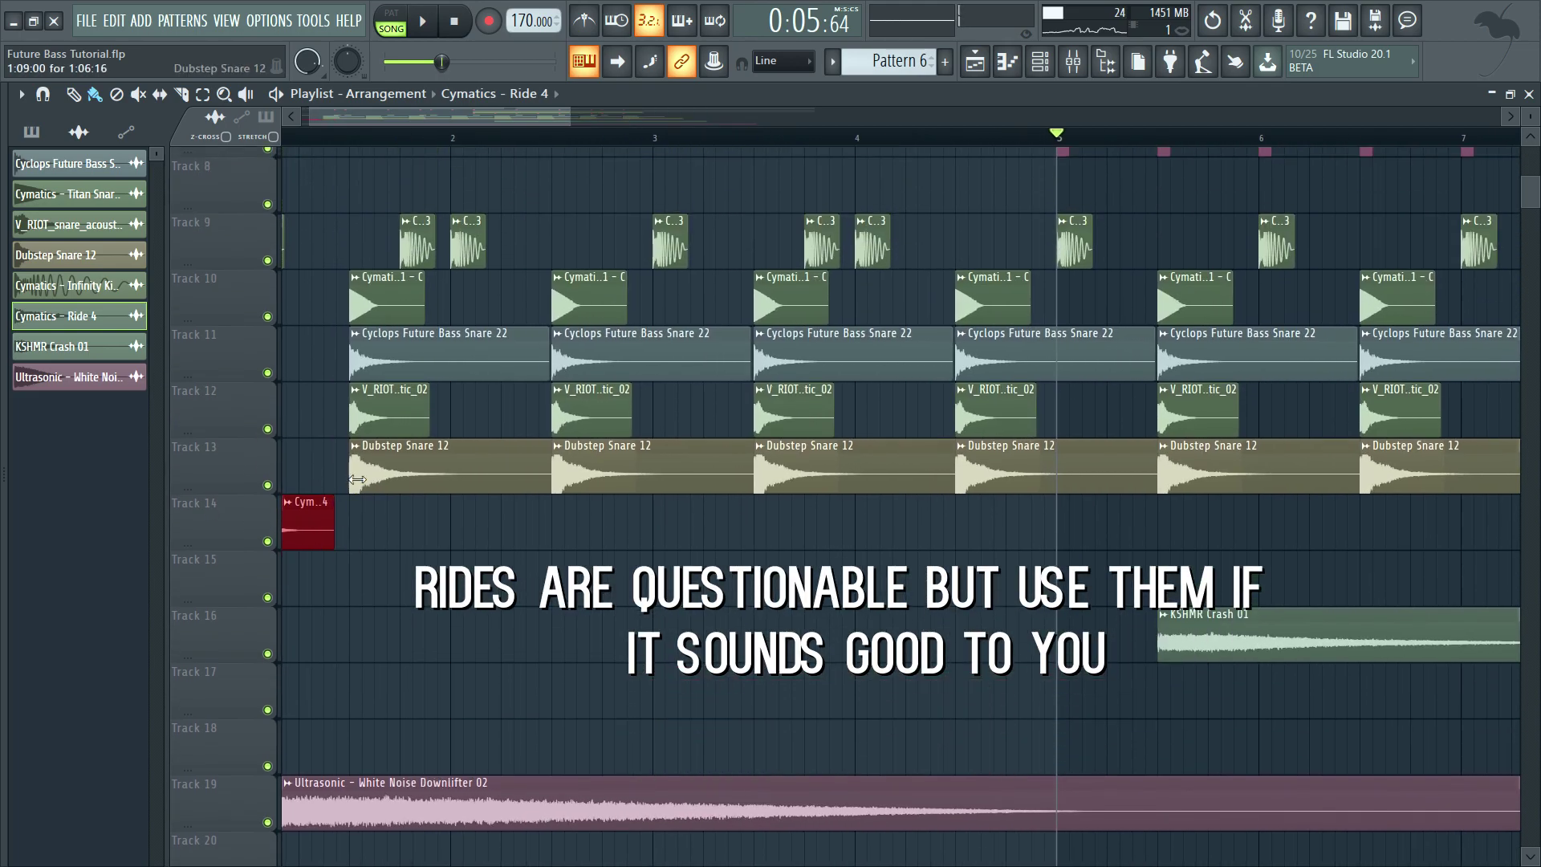
Place Ride 4 clips at the kick starting bar 2 and at both kicks in bar 3.
left_click(457, 518)
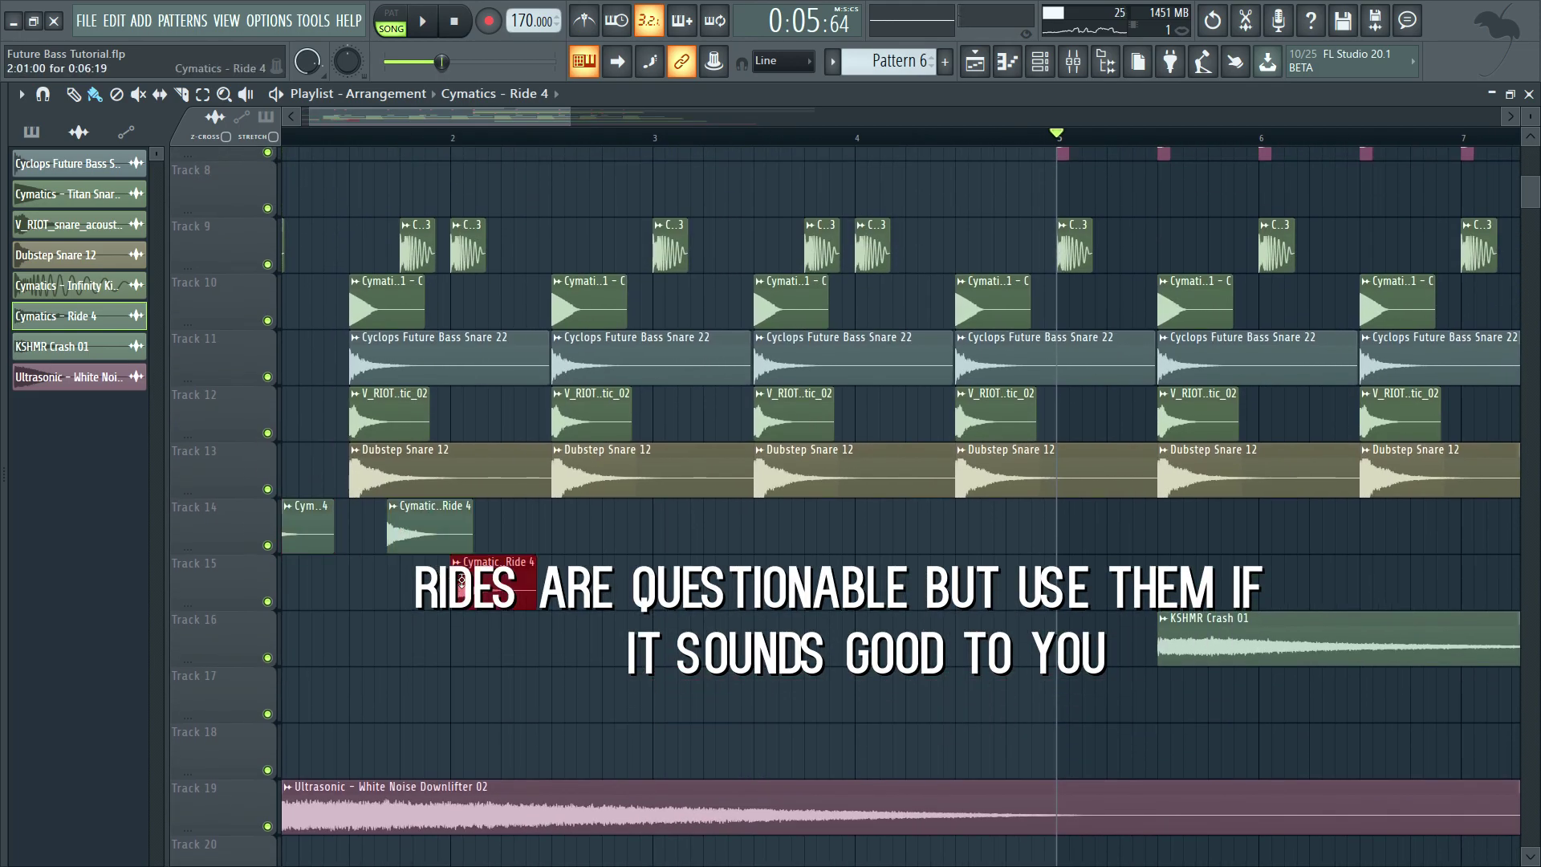
left_click(674, 534)
left_click_drag(827, 590, 840, 533)
Play the song while placing Ride 4 clips on Track 14 at the kick starting bar 4 and at the kicks after it.
key("space")
left_click(864, 585)
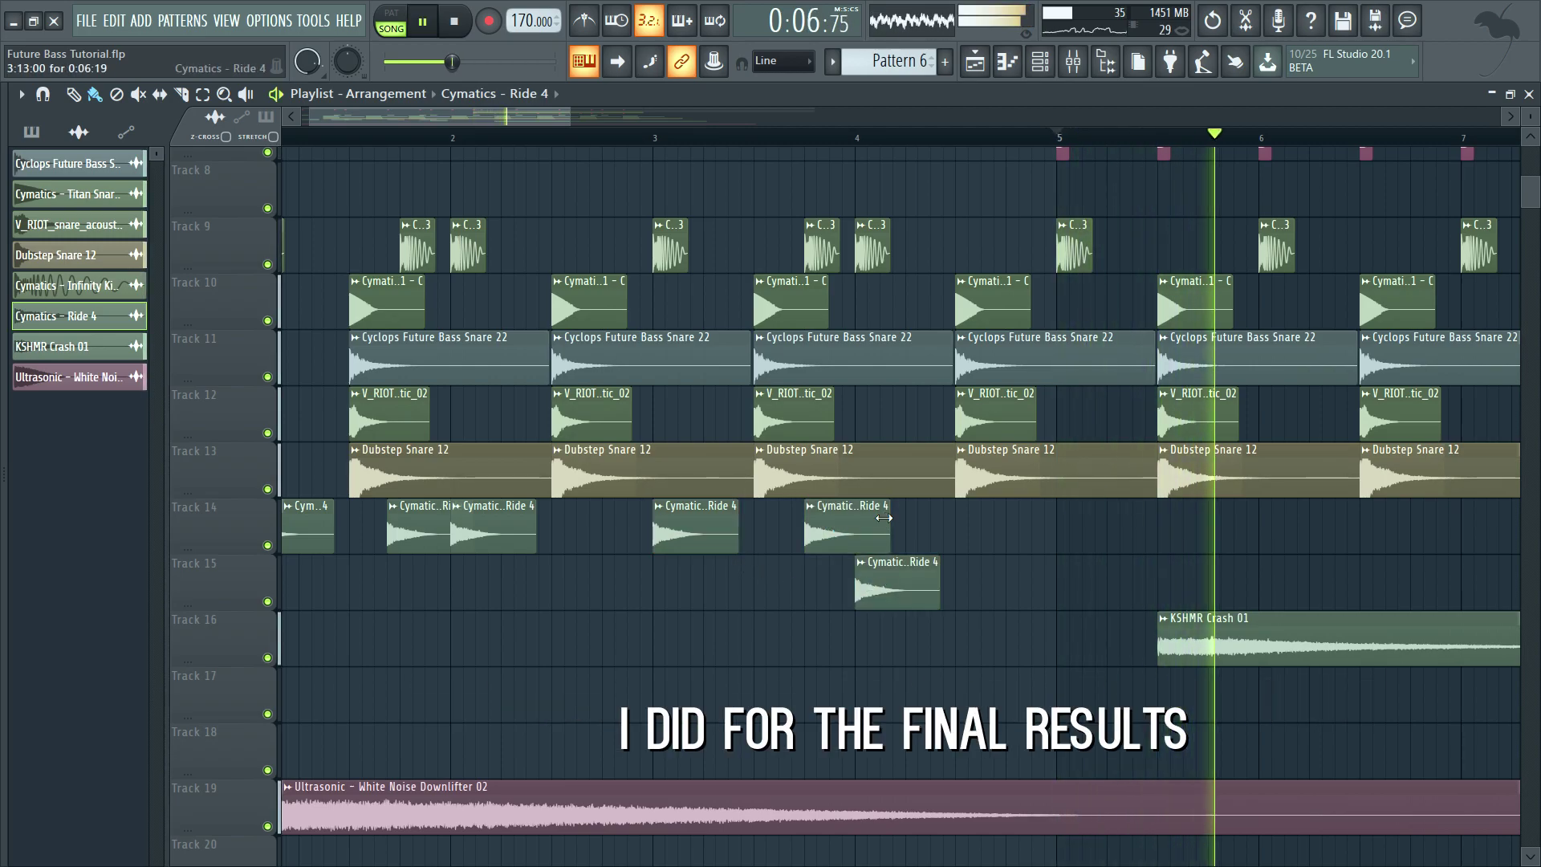
left_click_drag(873, 582, 869, 532)
left_click_drag(967, 531, 942, 522)
scroll(923, 529, "up", 2)
key("space")
left_click(915, 539)
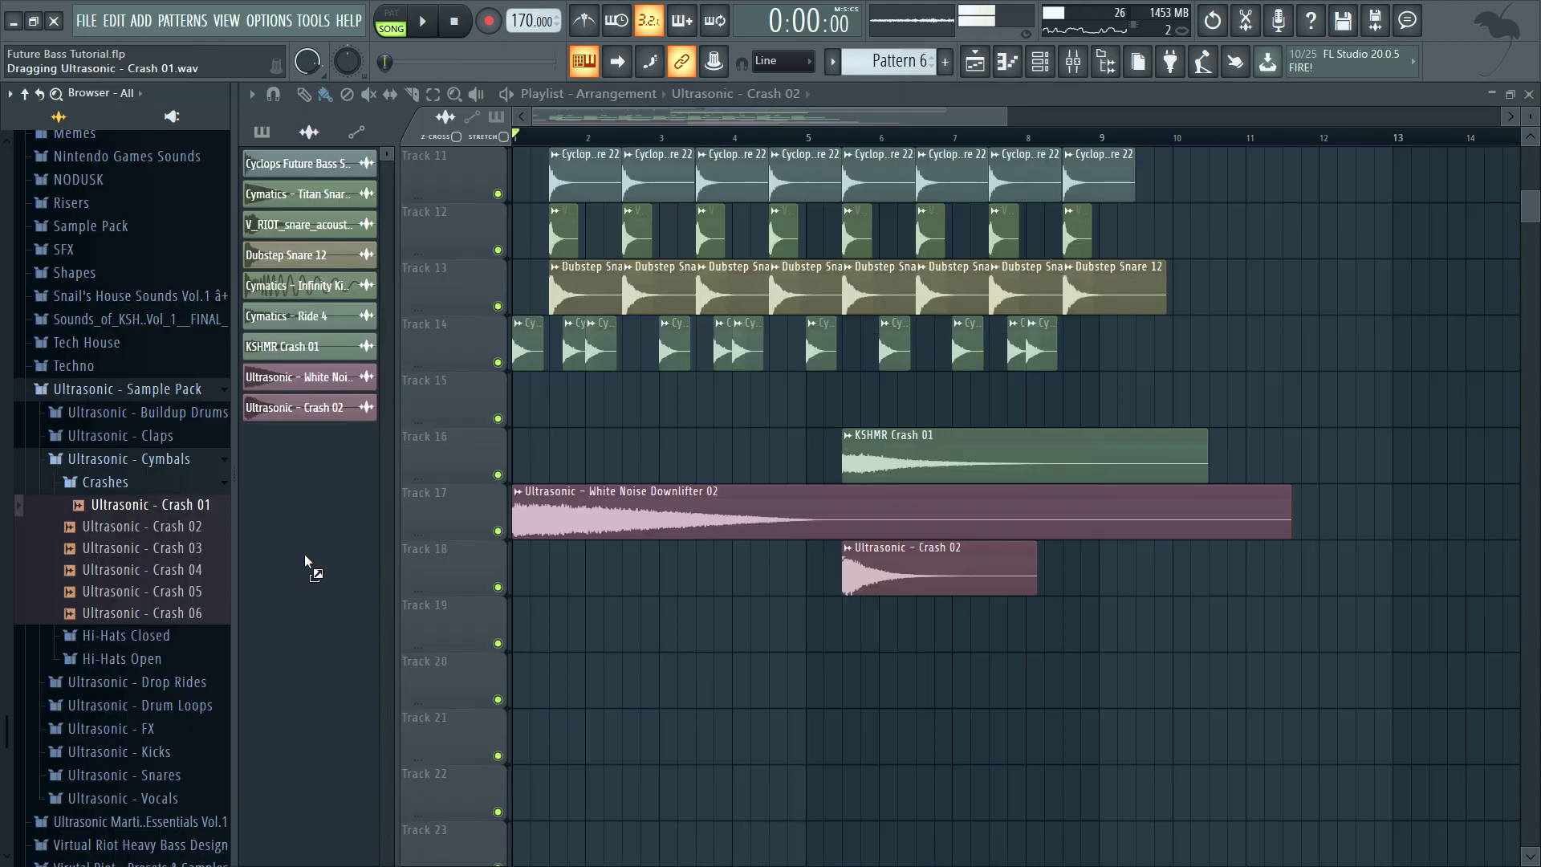
Add the Ultrasonic - Crash 01 sample on Track 19 at the bar 5 snare and move Crash 02 to the start of bar 1.
left_click_drag(310, 567, 736, 636)
left_click_drag(730, 570, 326, 570)
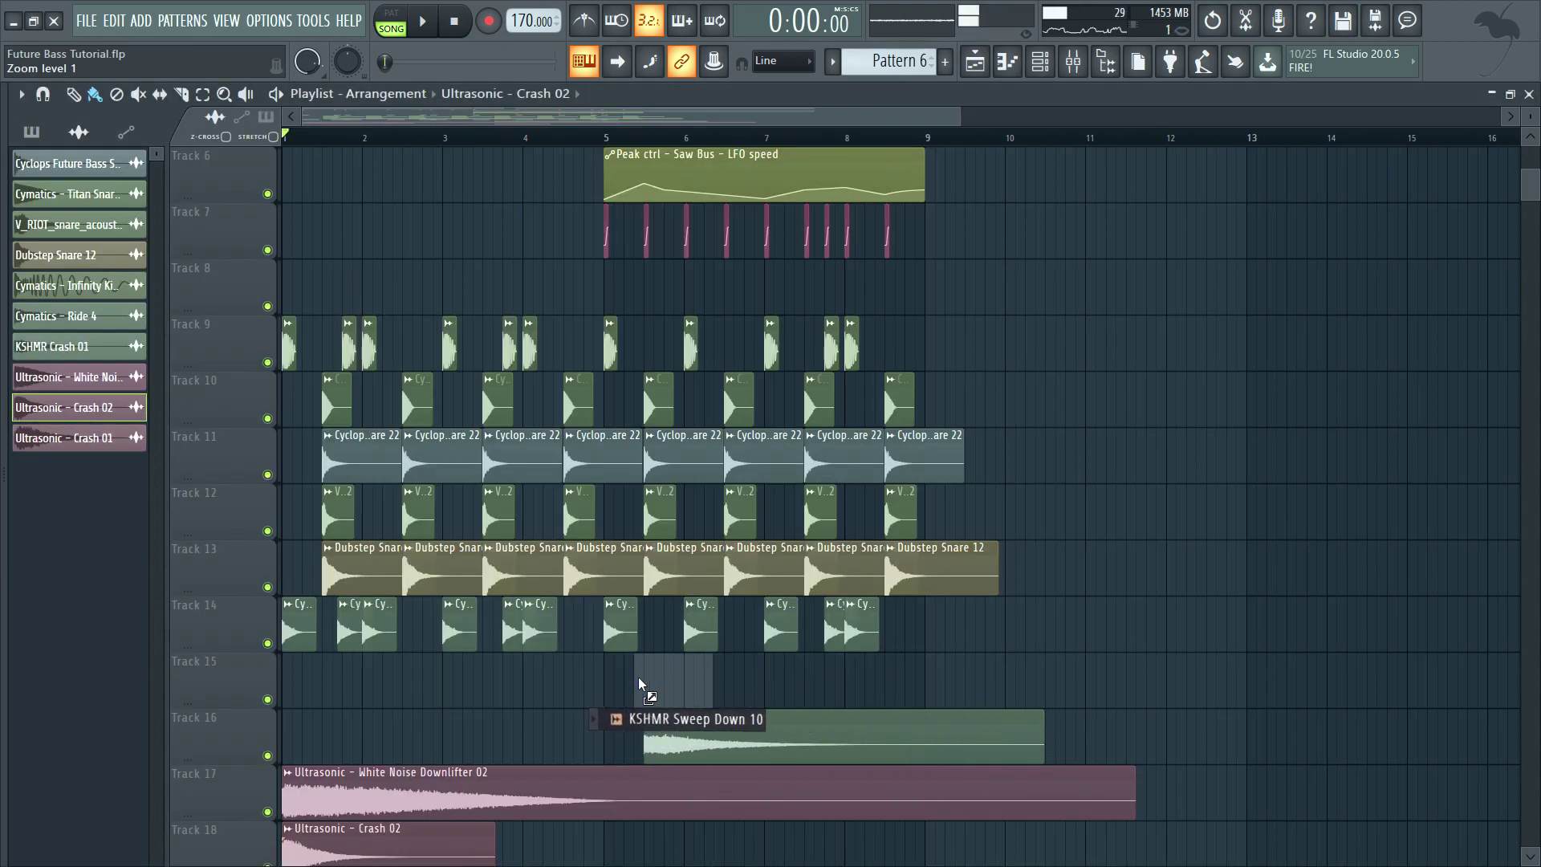
Add the KSHMR Sweep Down 10 sample on Track 18 and align its start with the bar 5 snare during playback.
left_click_drag(639, 684, 685, 805)
key("space")
scroll(1123, 522, "down", 3)
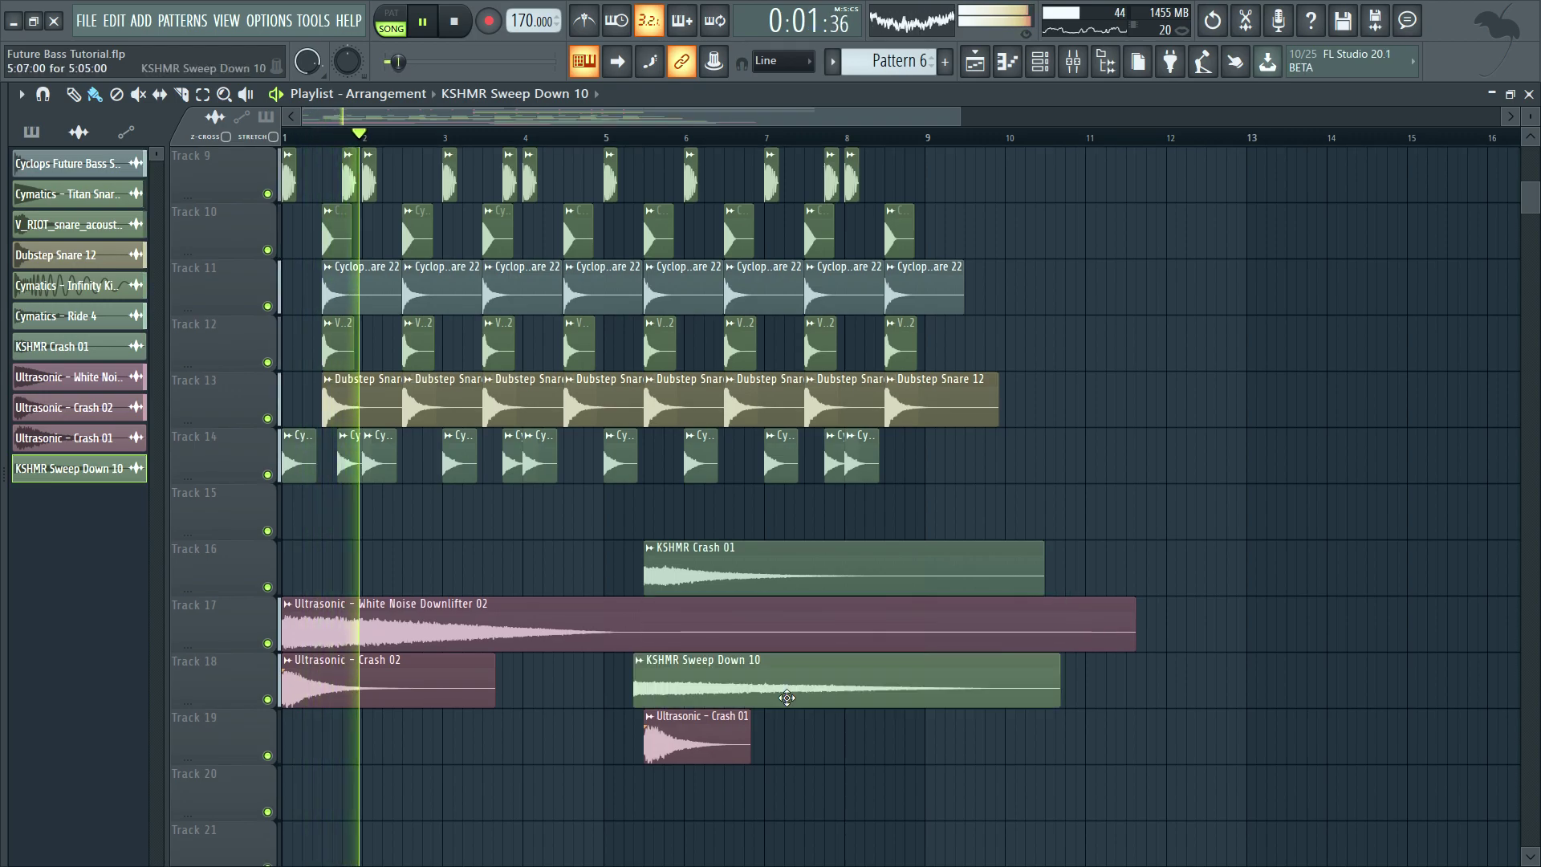
mouse_move(798, 702)
left_mouse_down()
mouse_move(814, 705)
mouse_move(801, 706)
left_mouse_up()
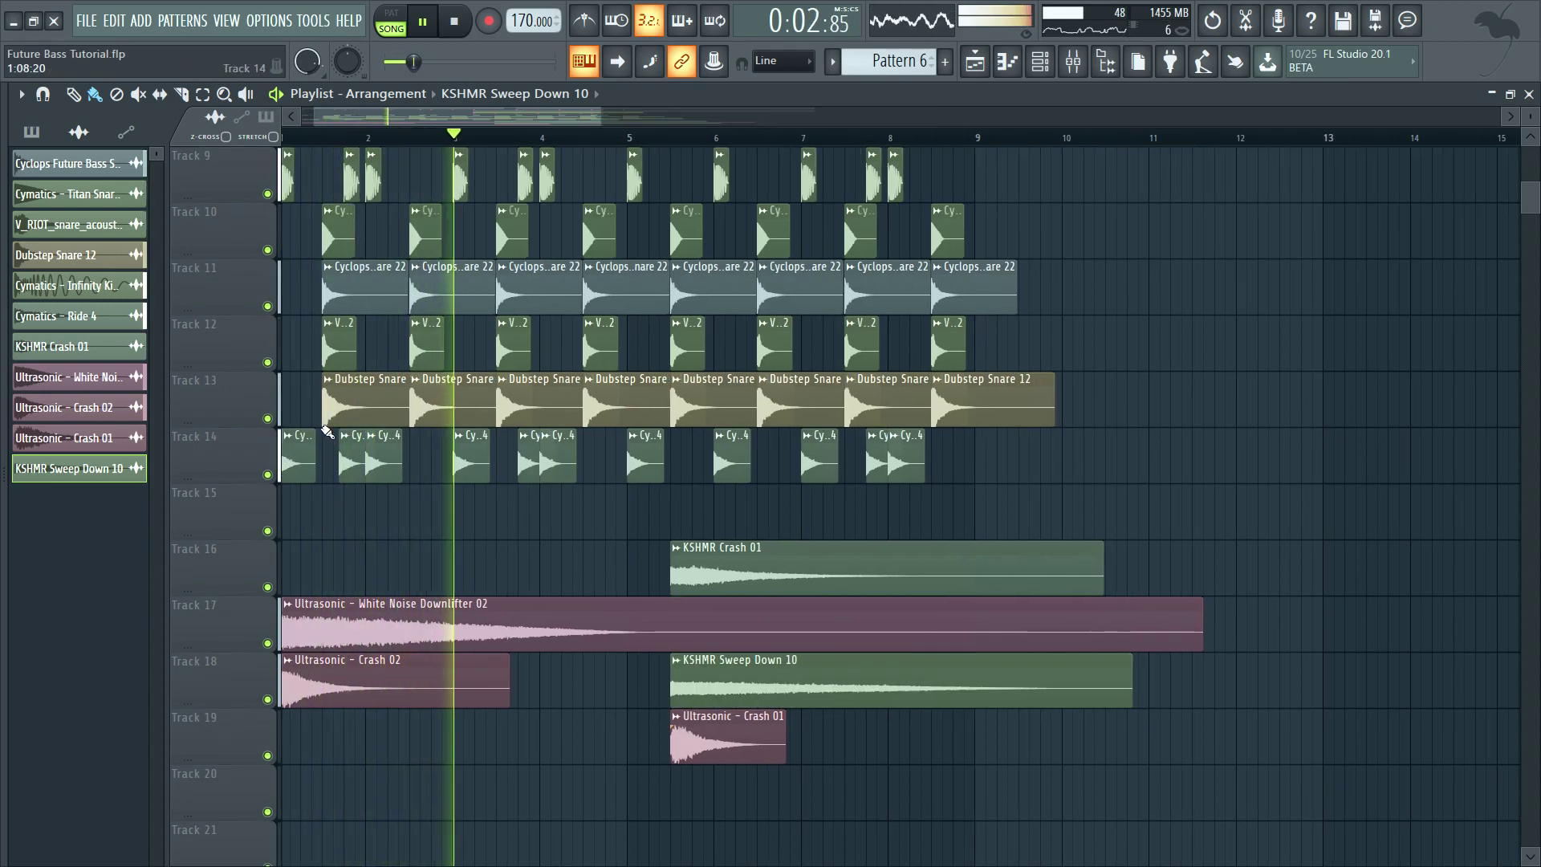
Align the second Ride 4 clip on Track 14 with the last kick of bar 1.
scroll(326, 439, "up", 6)
left_click_drag(336, 468, 369, 469)
scroll(386, 534, "up", 1)
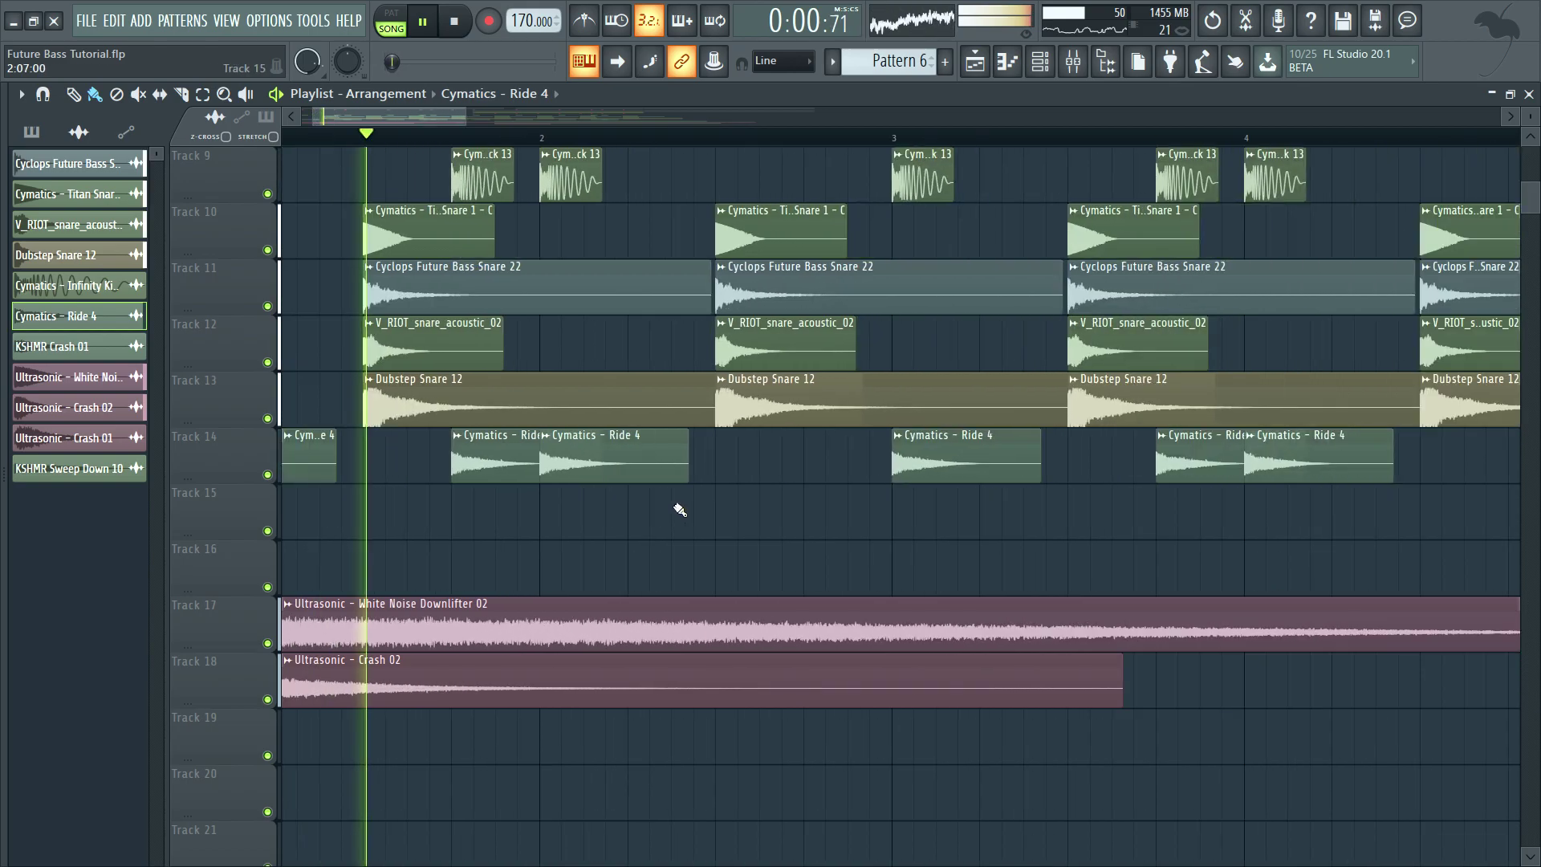
scroll(677, 509, "down", 3)
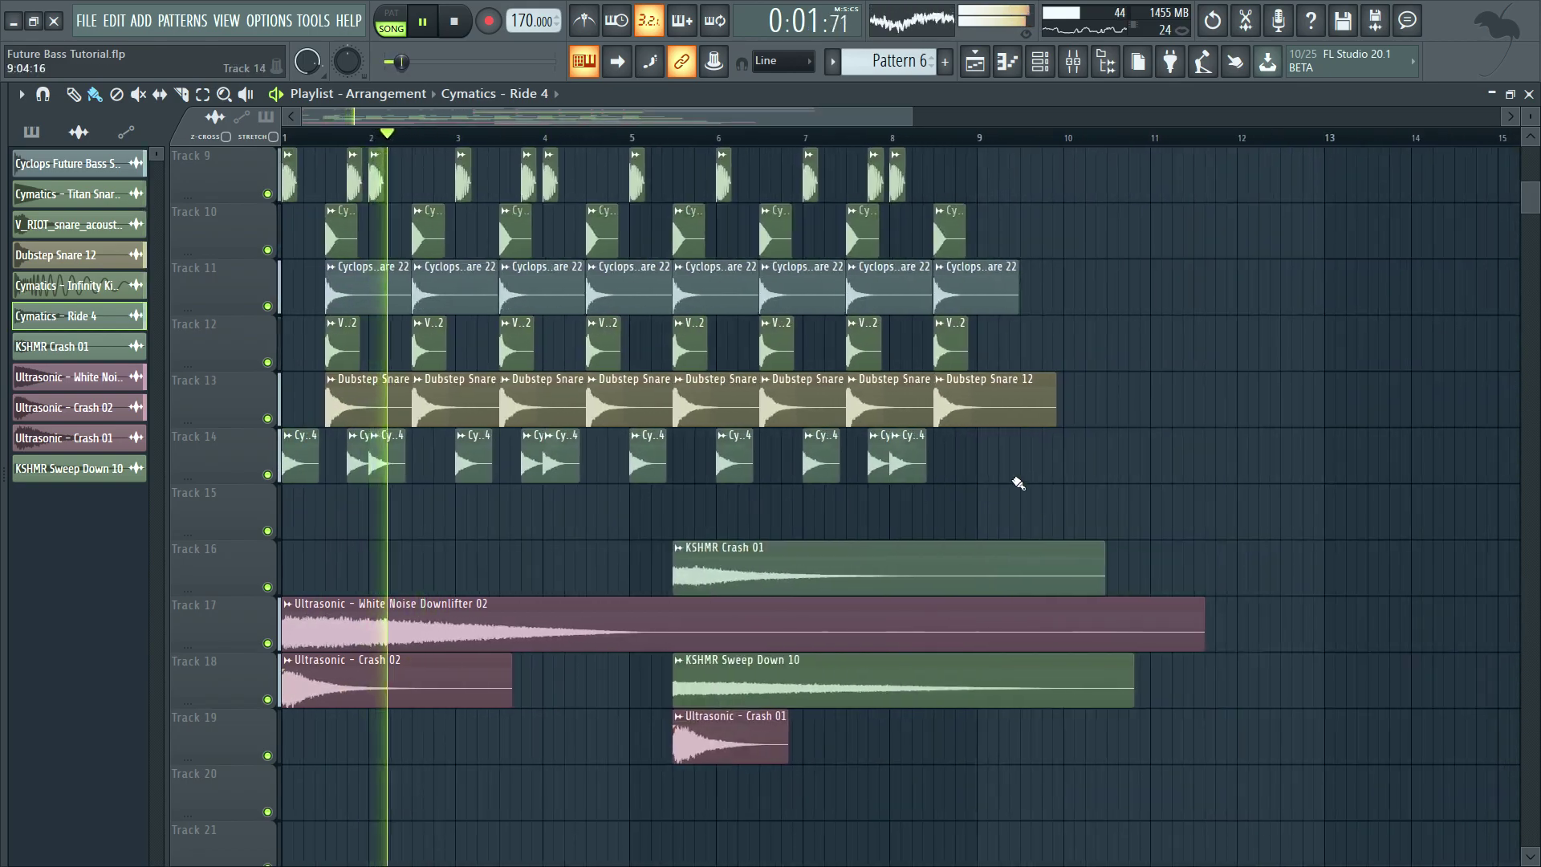
scroll(1164, 479, "up", 2)
scroll(1098, 321, "down", 2)
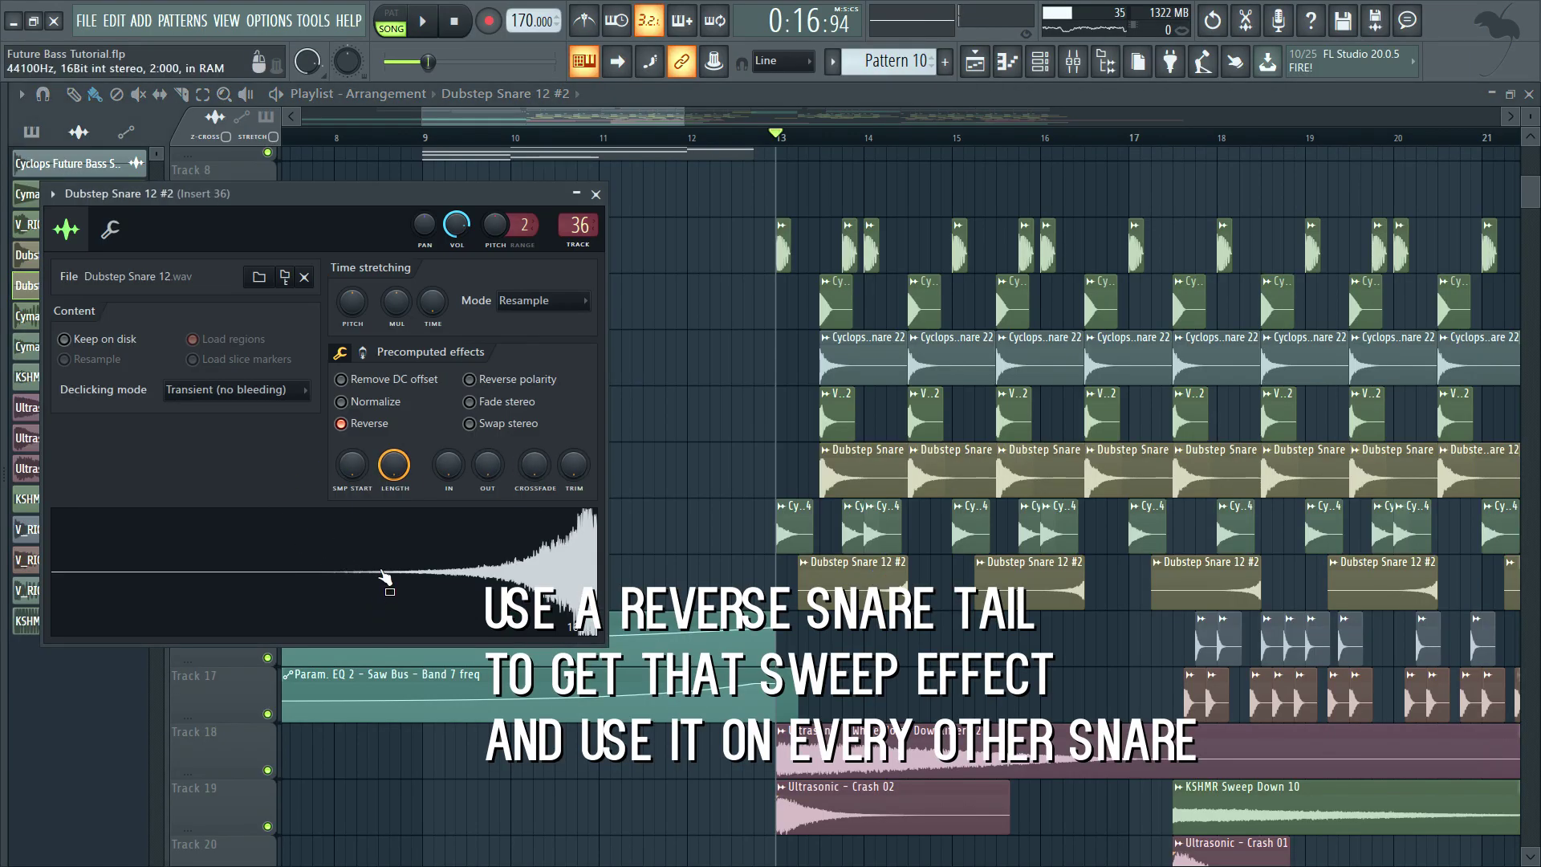
Close the Dubstep Snare 12 #2 settings, then play the song with Track 15 soloed to hear the reversed snare.
left_click(595, 193)
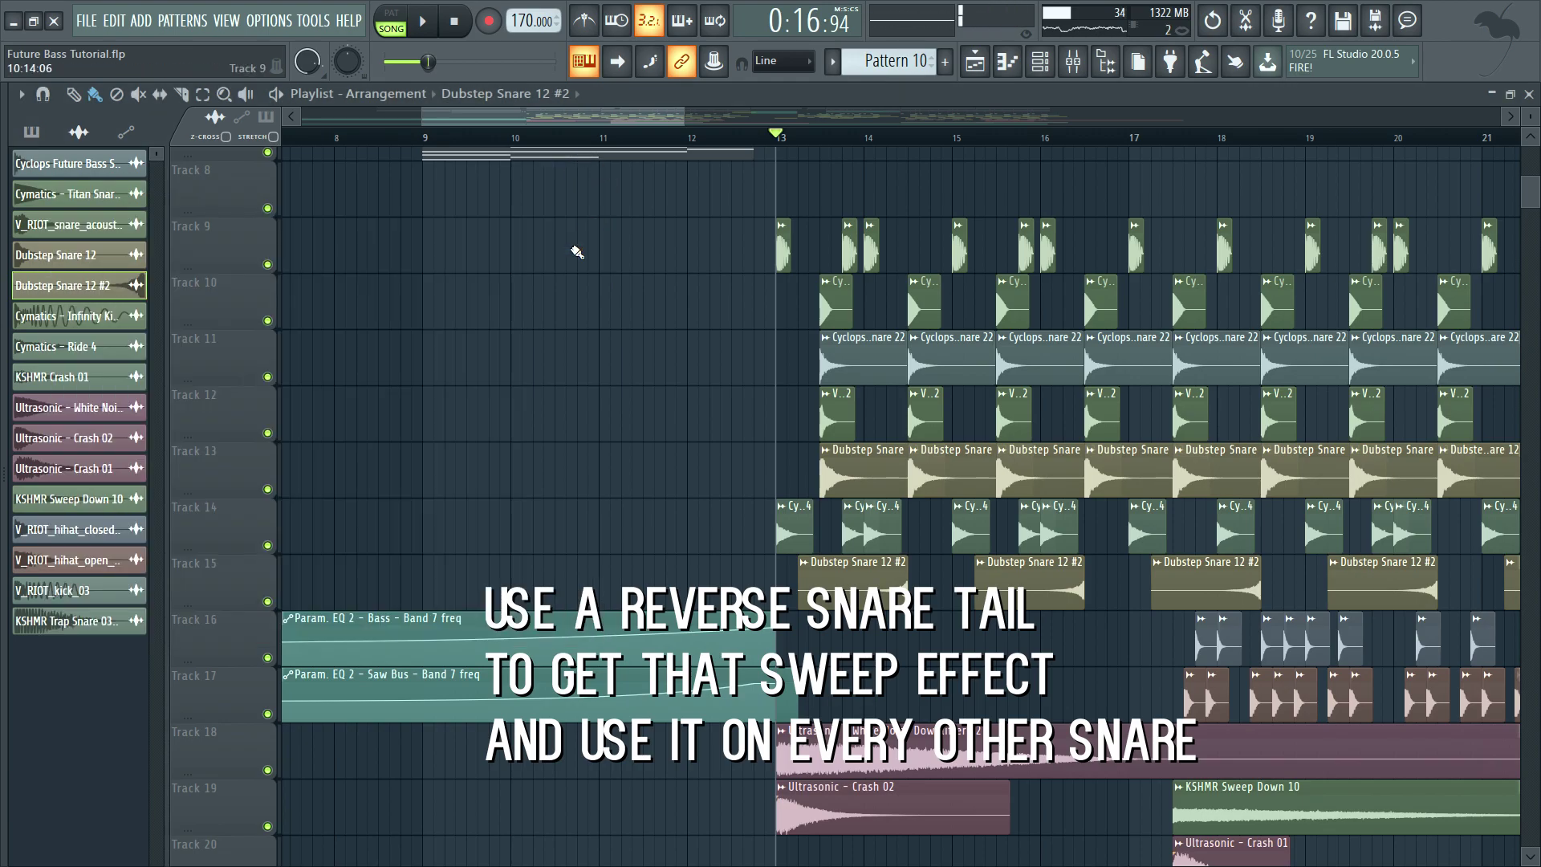
key("space")
left_click(267, 601, "ctrl")
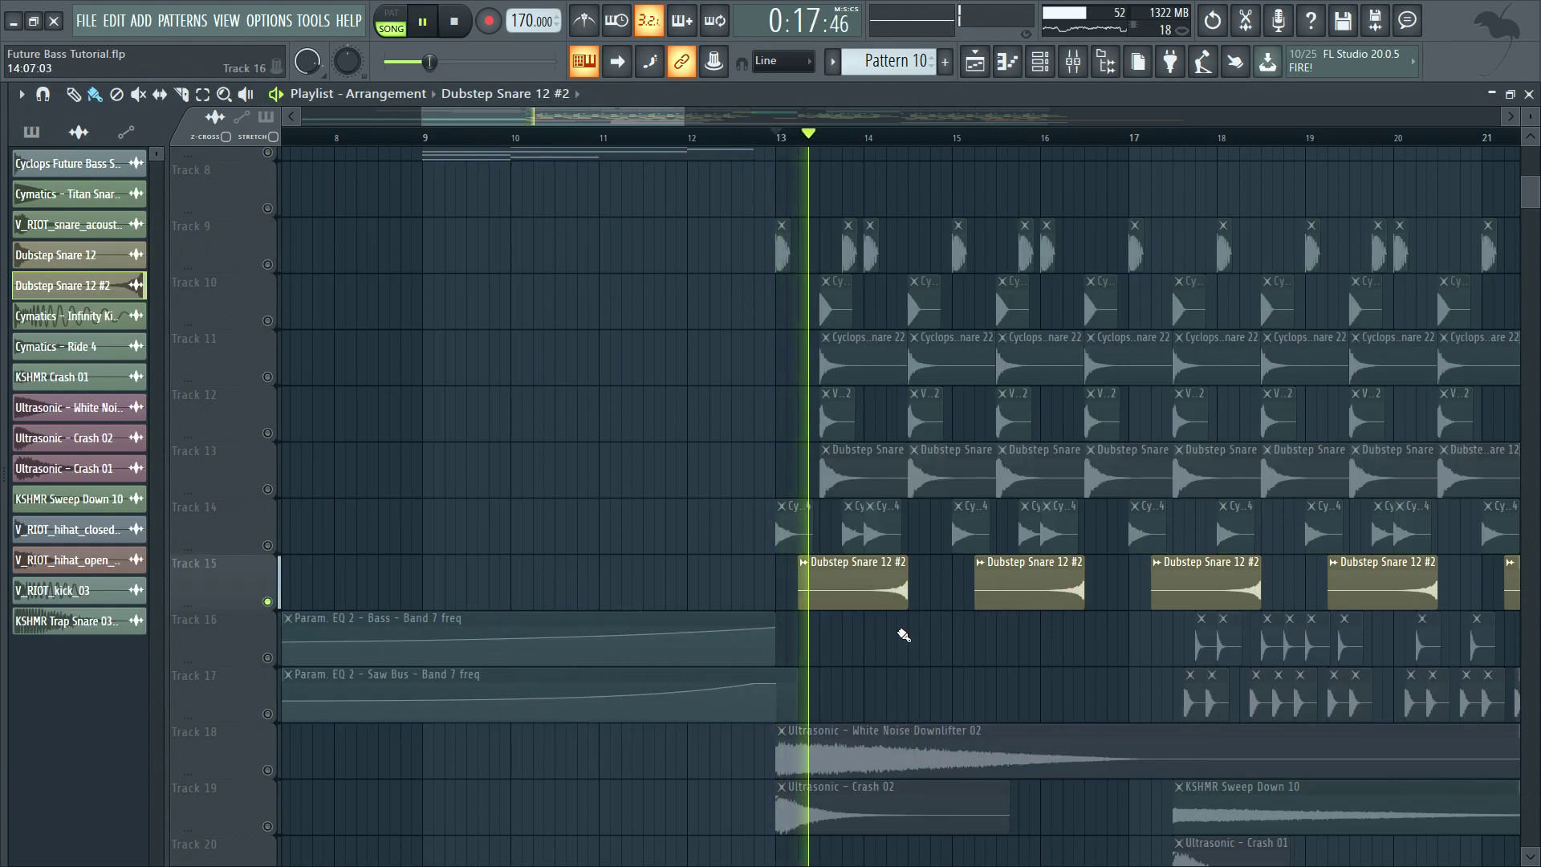